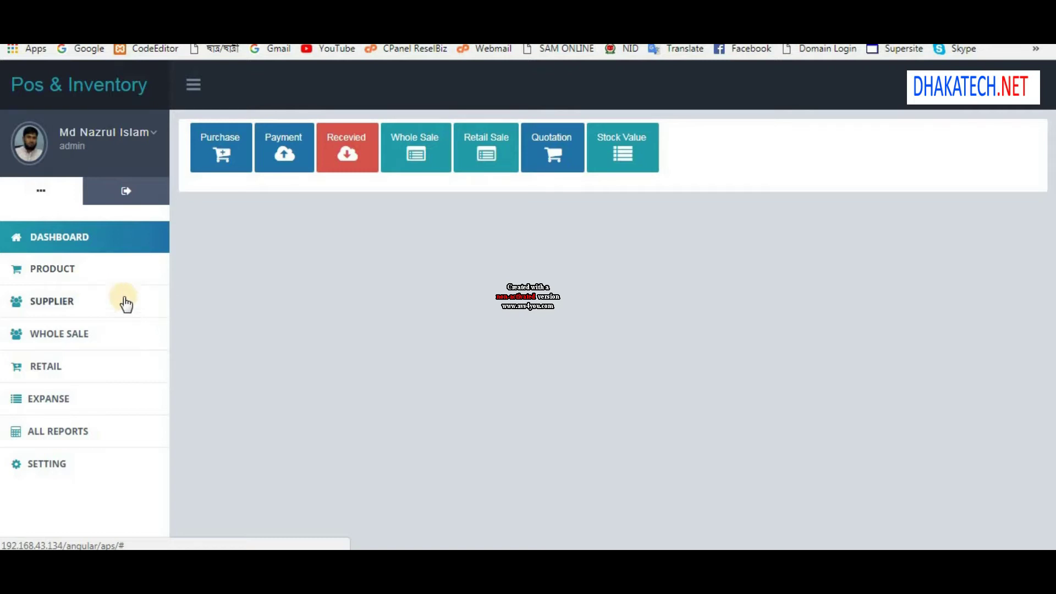
# Open the product entry form and check which categories and sub categories are available.
pyautogui.click(108, 274)
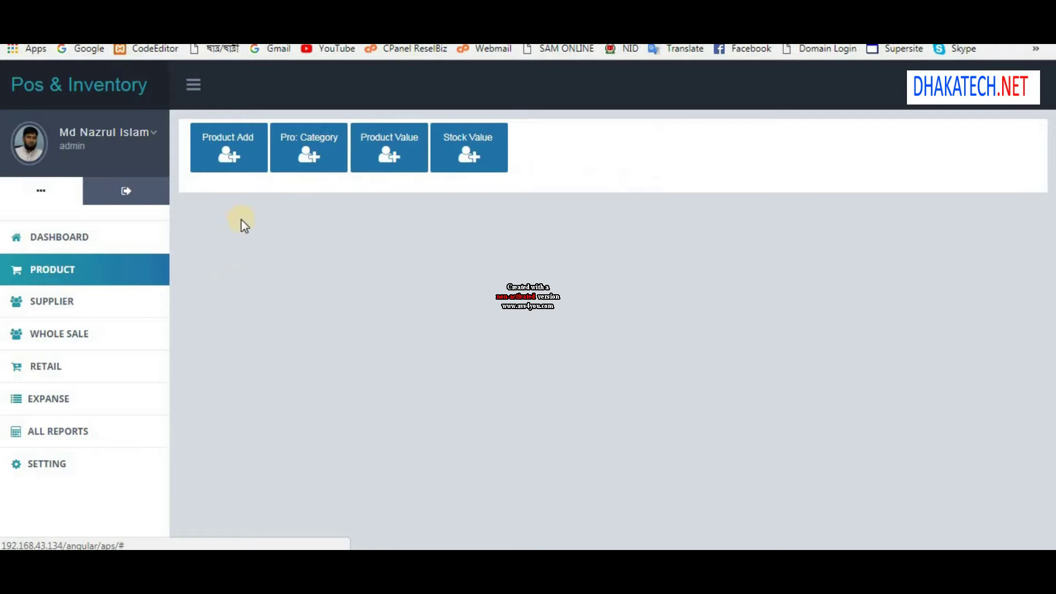
pyautogui.click(235, 166)
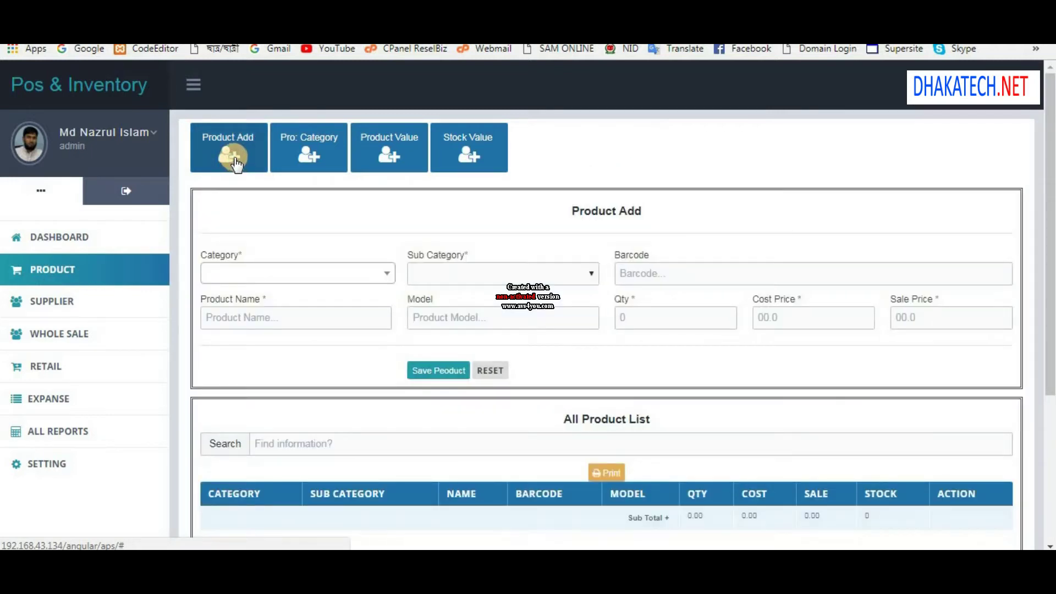
pyautogui.scroll(-1, 528, 324)
pyautogui.scroll(-2, 527, 322)
pyautogui.scroll(1, 526, 322)
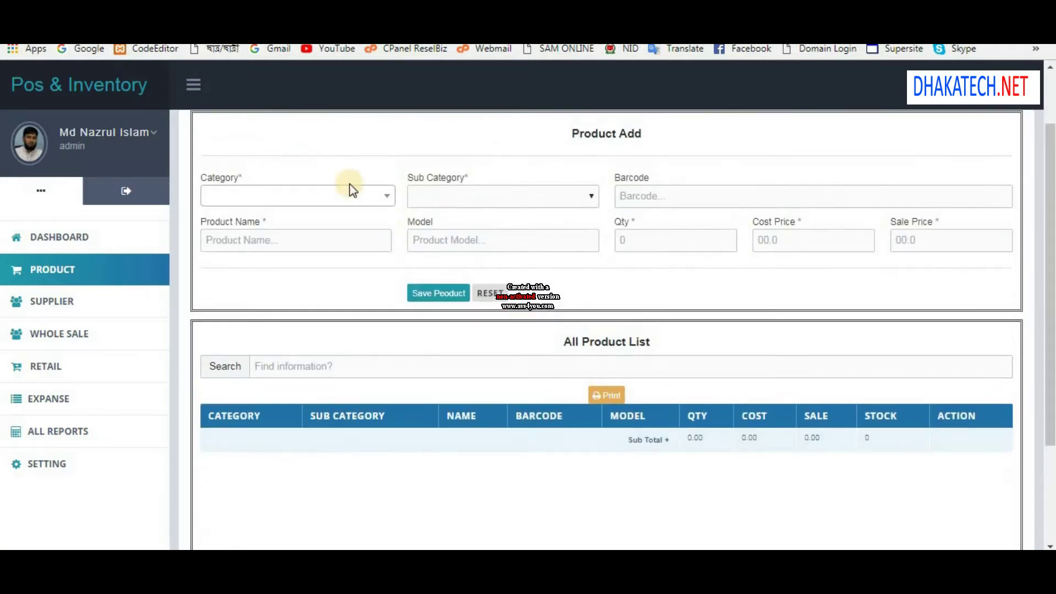
pyautogui.click(385, 195)
pyautogui.click(500, 194)
pyautogui.click(495, 215)
pyautogui.scroll(2, 462, 263)
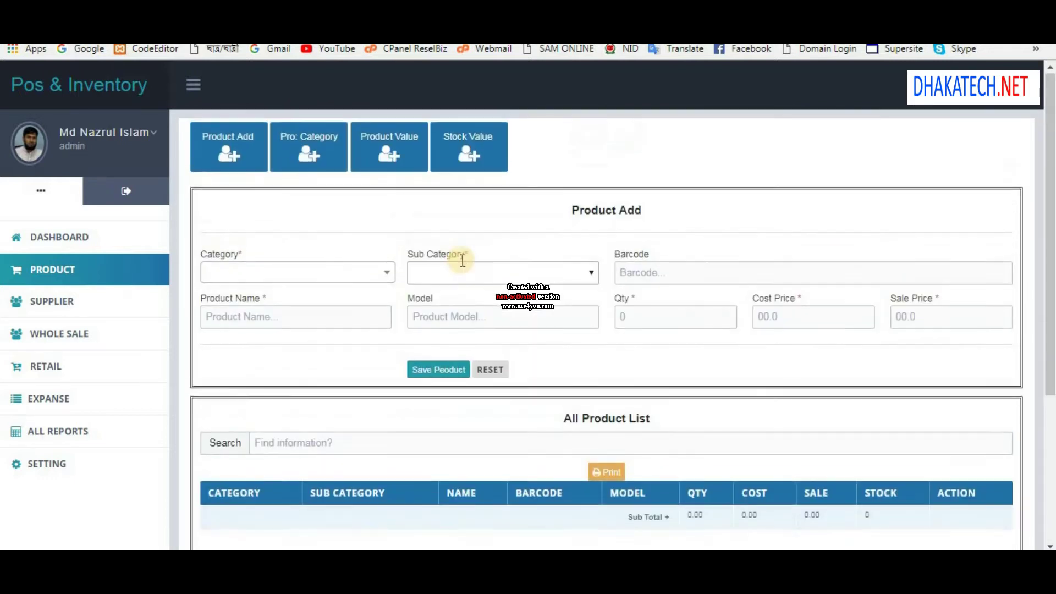
pyautogui.click(355, 279)
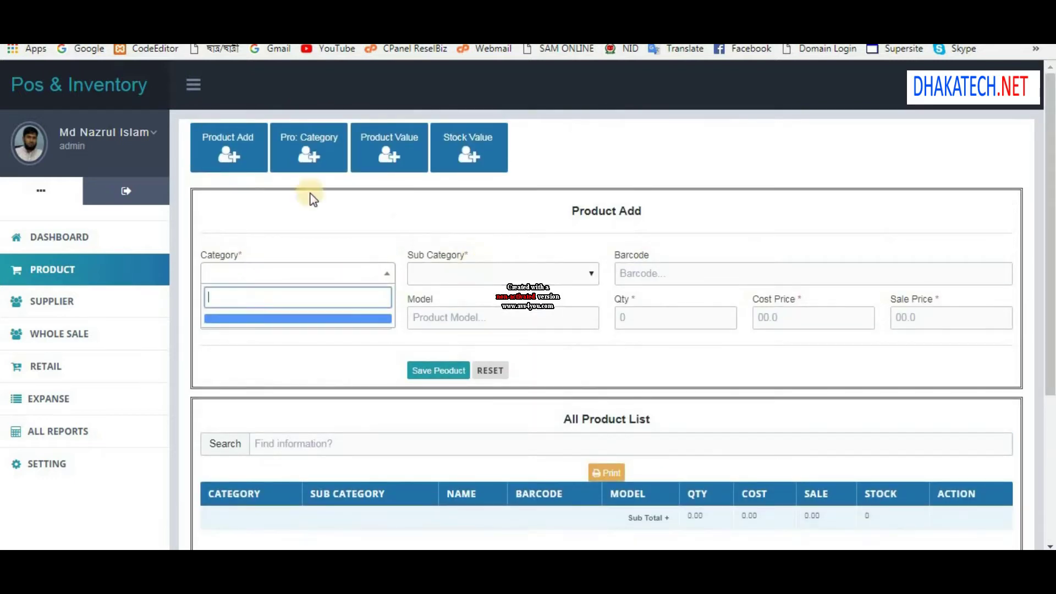
# Add a product category named Electronics and save it.
pyautogui.click(316, 165)
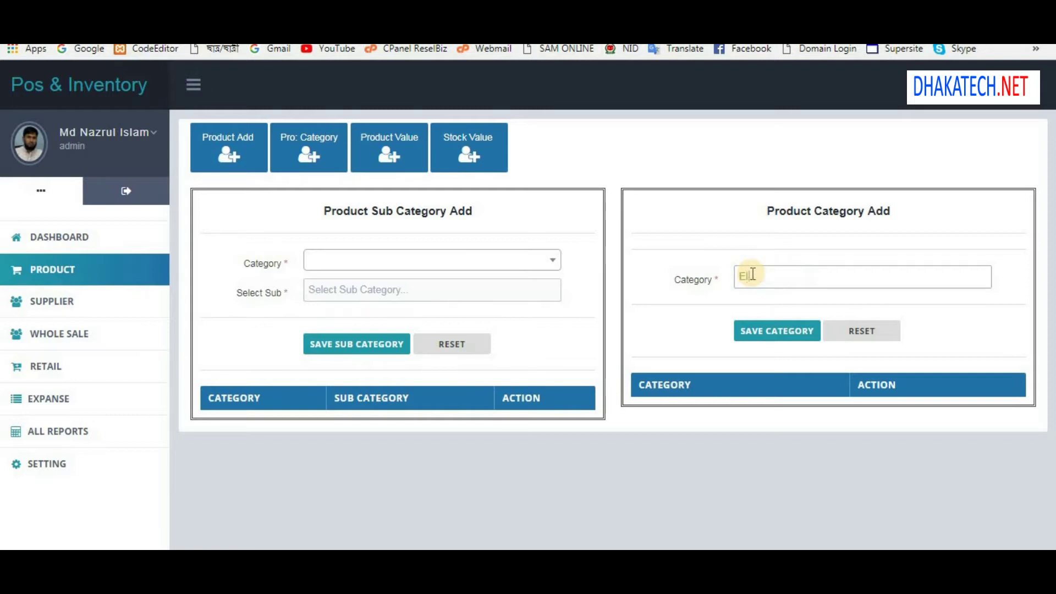
pyautogui.write('Electronics')
pyautogui.press('Return')
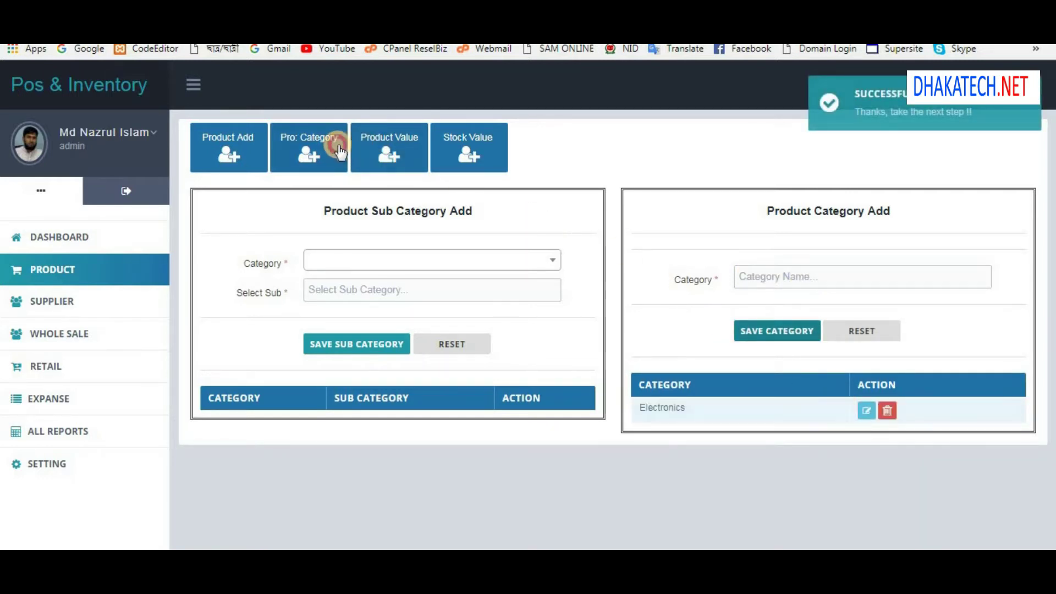
# Add a sub category named Mobile under the Electronics category and save it.
pyautogui.click(481, 267)
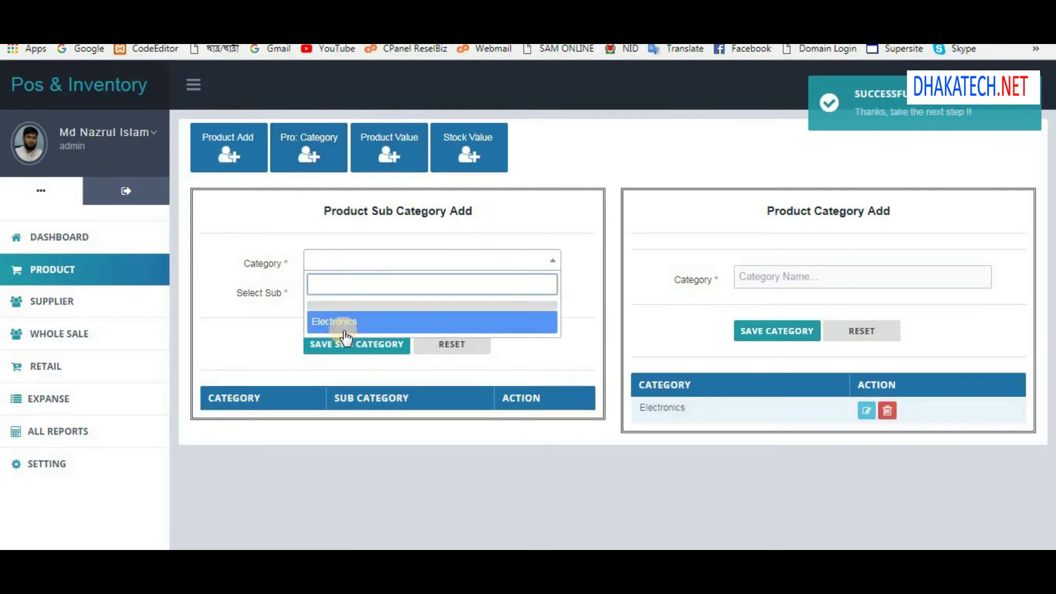
pyautogui.click(331, 319)
pyautogui.click(326, 291)
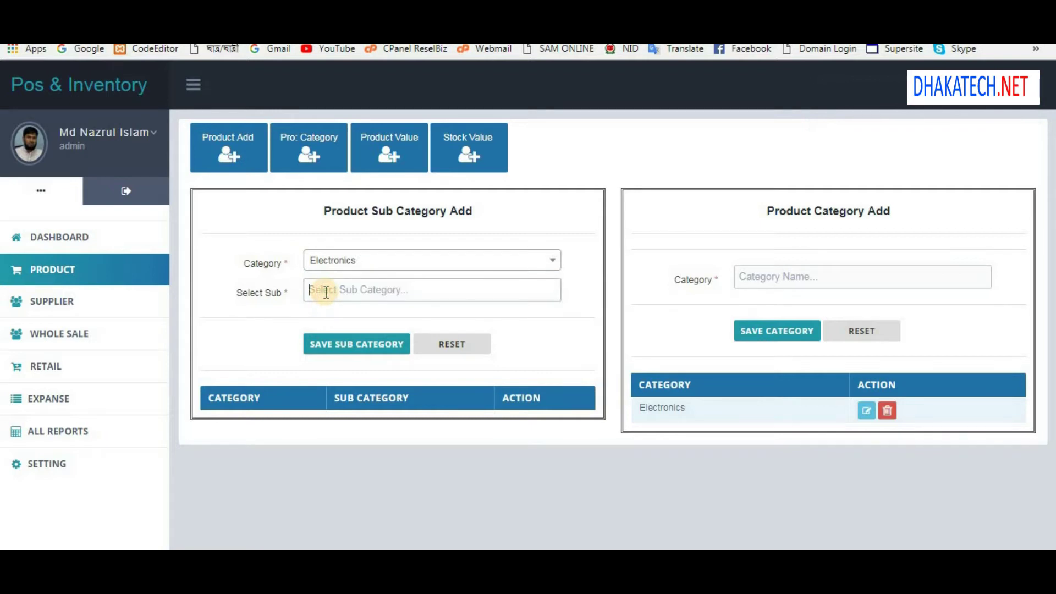
pyautogui.write('Mobile')
pyautogui.click(331, 336)
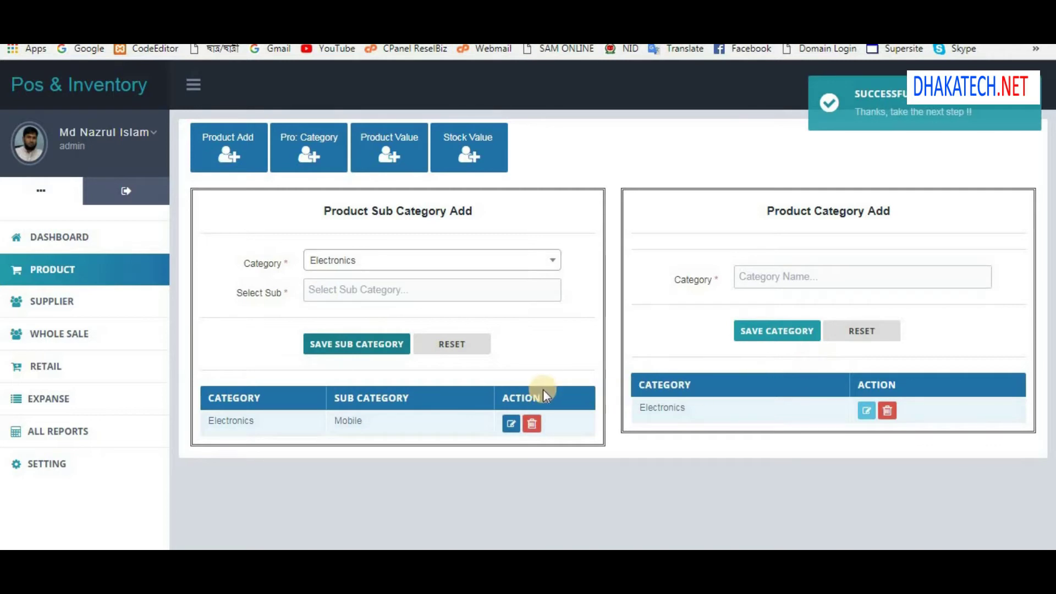
# Return to the product entry form, choose the Electronics category and check its sub category choices.
pyautogui.click(251, 172)
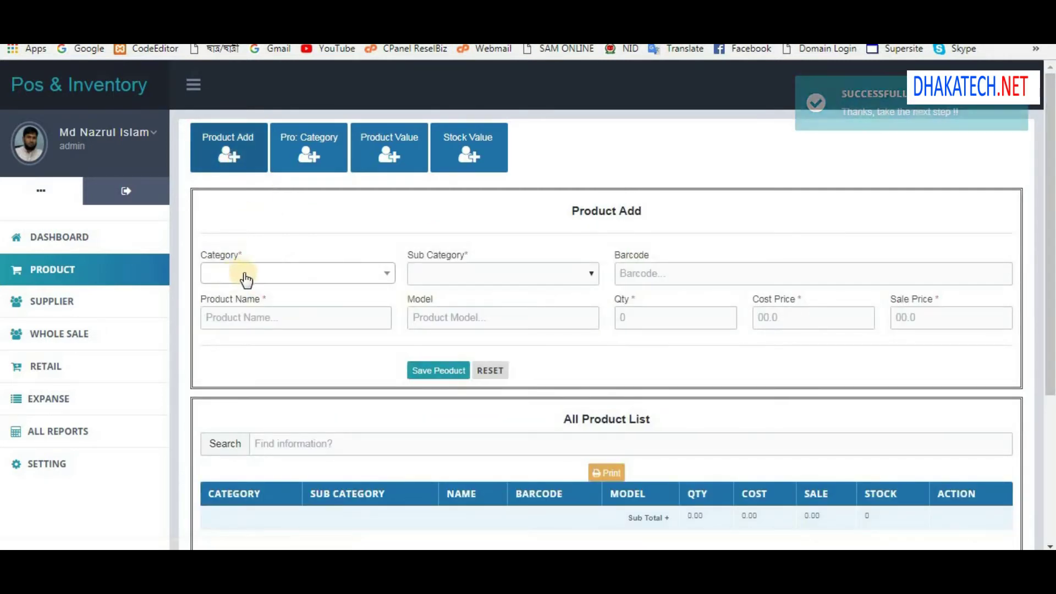
pyautogui.click(242, 275)
pyautogui.click(248, 333)
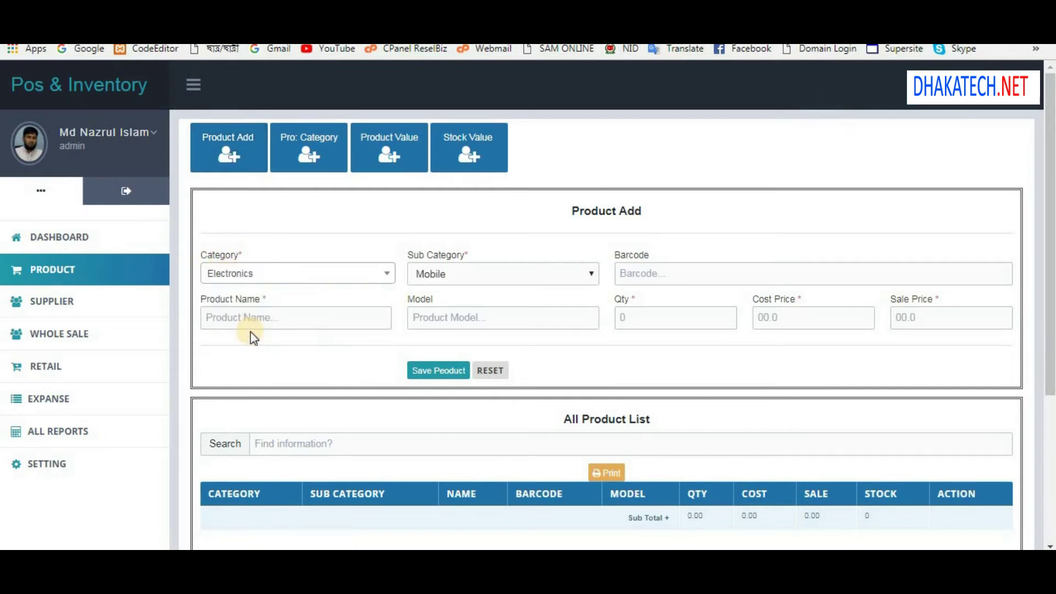
pyautogui.click(483, 278)
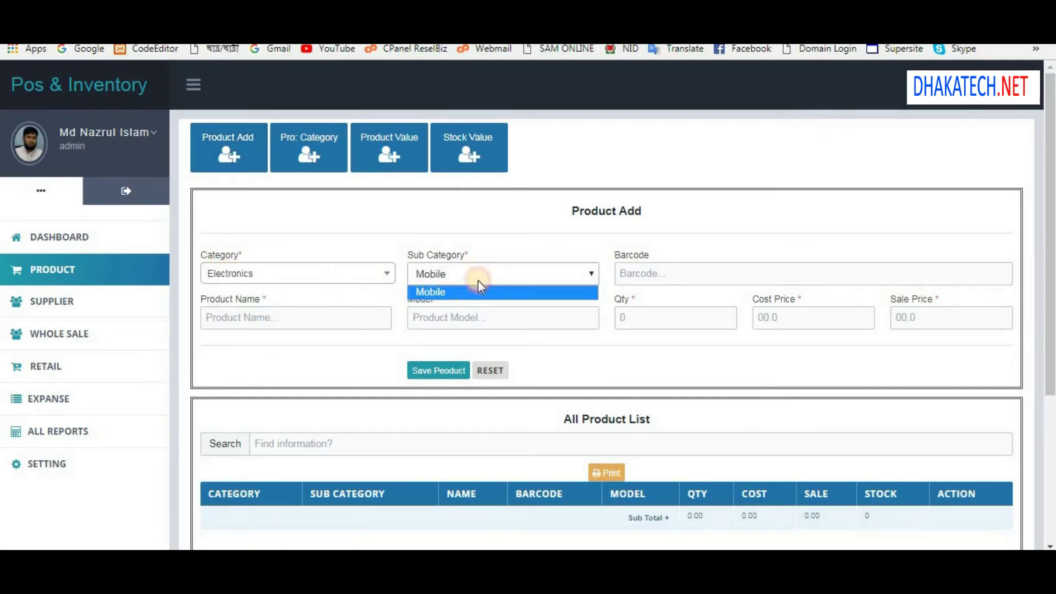
# Go back to the product category page and save a second Electronics sub category named Other.
pyautogui.click(319, 167)
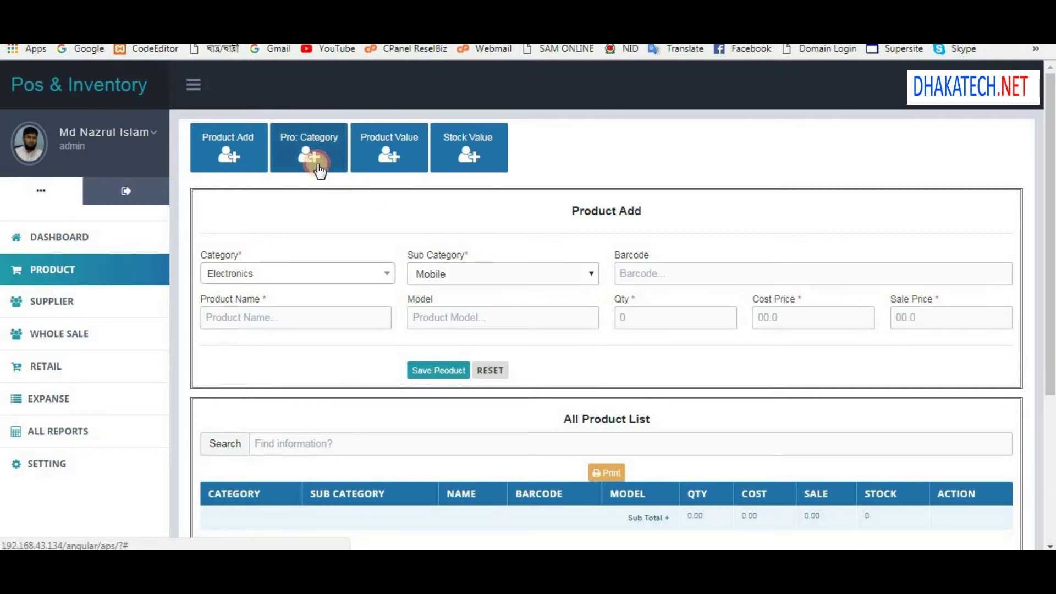
pyautogui.click(340, 260)
pyautogui.click(364, 319)
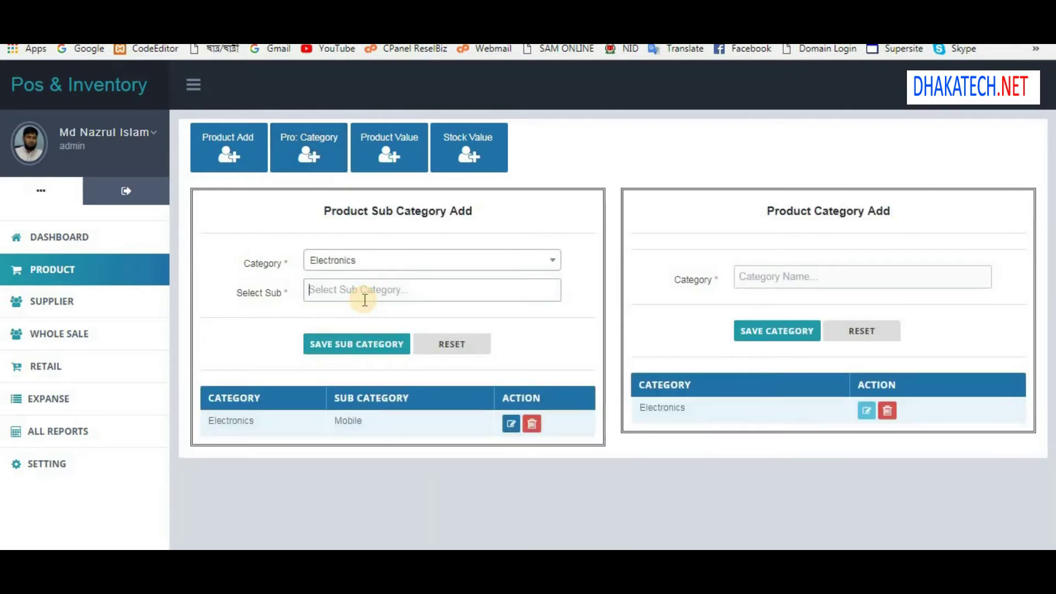
pyautogui.click(365, 300)
pyautogui.write('Other')
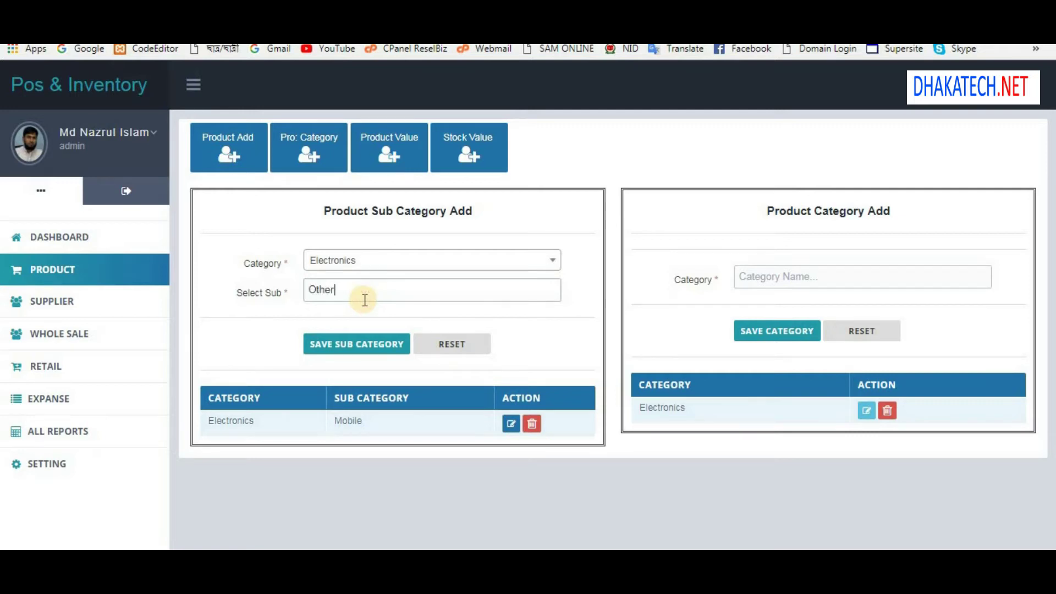
pyautogui.press('Return')
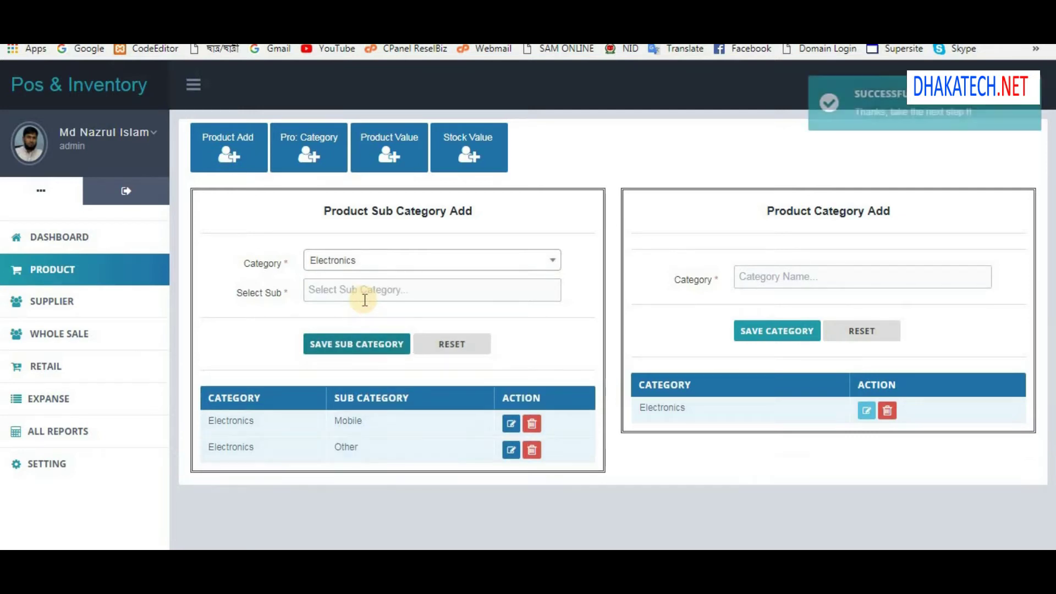
# Start a new product entry with category Electronics and sub category Mobile.
pyautogui.click(265, 173)
pyautogui.click(261, 275)
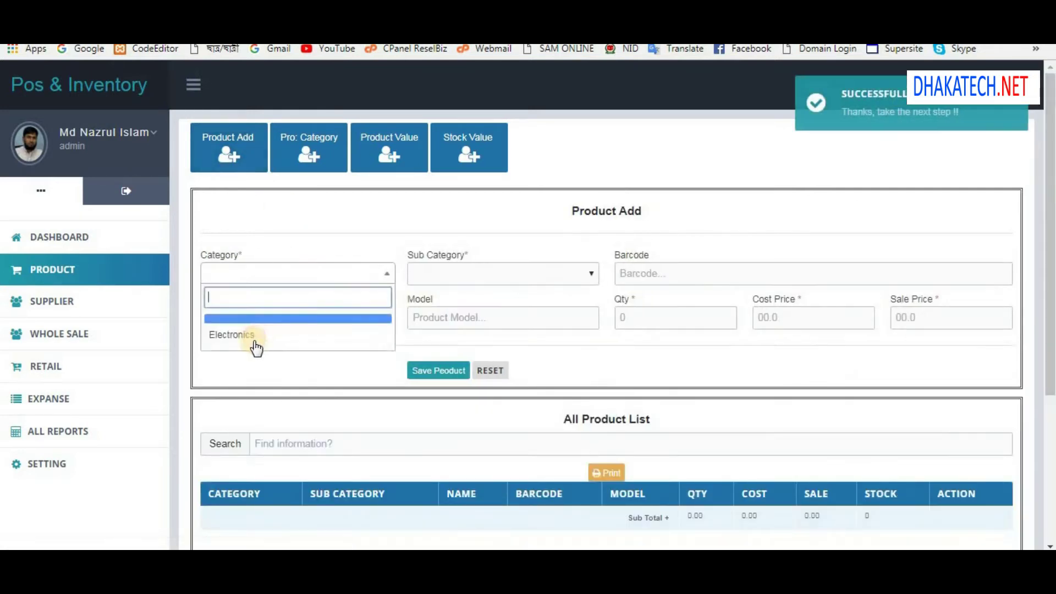
pyautogui.click(254, 341)
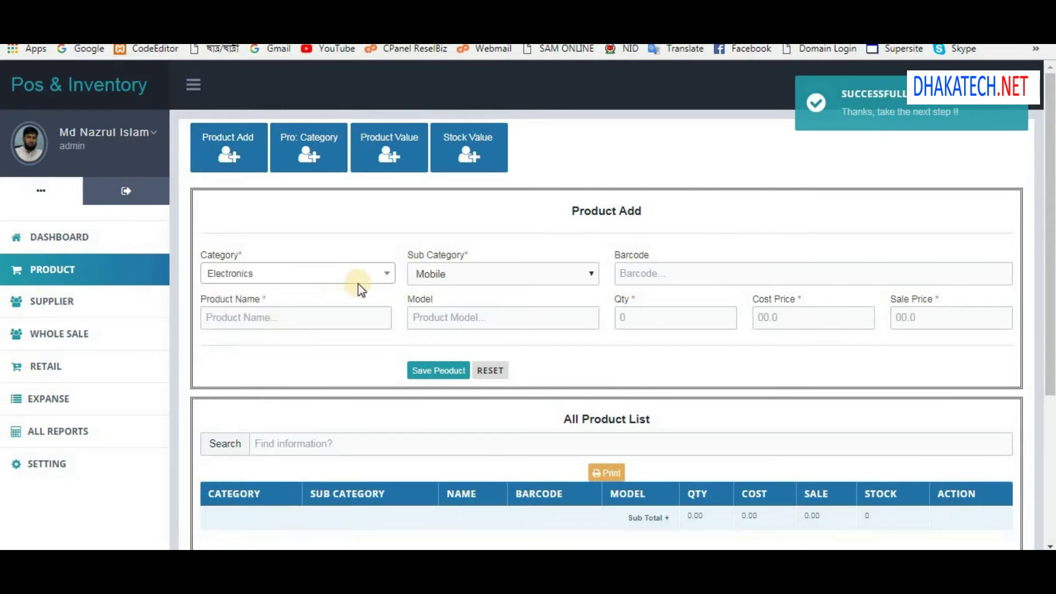
pyautogui.click(480, 275)
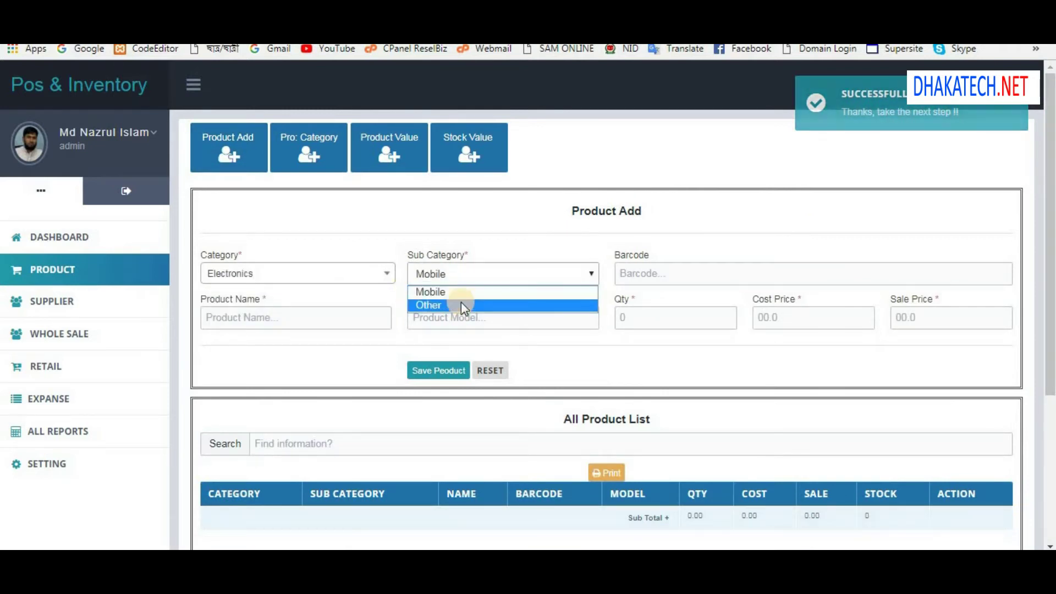
pyautogui.click(461, 292)
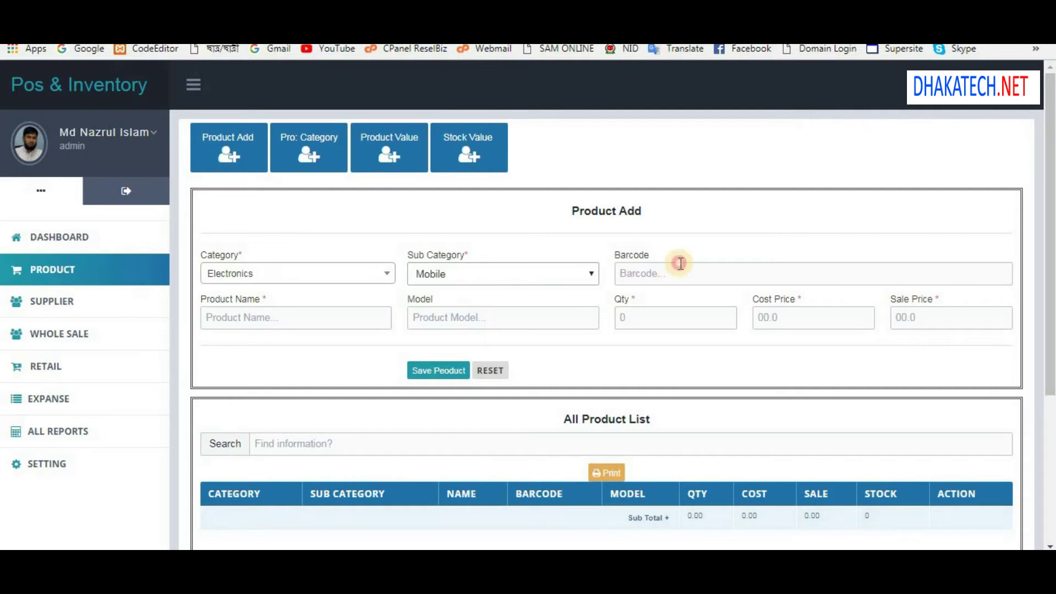
# Enter the product name Sumsung, model J7 and barcode 1212.
pyautogui.click(679, 271)
pyautogui.click(289, 313)
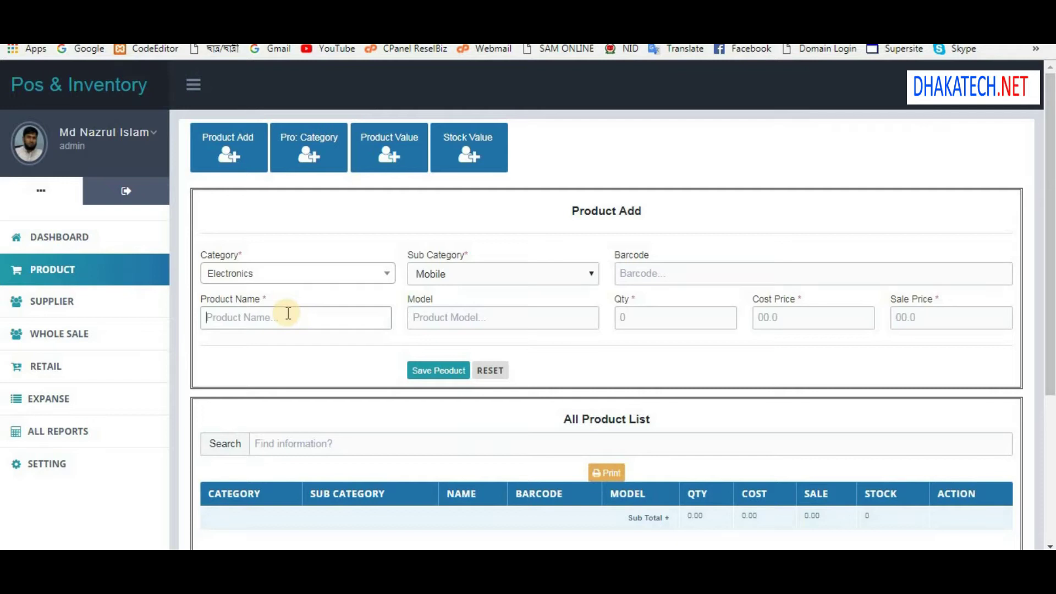
pyautogui.write('Sumsung')
pyautogui.press('Tab')
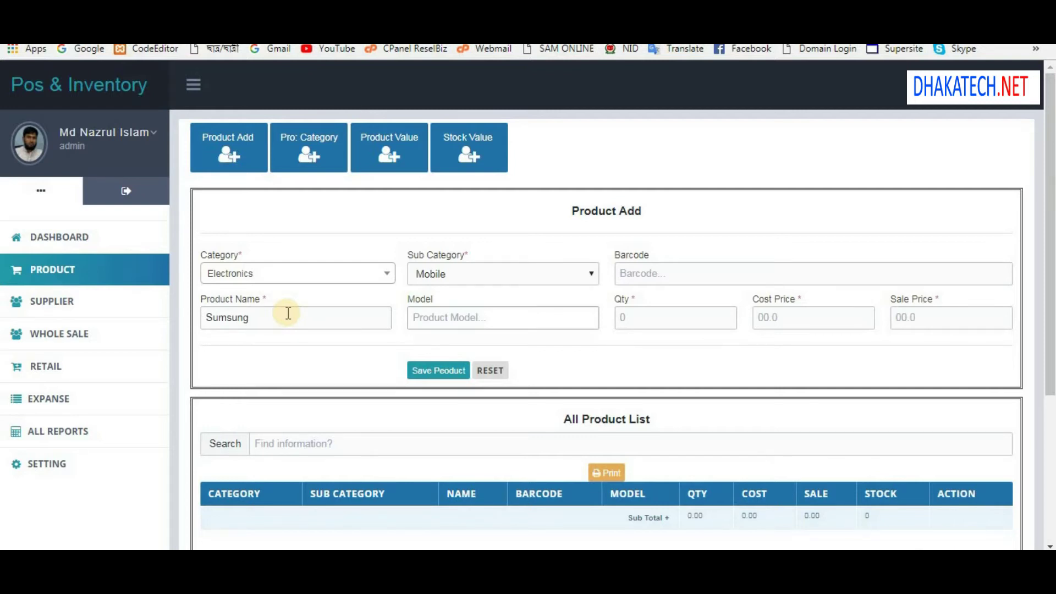
pyautogui.write('J7')
pyautogui.press('Tab')
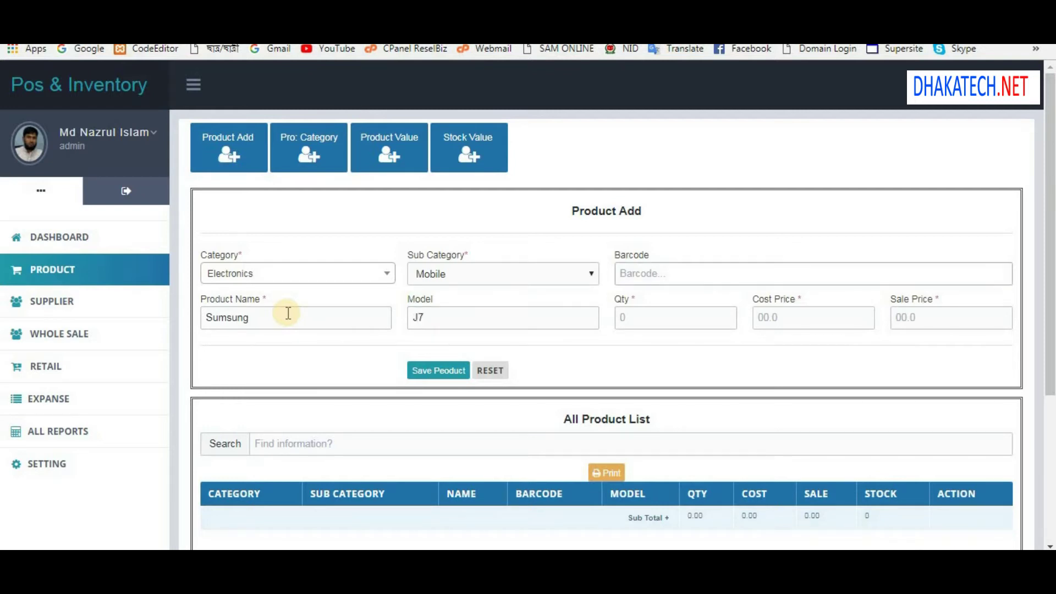
pyautogui.write('1212')
pyautogui.press('Tab')
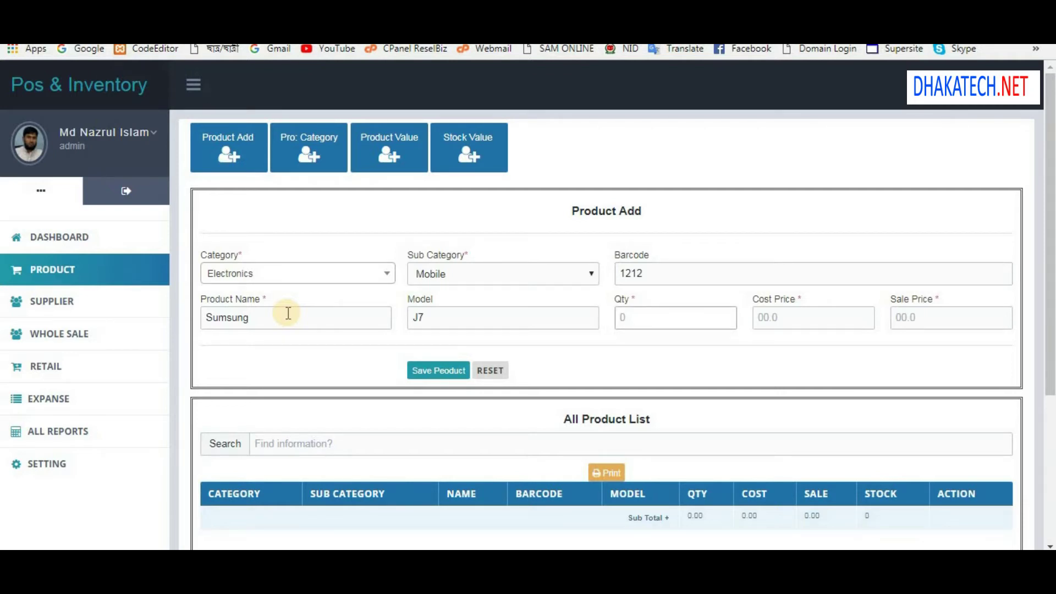
# Set the quantity to 5, cost price to 5000 and sale price to 5200, and save the product.
pyautogui.write('5')
pyautogui.press('Tab')
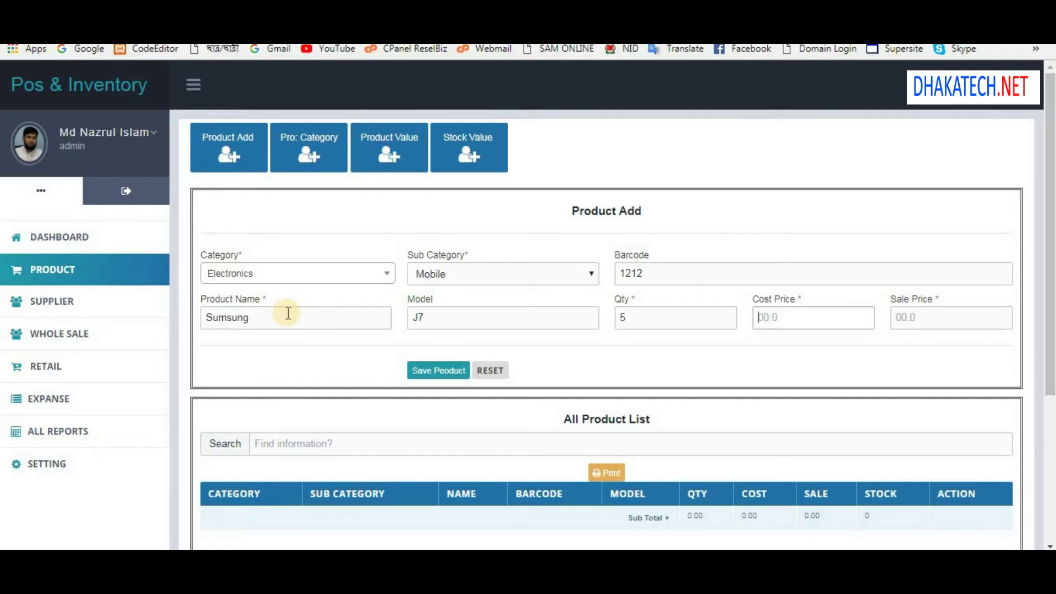
pyautogui.write('5000')
pyautogui.press('Tab')
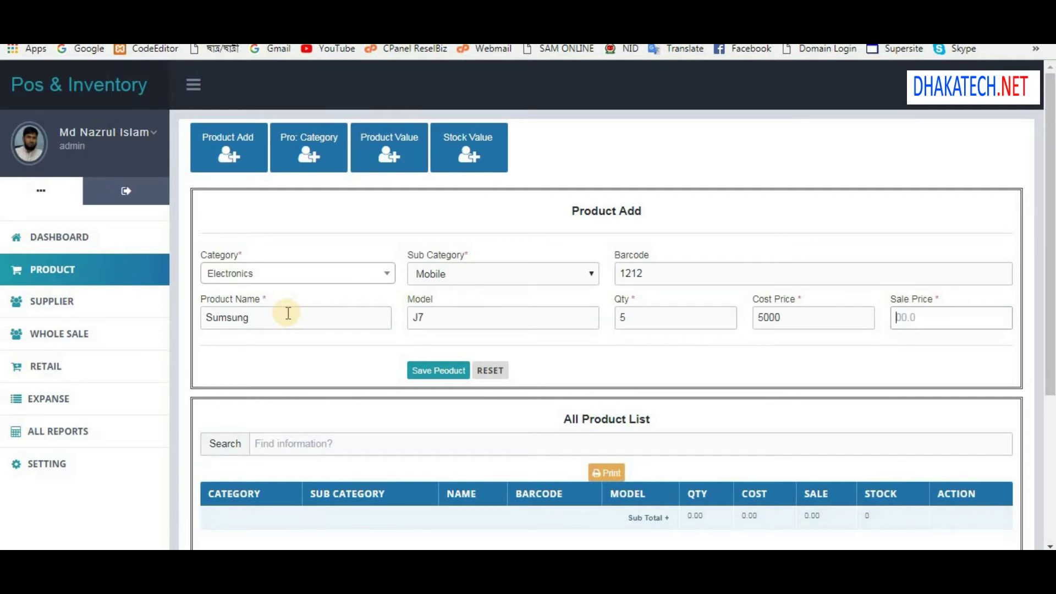
pyautogui.write('5200')
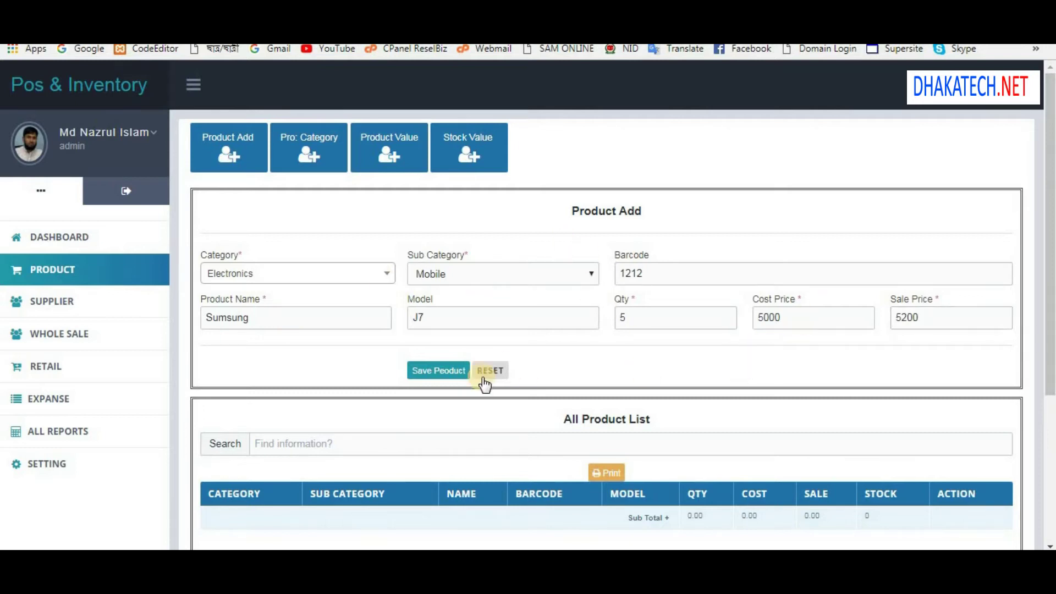
pyautogui.click(419, 372)
# Review the Sumsung row in the product list, including its stock value and the sub total.
pyautogui.scroll(-4, 629, 370)
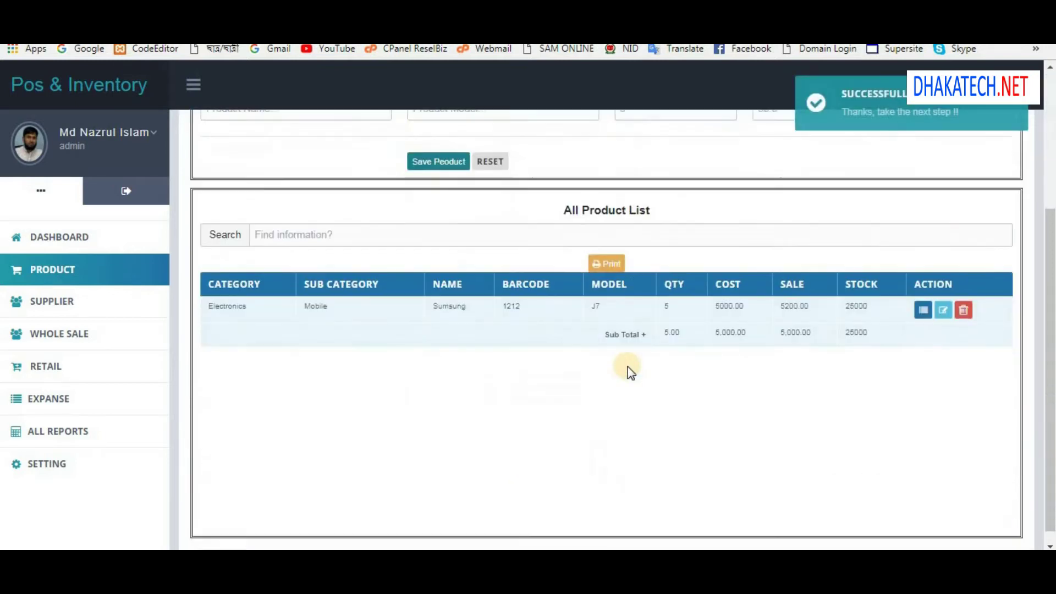
pyautogui.scroll(-1, 631, 372)
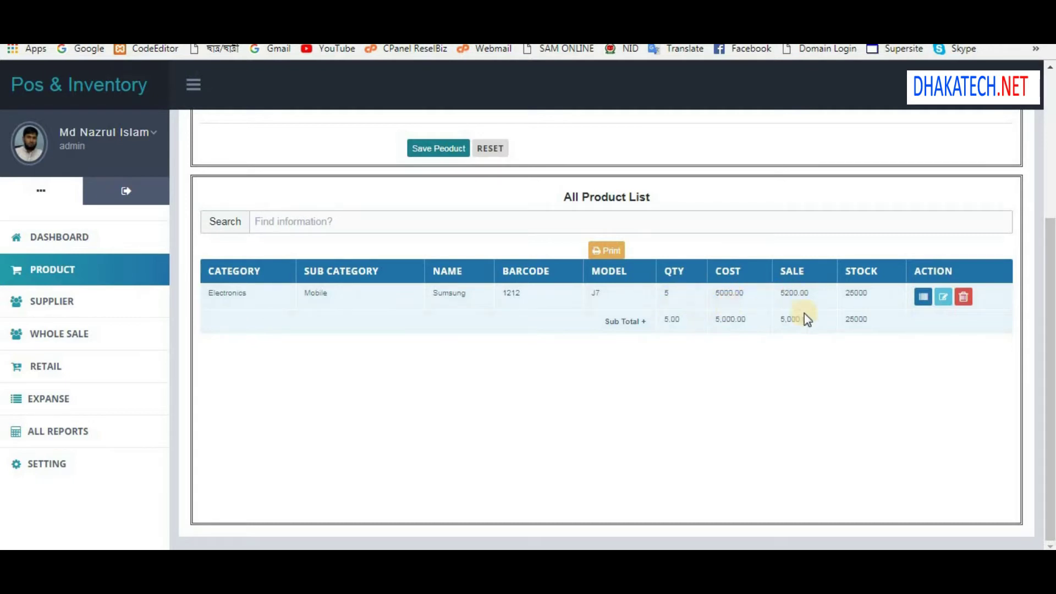
pyautogui.doubleClick(856, 293)
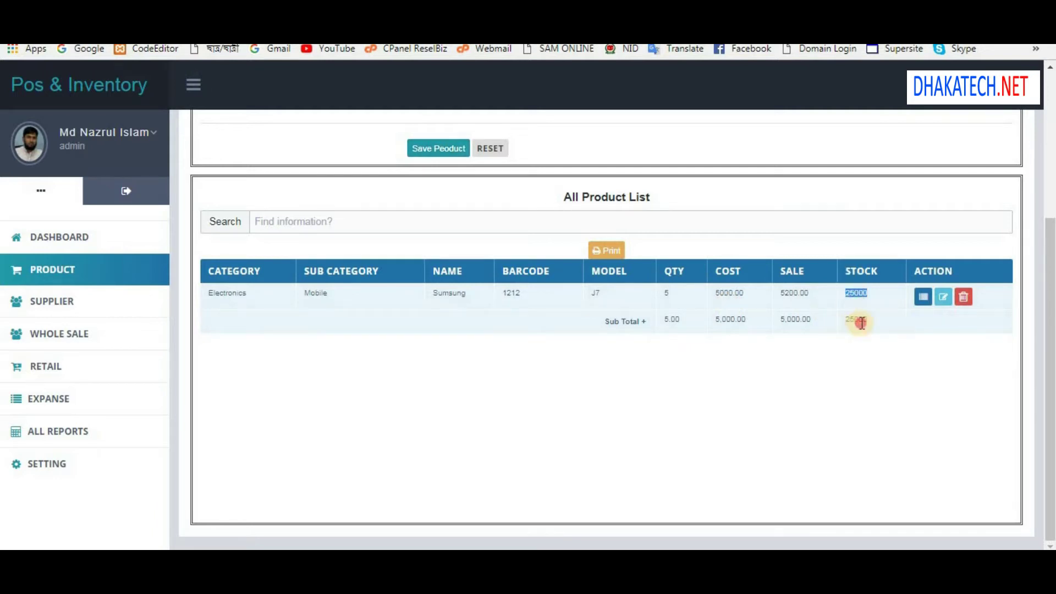
pyautogui.click(857, 320)
# Start another product entry with category Electronics and sub category Other.
pyautogui.scroll(4, 768, 394)
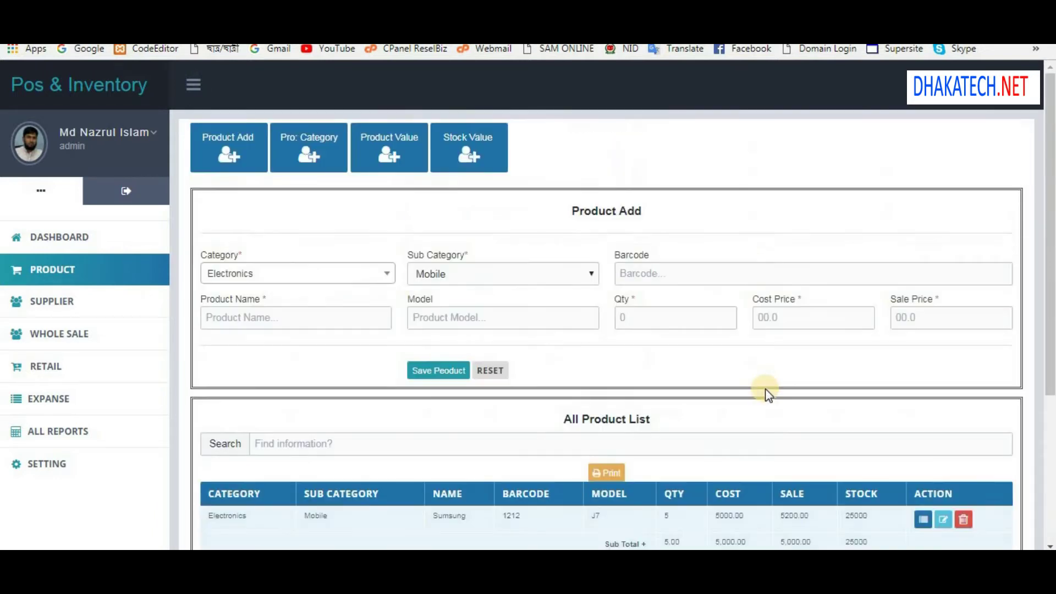
pyautogui.click(289, 273)
pyautogui.click(331, 217)
pyautogui.scroll(-1, 357, 233)
pyautogui.scroll(-1, 357, 234)
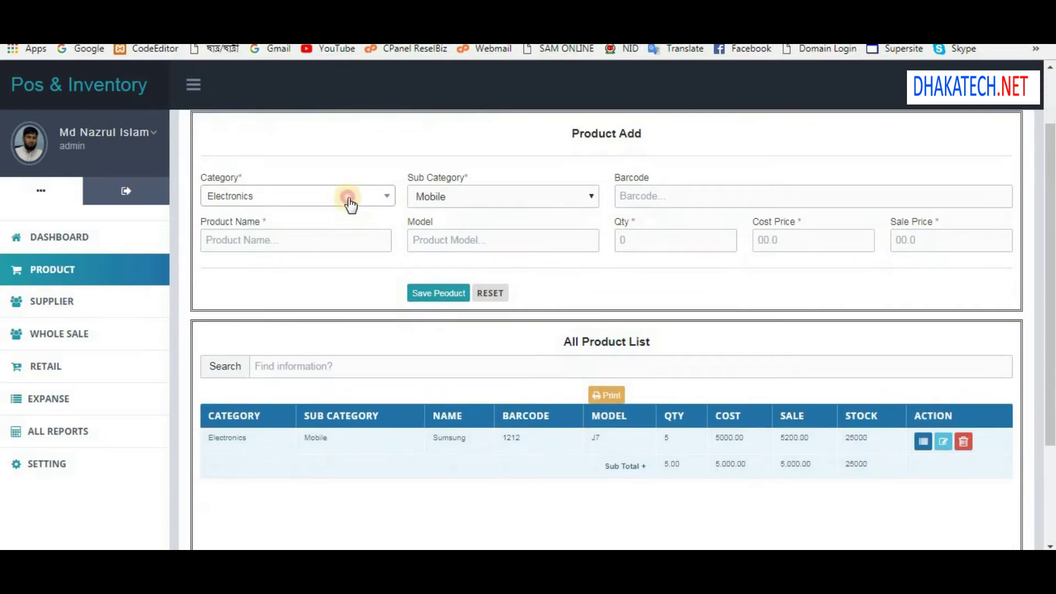
pyautogui.click(348, 201)
pyautogui.click(266, 255)
pyautogui.click(459, 199)
pyautogui.click(463, 233)
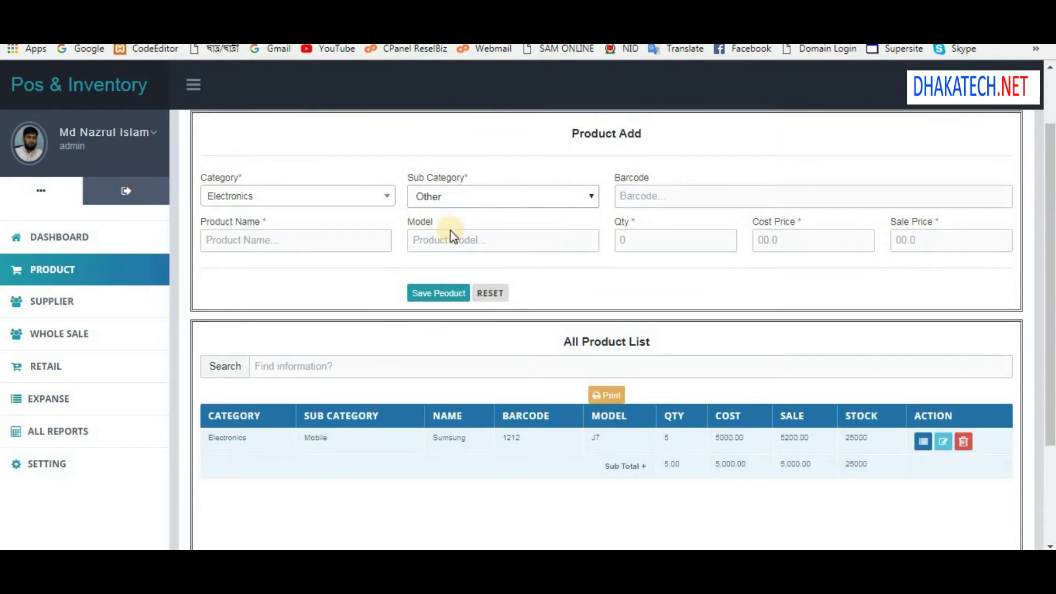
# Enter the product name Nokia, model E31 and barcode 1213.
pyautogui.click(304, 234)
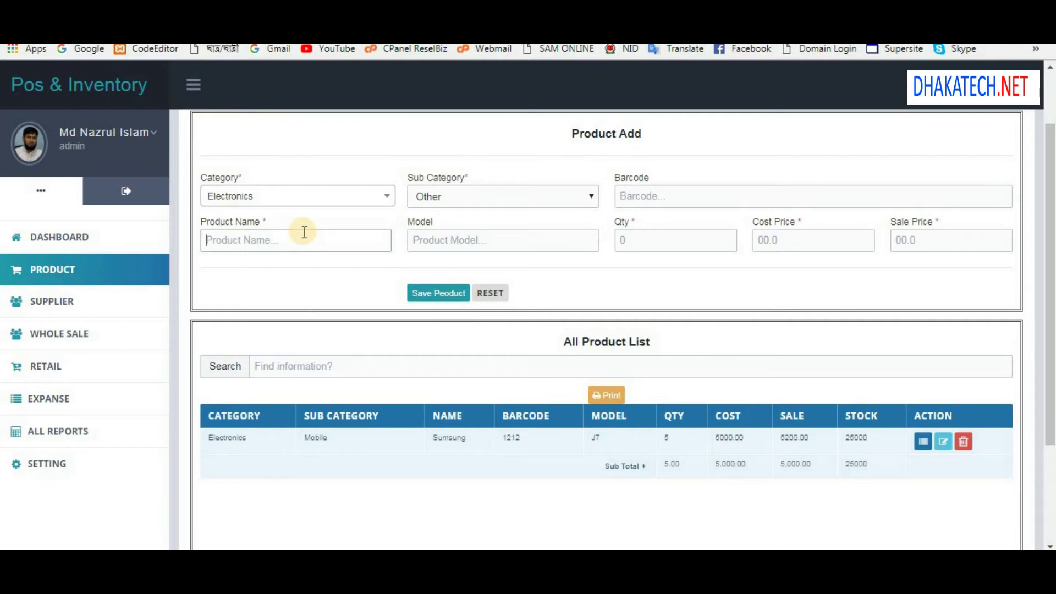
pyautogui.write('Nokia')
pyautogui.press('Tab')
pyautogui.write('E')
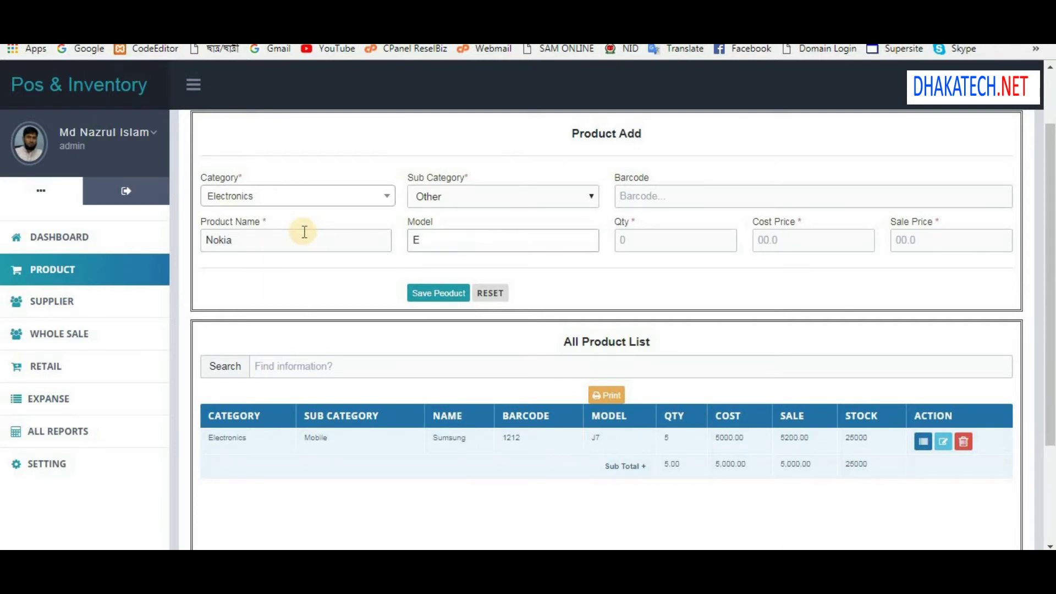
pyautogui.write('31')
pyautogui.press('Tab')
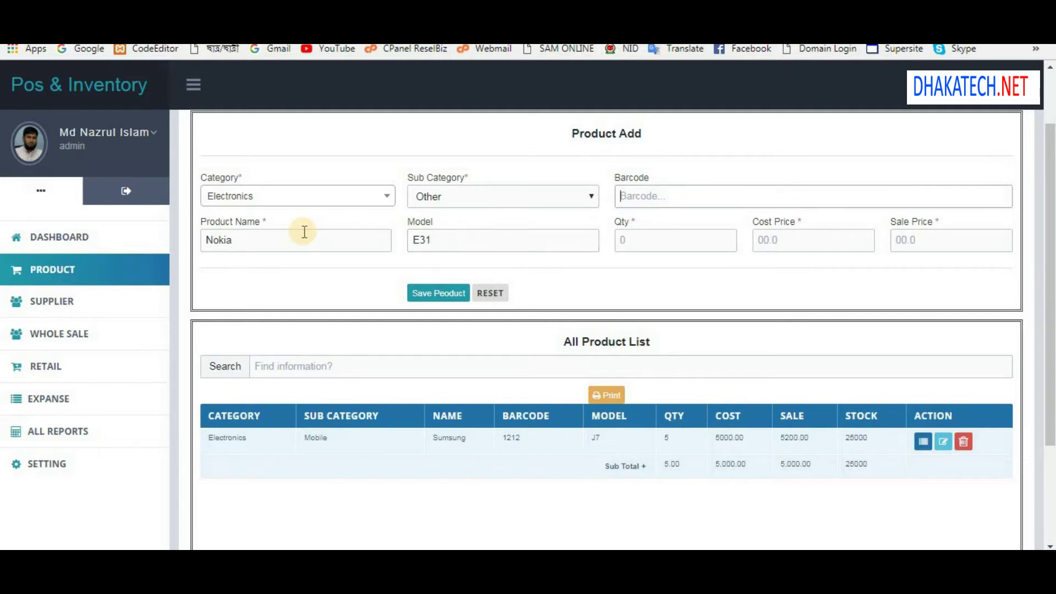
pyautogui.write('1213')
pyautogui.press('Tab')
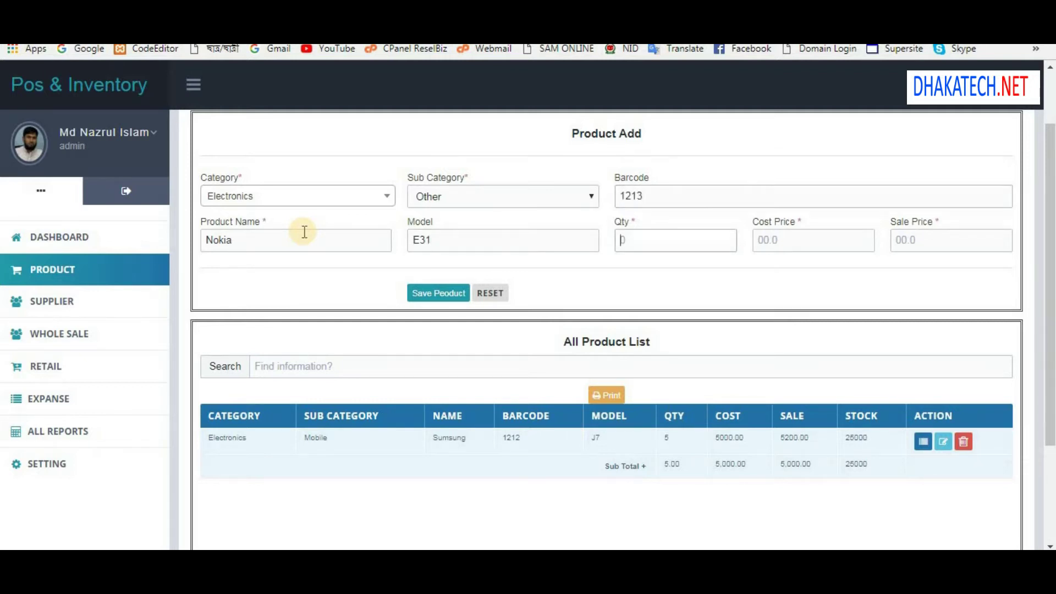
# Set the quantity to 5, cost price to 4000 and sale price to 4200, and save the Nokia product.
pyautogui.write('5')
pyautogui.press('Tab')
pyautogui.write('4000')
pyautogui.press('Tab')
pyautogui.write('4200')
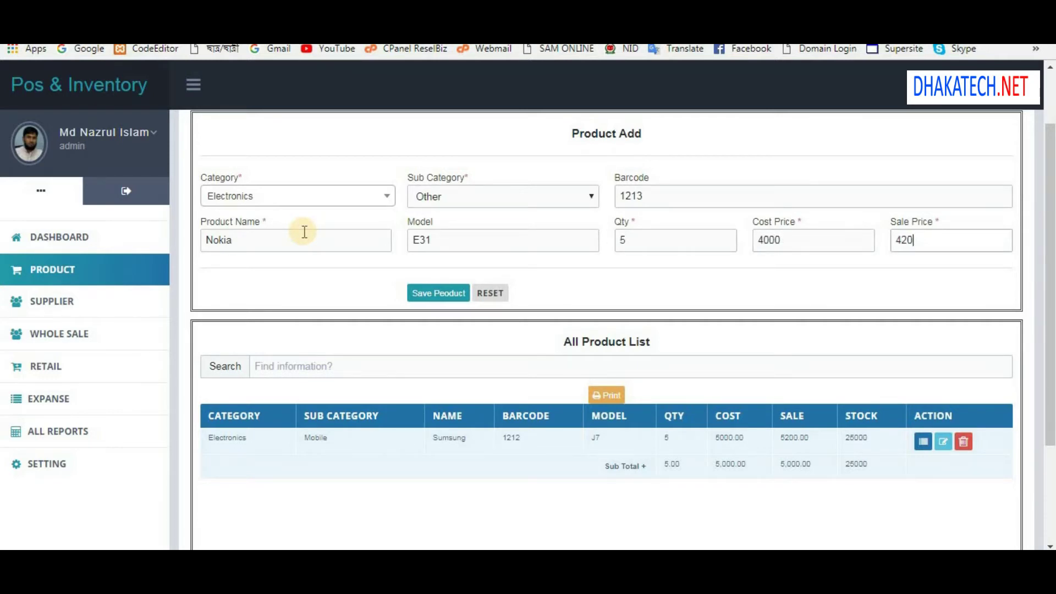
pyautogui.press('Return')
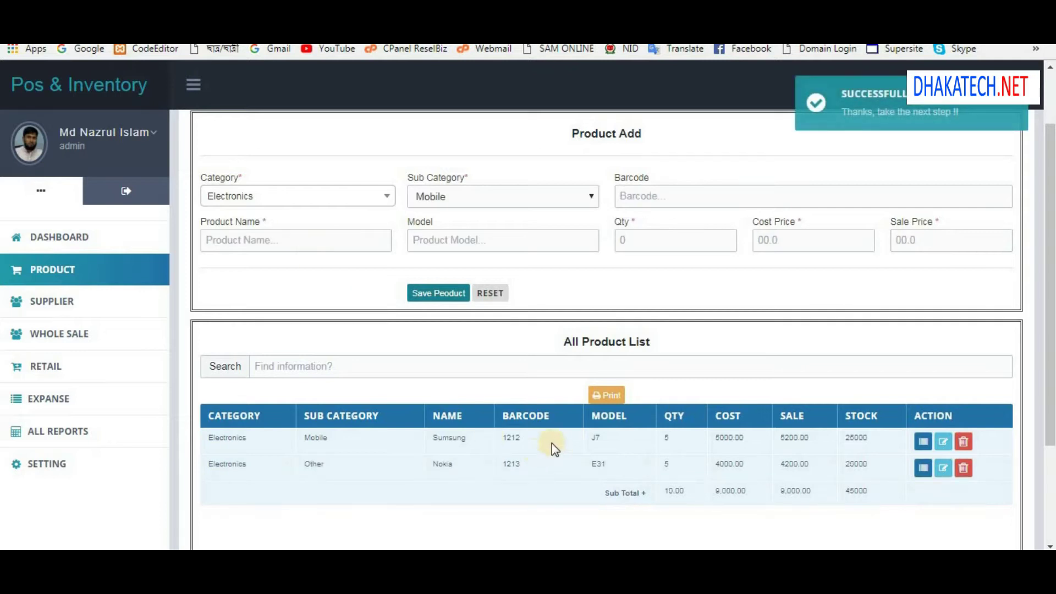
# Review the Nokia row's cost and stock figures and the stock sub total in the product list.
pyautogui.scroll(-1, 715, 384)
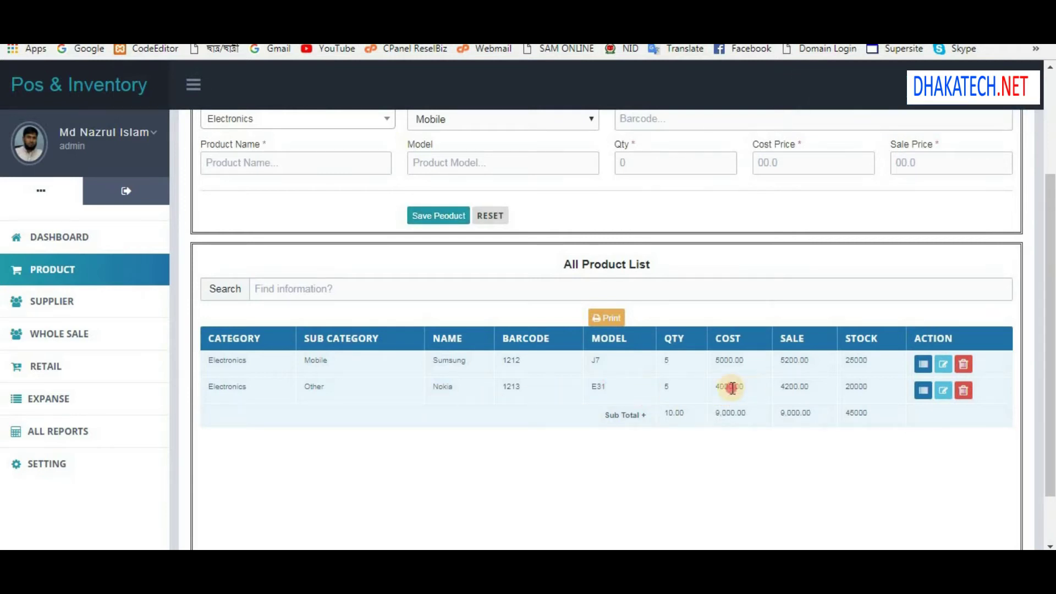
pyautogui.click(830, 385)
pyautogui.doubleClick(853, 412)
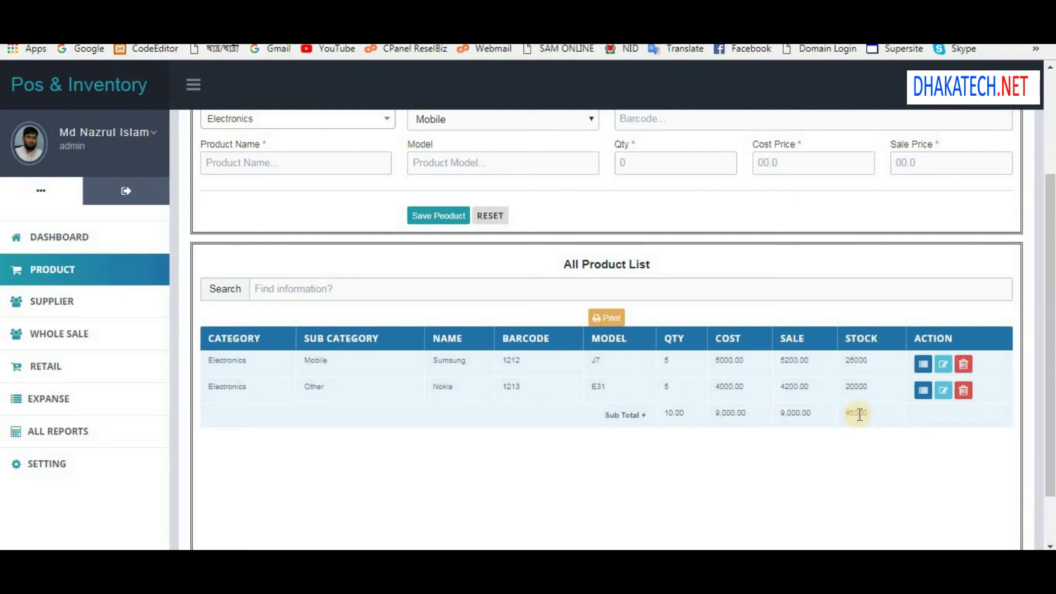
pyautogui.moveTo(855, 413); pyautogui.dragTo(874, 437)
pyautogui.scroll(3, 866, 444)
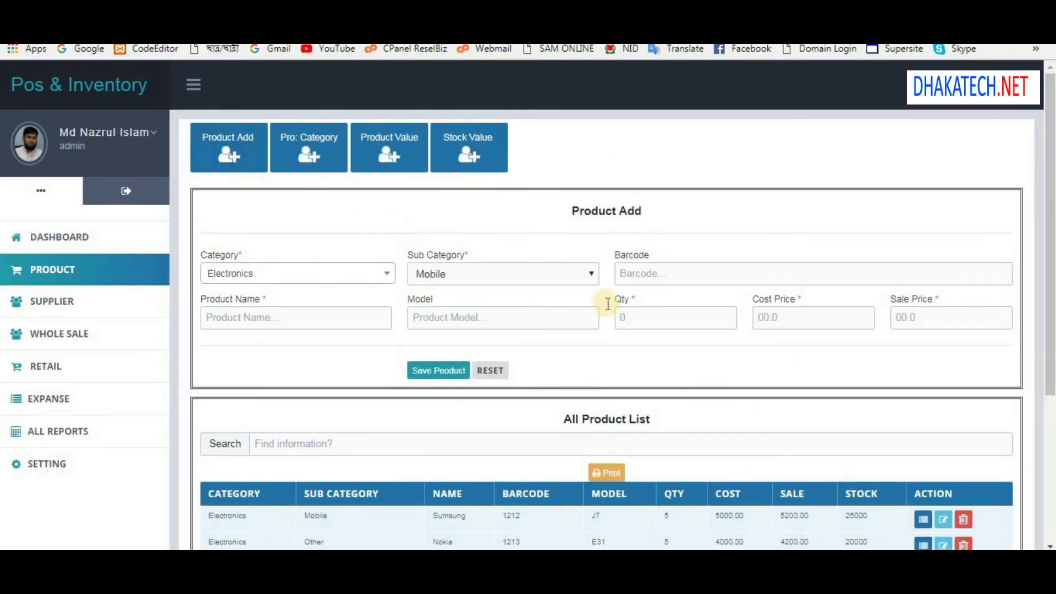
# Open the barcode page of the Sumsung product and generate 50 barcode labels.
pyautogui.scroll(-3, 615, 319)
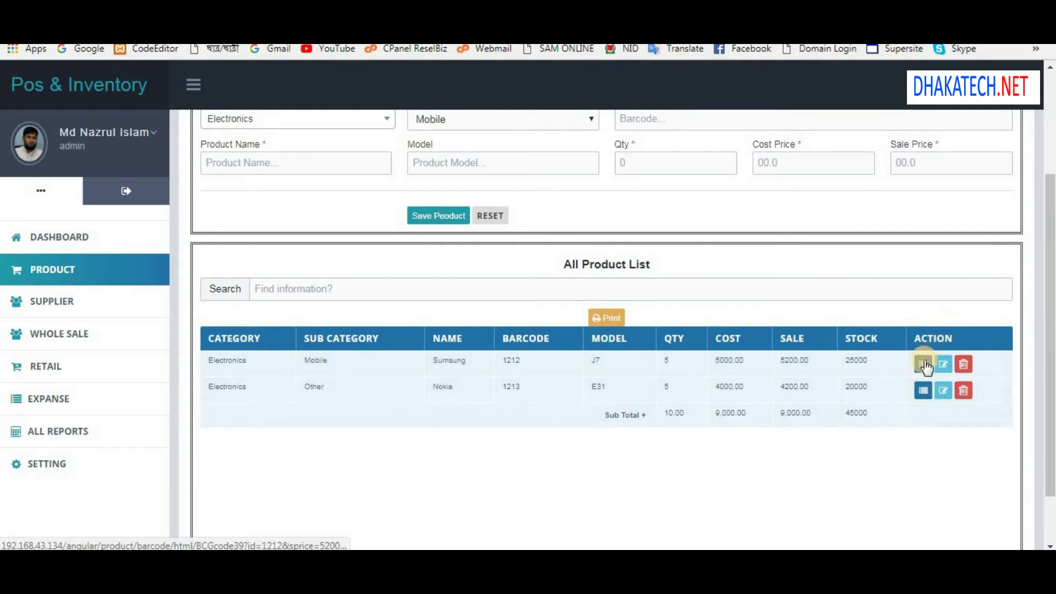
pyautogui.click(922, 365)
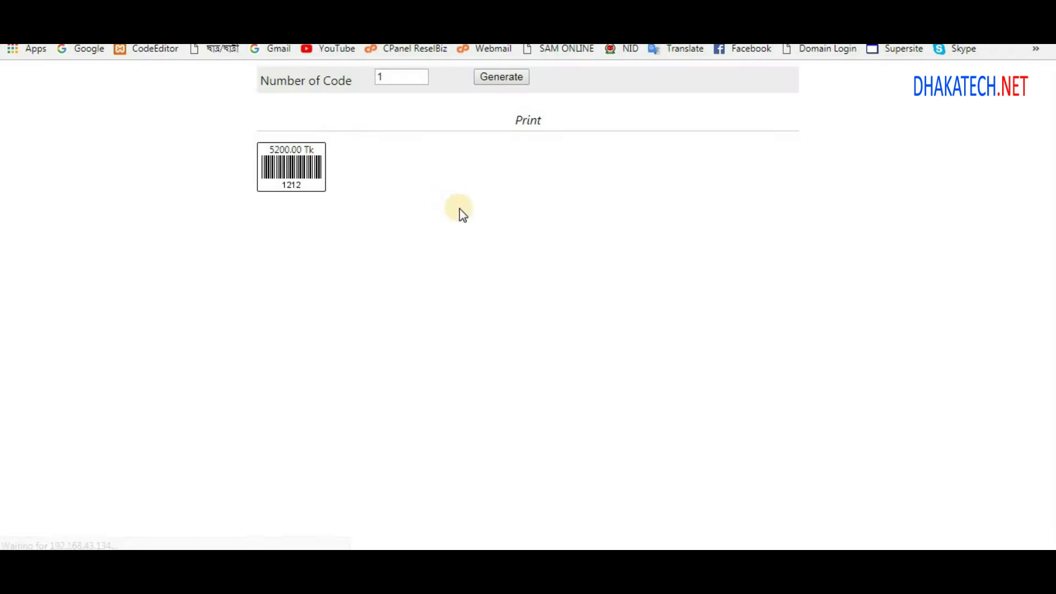
pyautogui.click(385, 77)
pyautogui.click(312, 84)
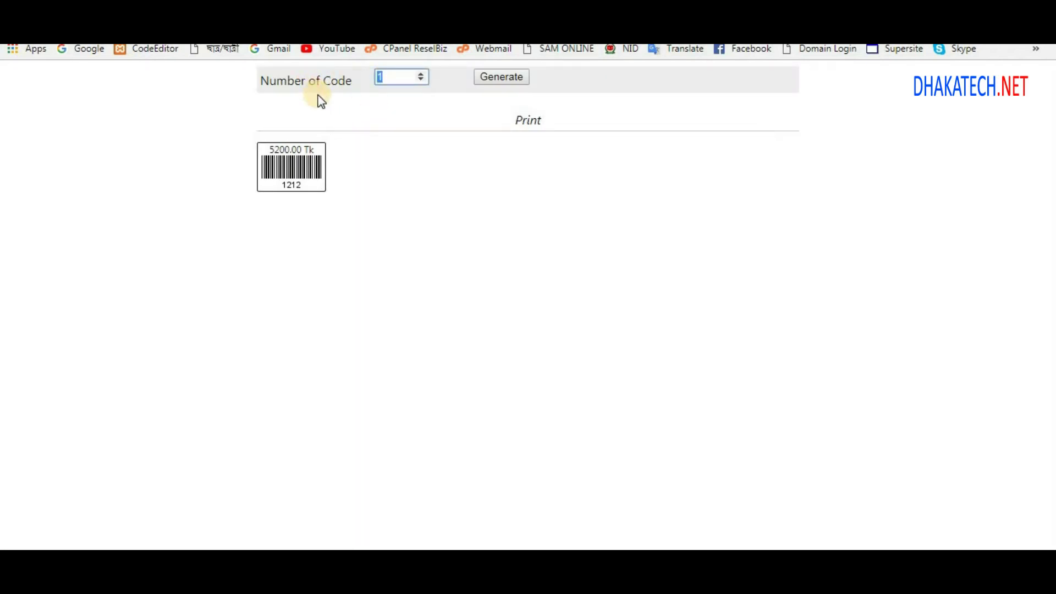
pyautogui.write('50')
pyautogui.click(478, 76)
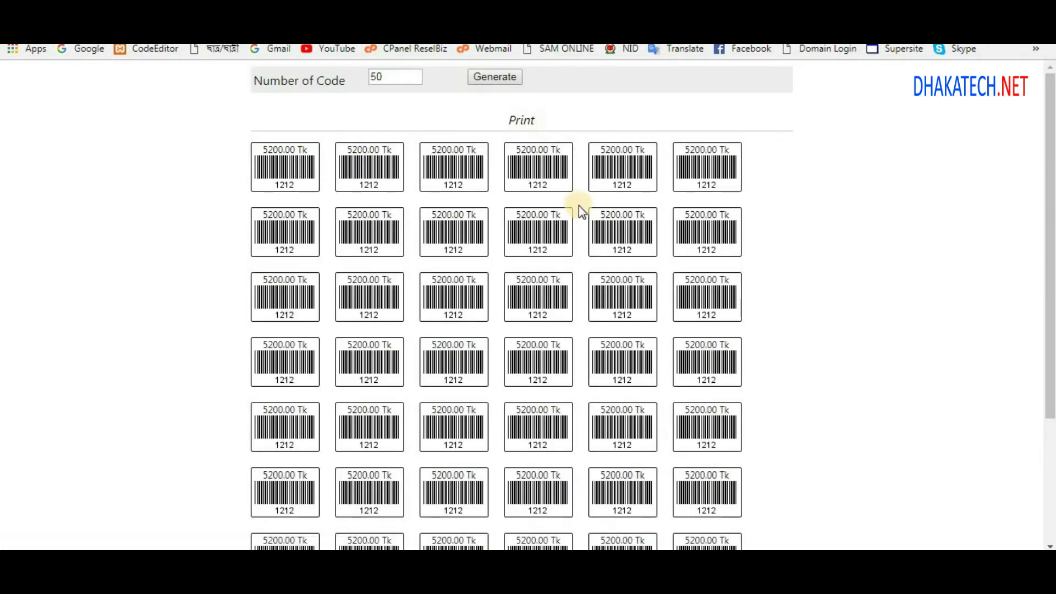
# Preview the printout of the barcode sheet, then close it without printing and return to the product list.
pyautogui.scroll(-3, 593, 318)
pyautogui.scroll(3, 573, 290)
pyautogui.click(519, 122)
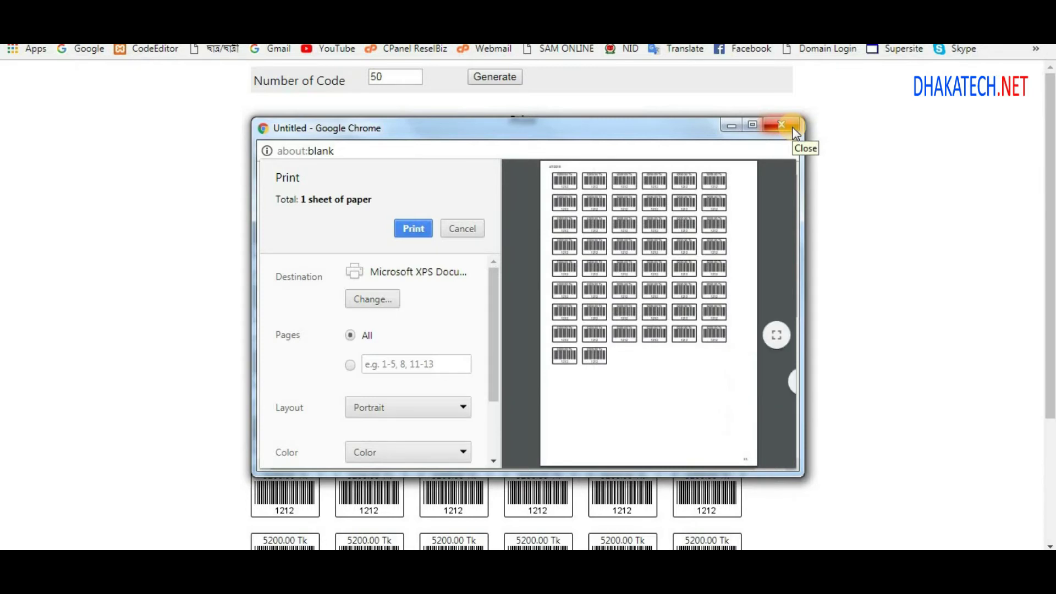
pyautogui.click(793, 128)
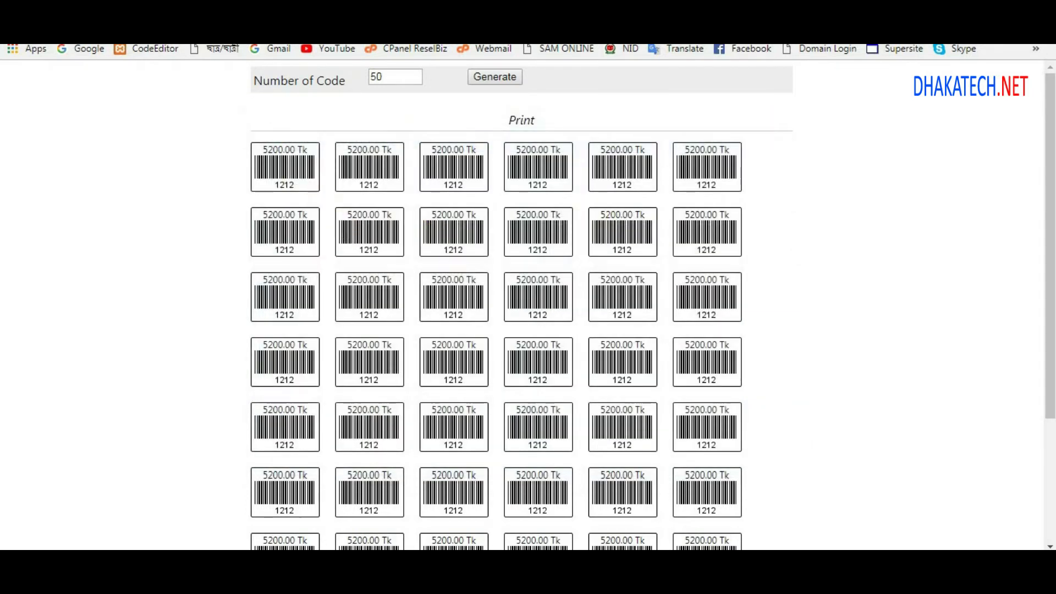
pyautogui.hotkey('ctrl', 'w')
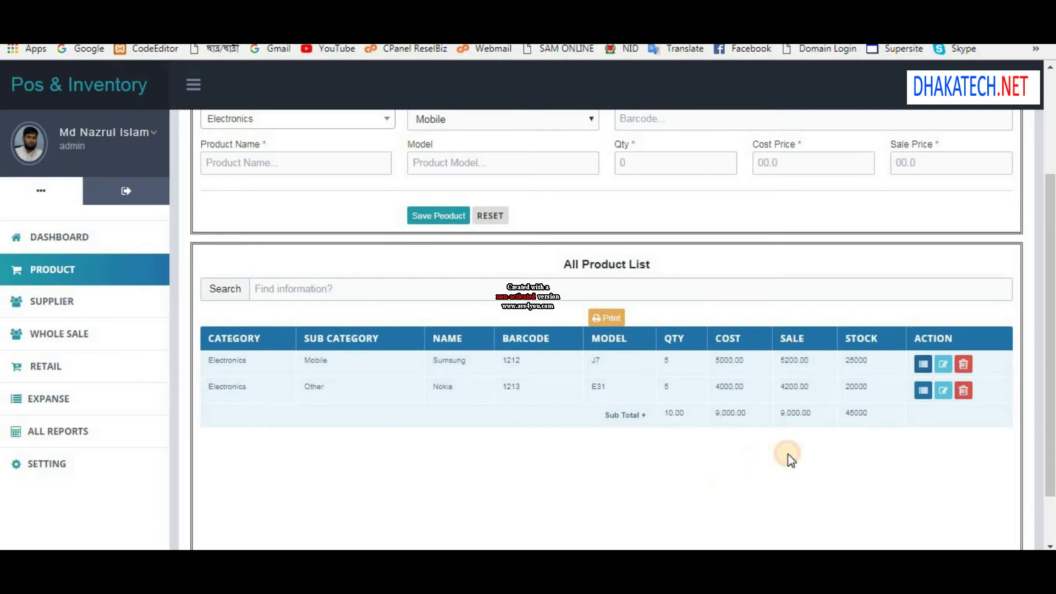
pyautogui.scroll(3, 788, 453)
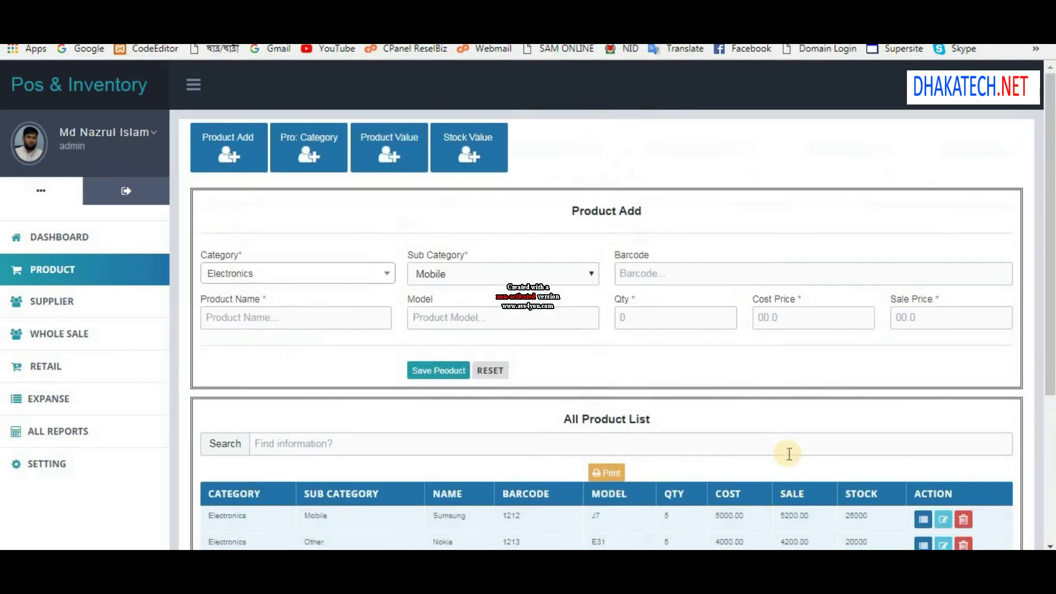
pyautogui.scroll(-3, 788, 454)
pyautogui.scroll(3, 787, 453)
pyautogui.scroll(-2, 382, 482)
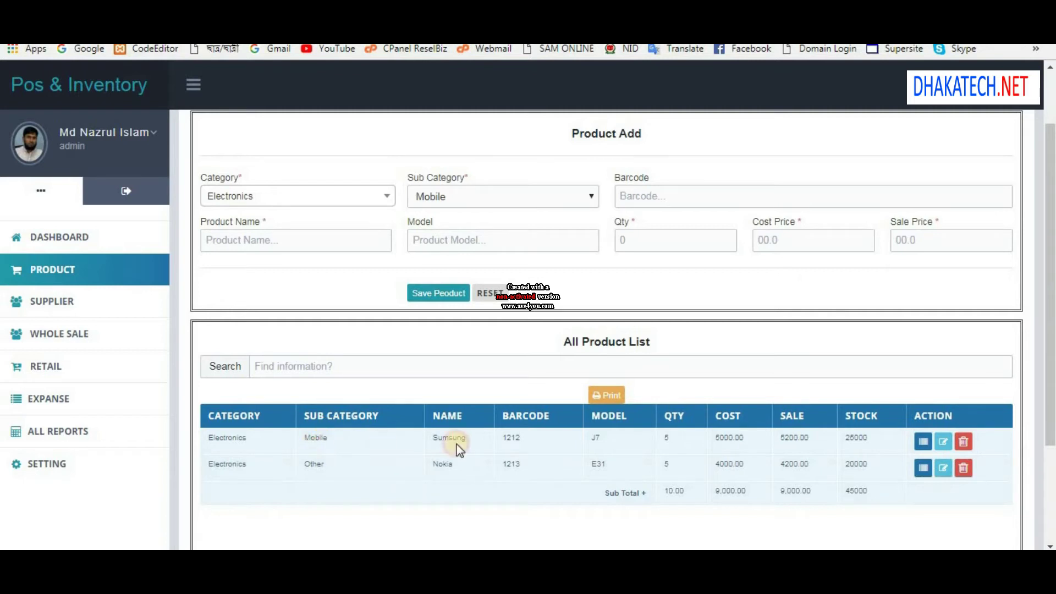
pyautogui.scroll(2, 351, 467)
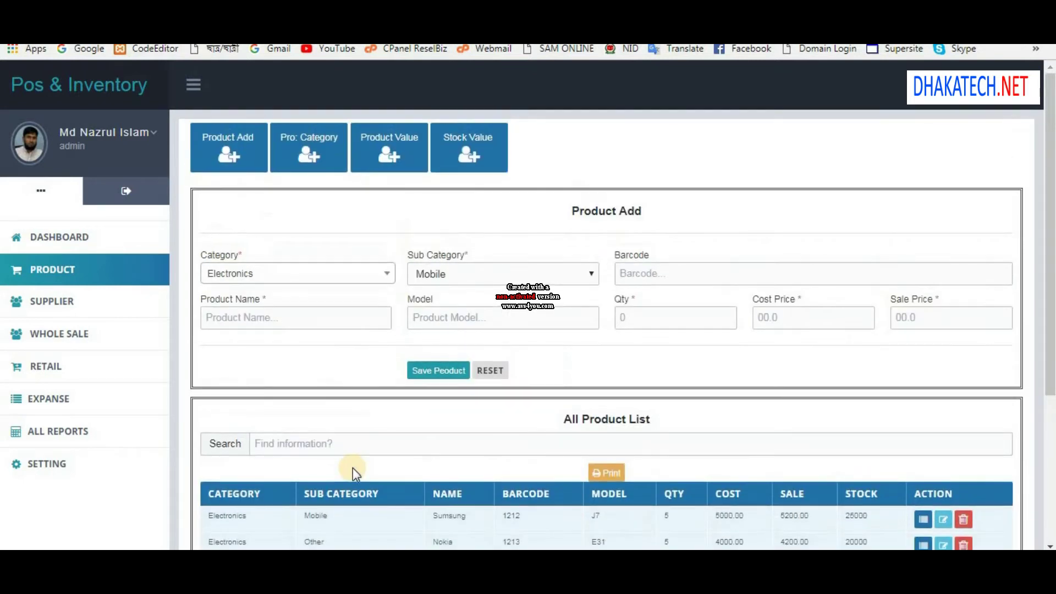
# Open the product value view and examine the quantity, stock value and product summary of the Electronics category.
pyautogui.click(387, 170)
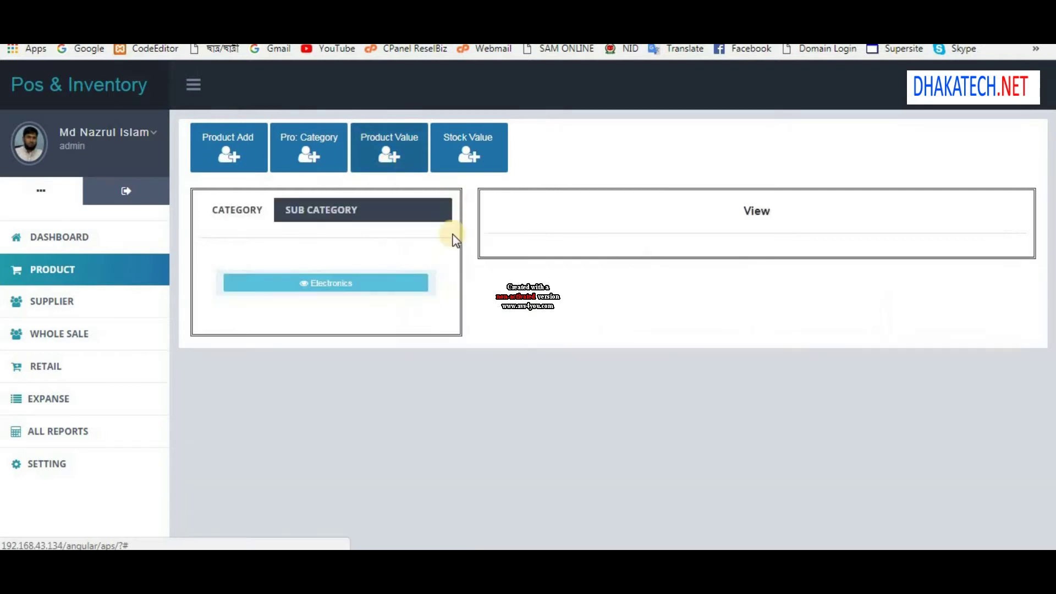
pyautogui.click(294, 215)
pyautogui.click(238, 212)
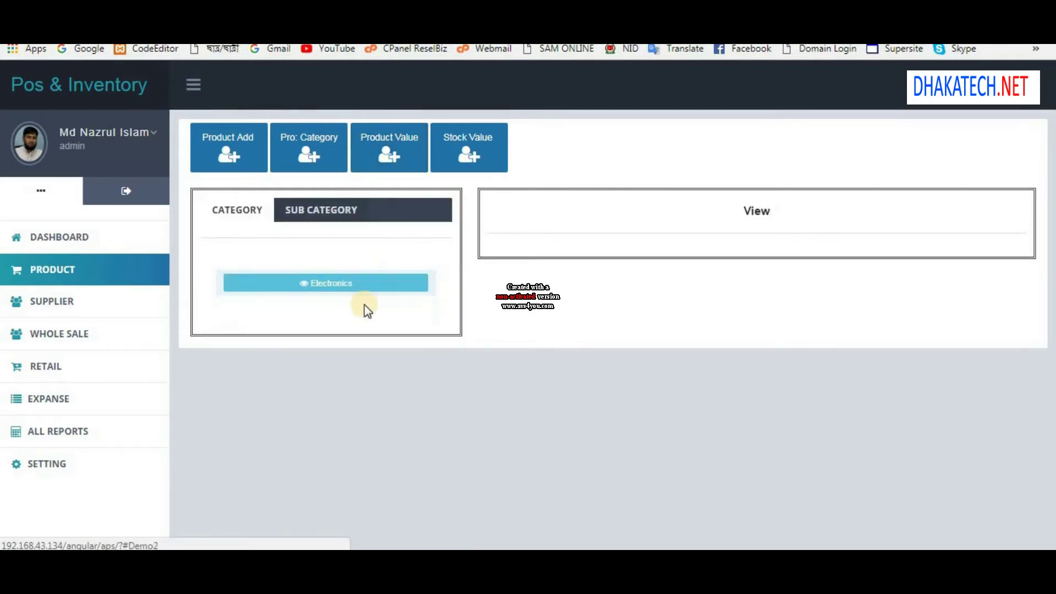
pyautogui.click(336, 283)
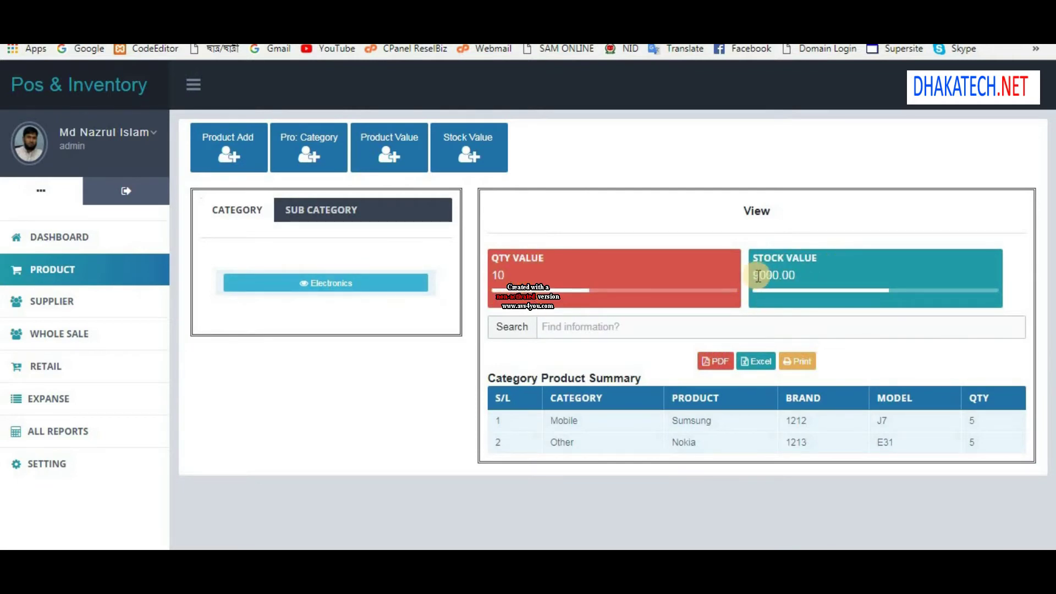
pyautogui.click(742, 430)
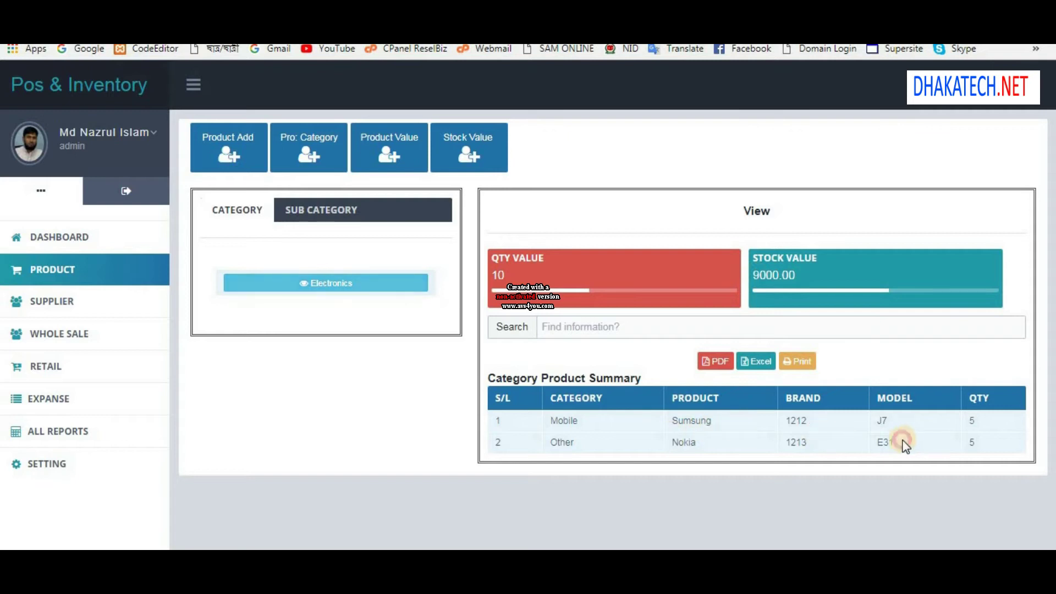
# Examine the product summaries of the Mobile and Other sub categories, then return to the category list.
pyautogui.click(339, 212)
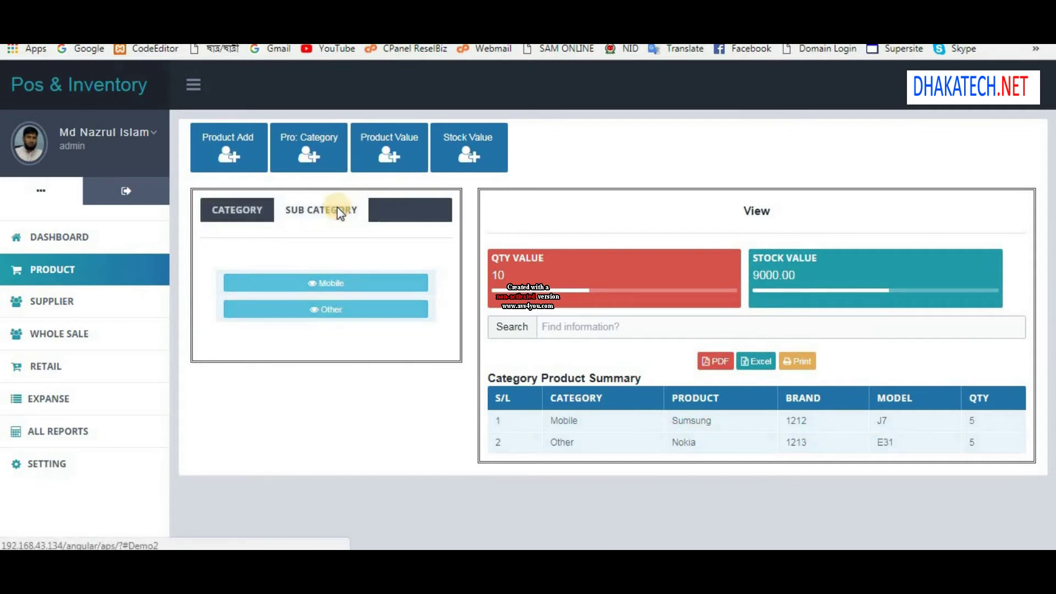
pyautogui.click(324, 287)
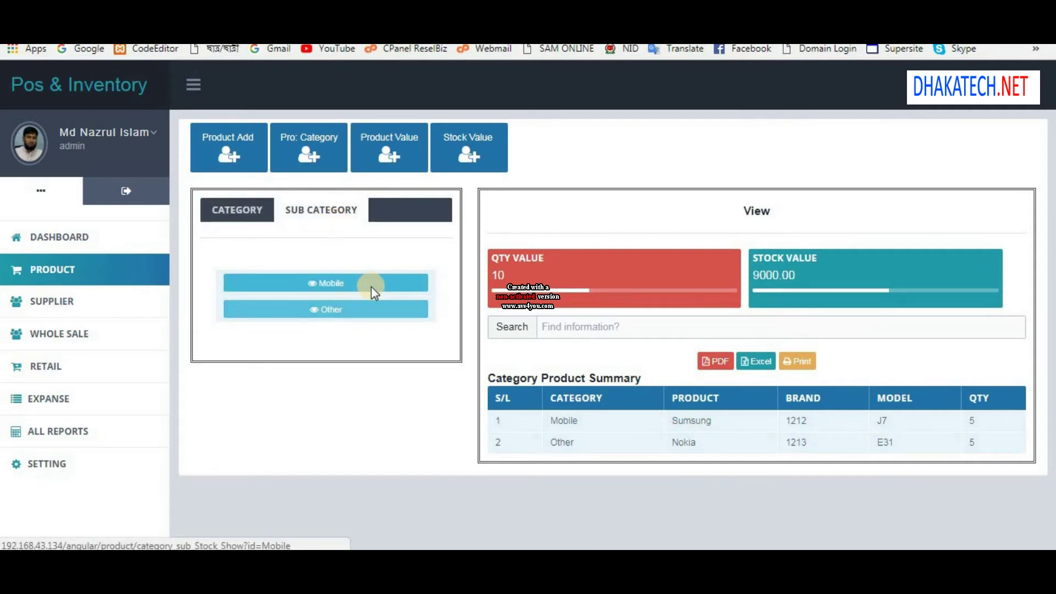
pyautogui.click(319, 285)
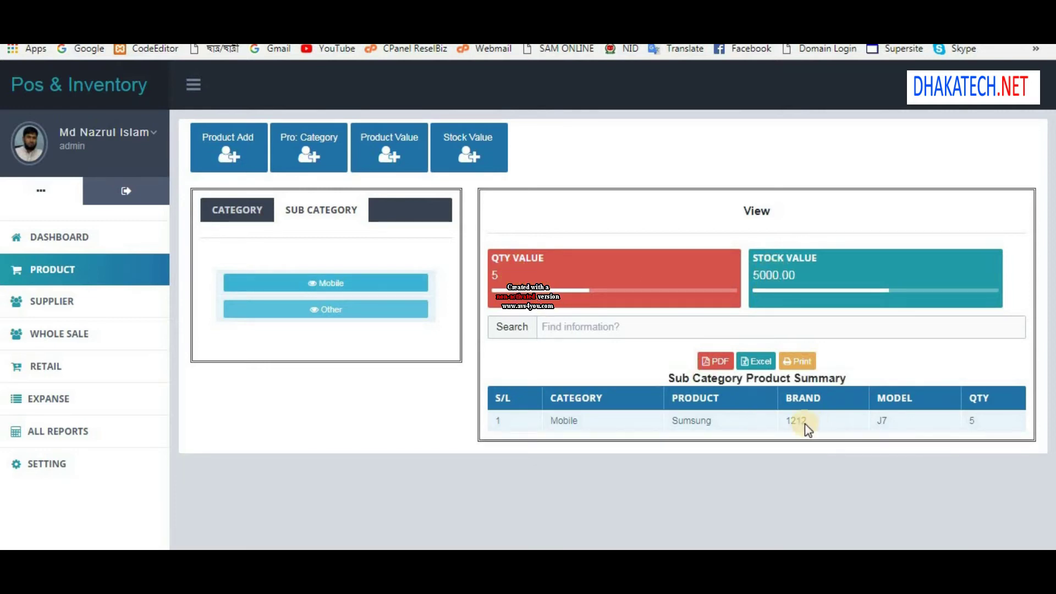
pyautogui.click(346, 312)
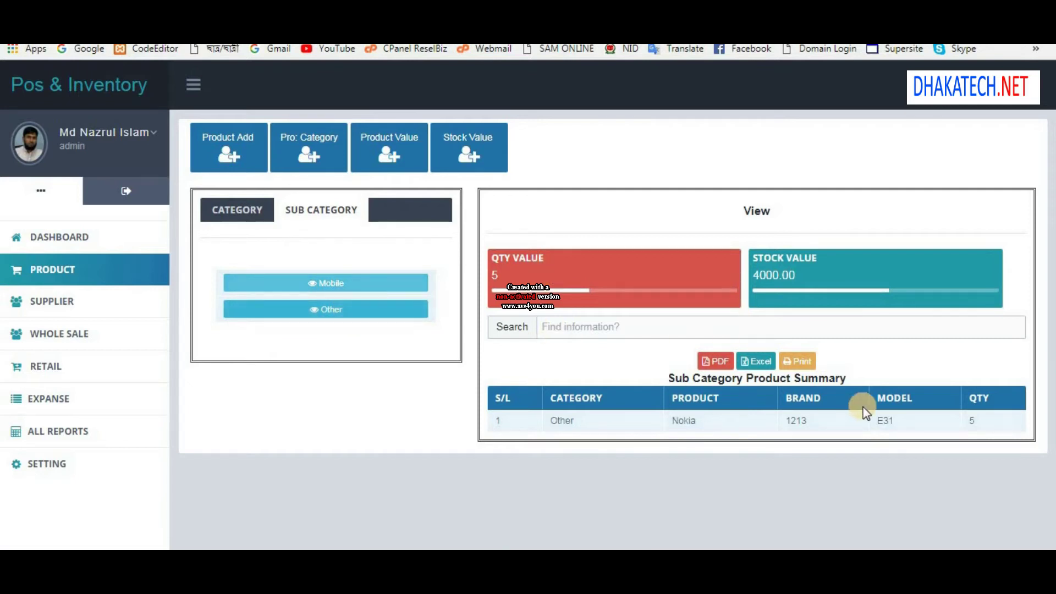
pyautogui.click(269, 213)
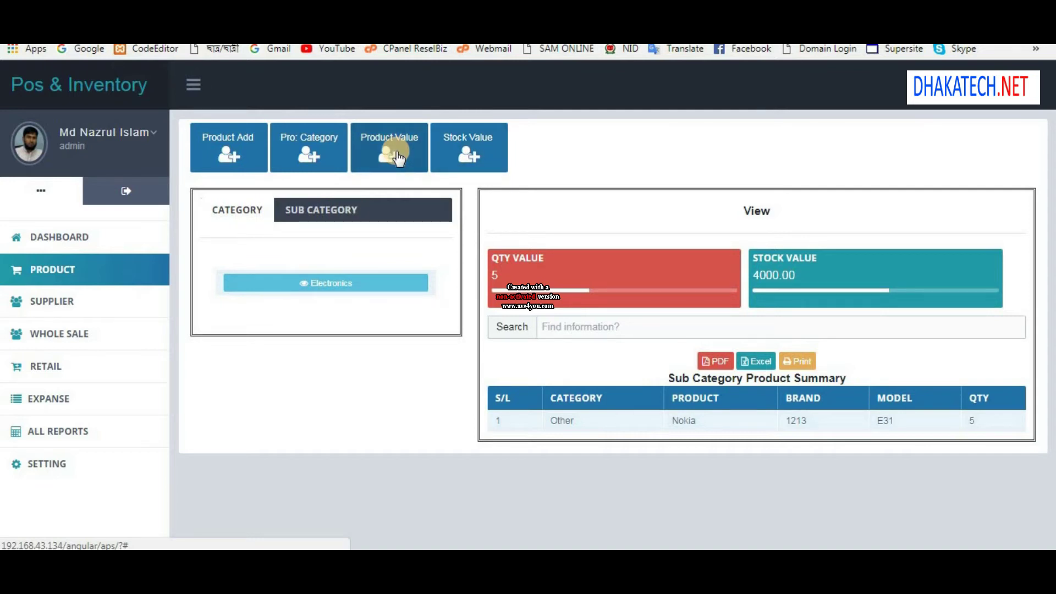
# Check the overall stock value and sale value of all products.
pyautogui.click(221, 172)
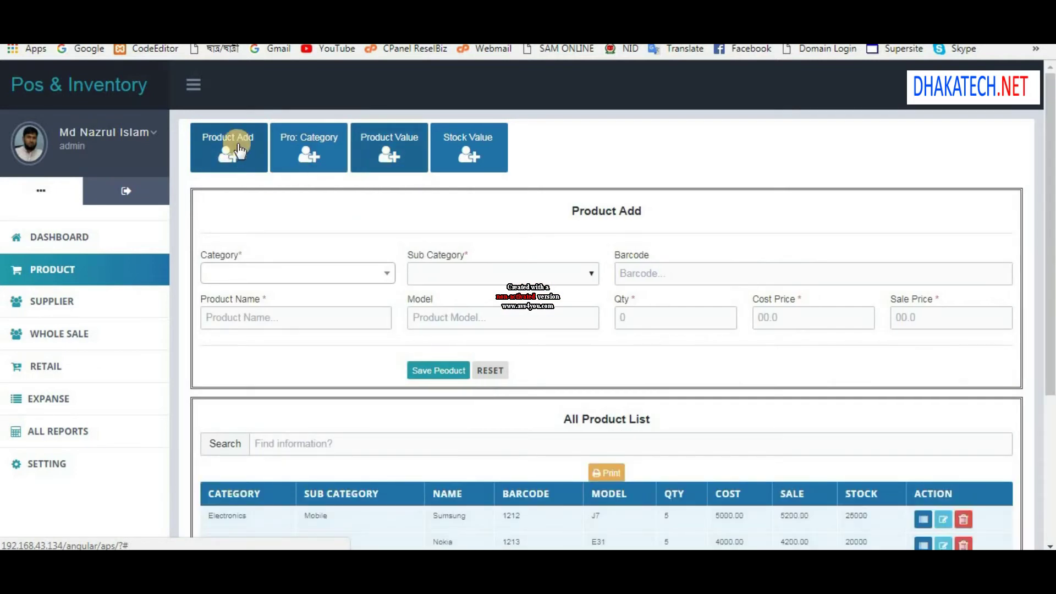
pyautogui.click(468, 144)
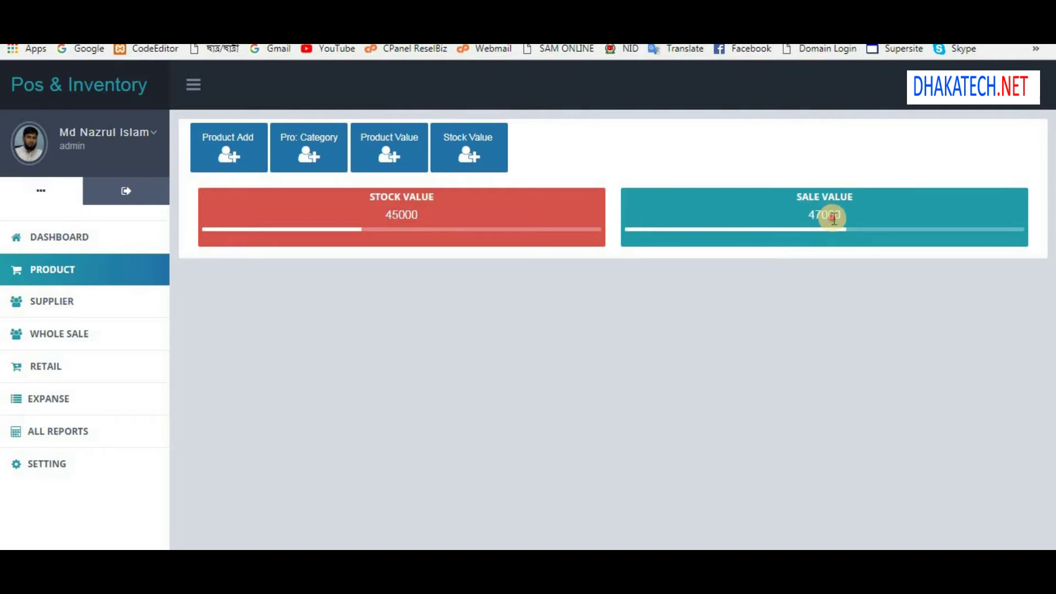
# Leave the stock value view and open the supplier section.
pyautogui.click(52, 277)
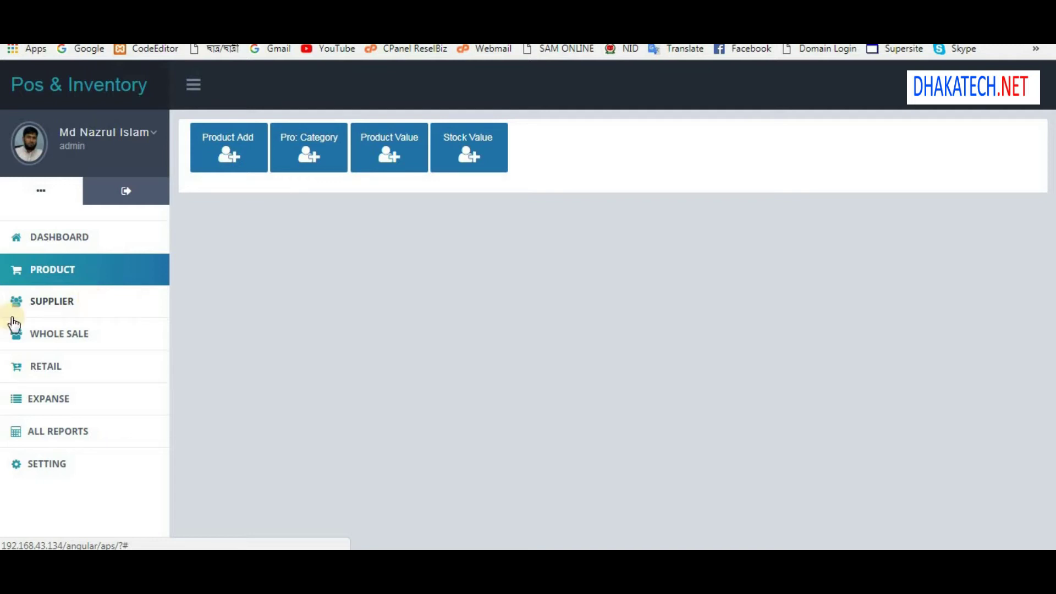
pyautogui.click(41, 305)
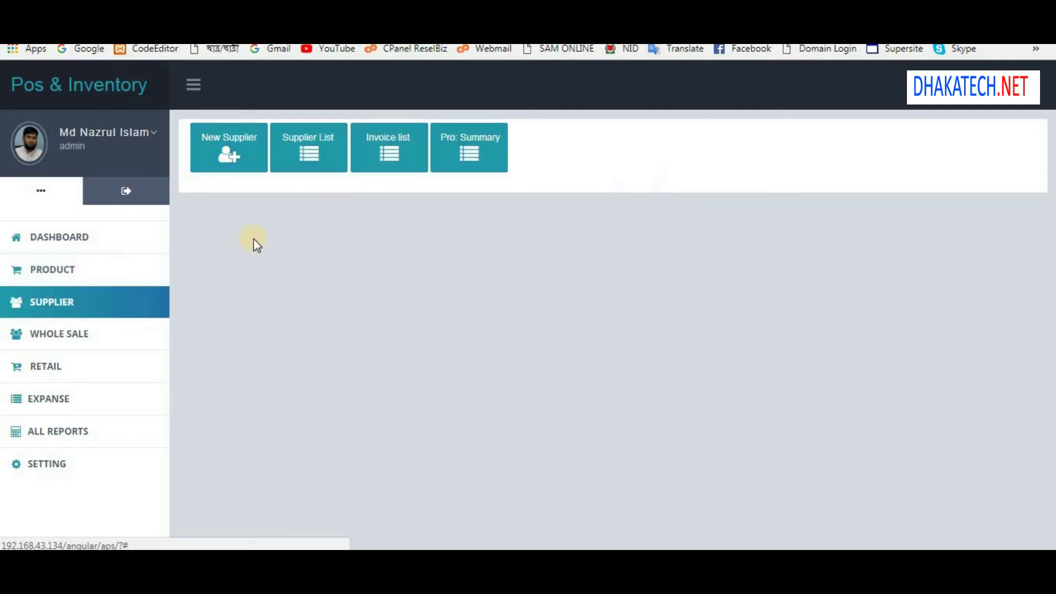
# Start a new supplier record with company Samsung and enter the supplier's full name and mobile number.
pyautogui.click(236, 153)
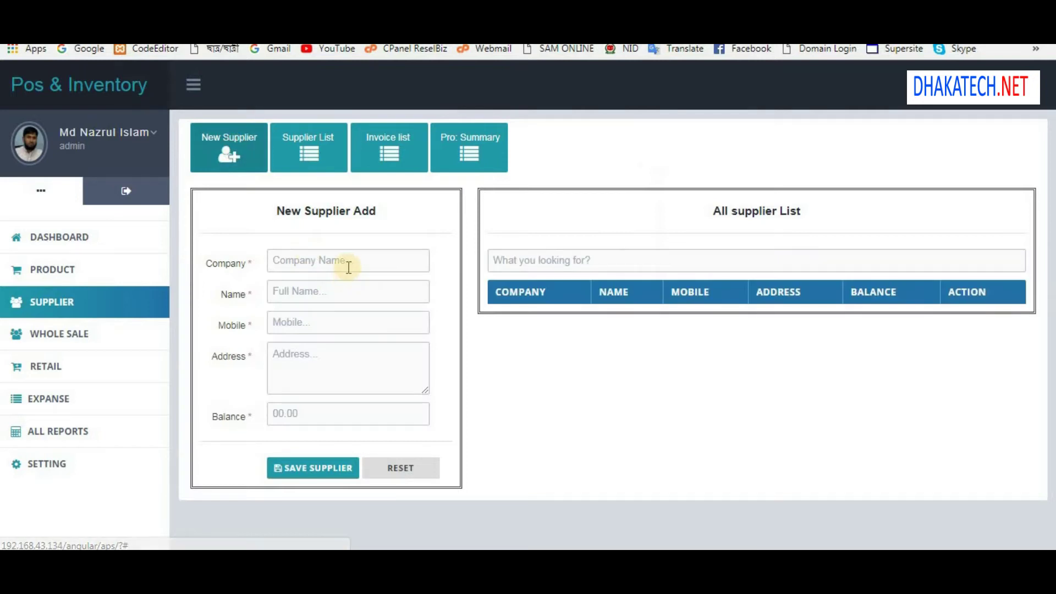
pyautogui.click(348, 268)
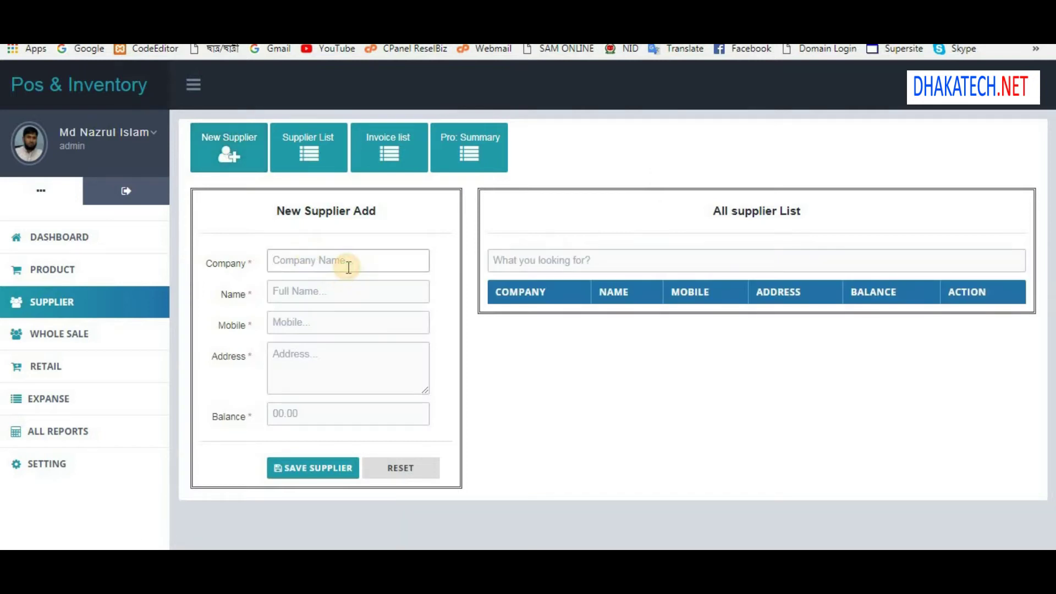
pyautogui.write('Samsung')
pyautogui.press('Tab')
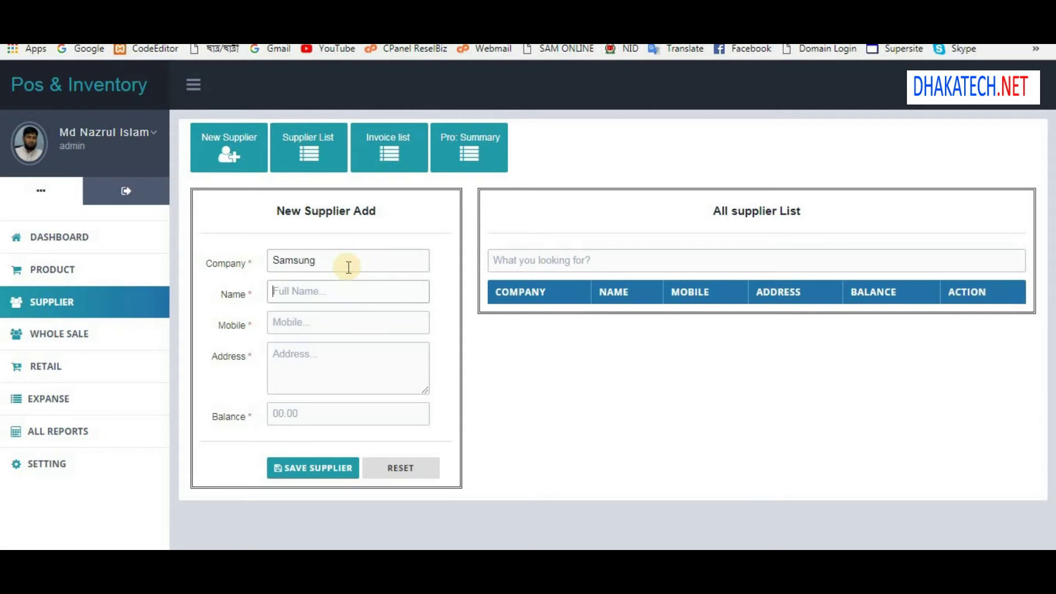
pyautogui.write('Md. Demo')
pyautogui.press('Tab')
pyautogui.write('1212212')
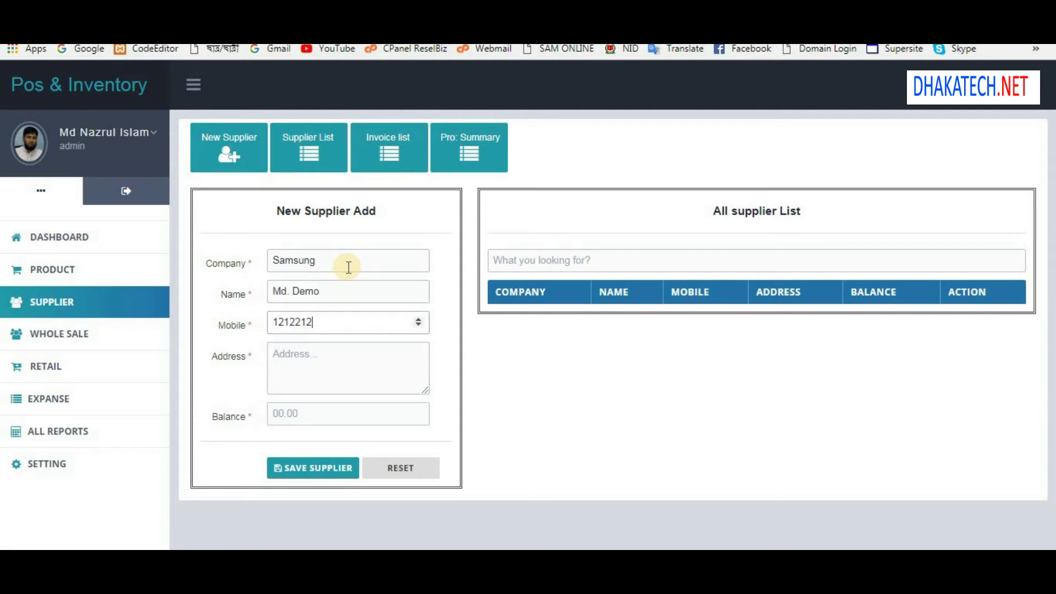
# Fill in the supplier's address, set the balance to 0 and save the supplier.
pyautogui.press('Tab')
pyautogui.write('l;sajkdf')
pyautogui.press('Tab')
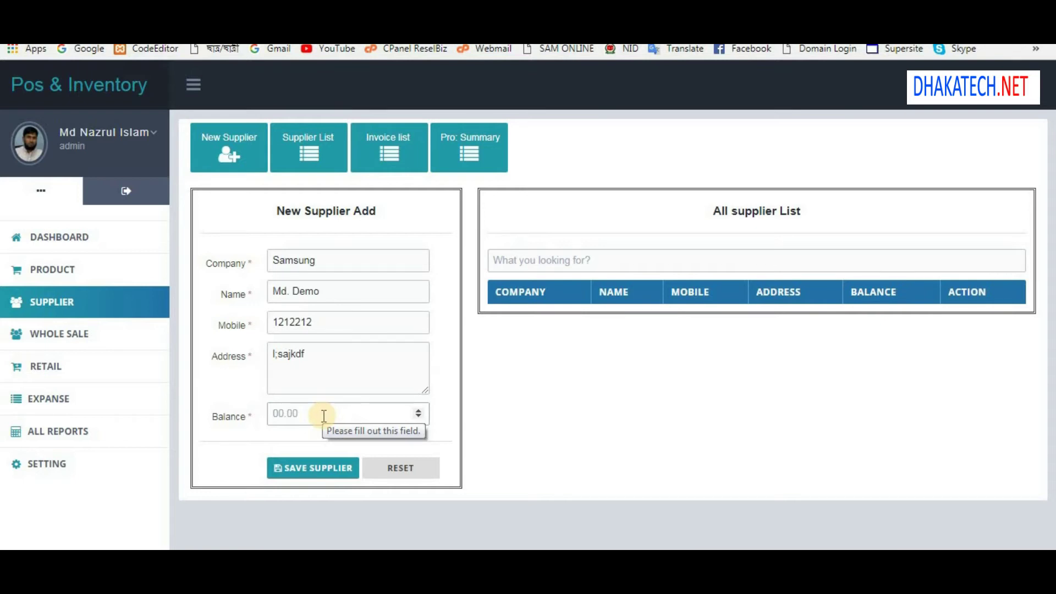
pyautogui.write('0')
pyautogui.press('Return')
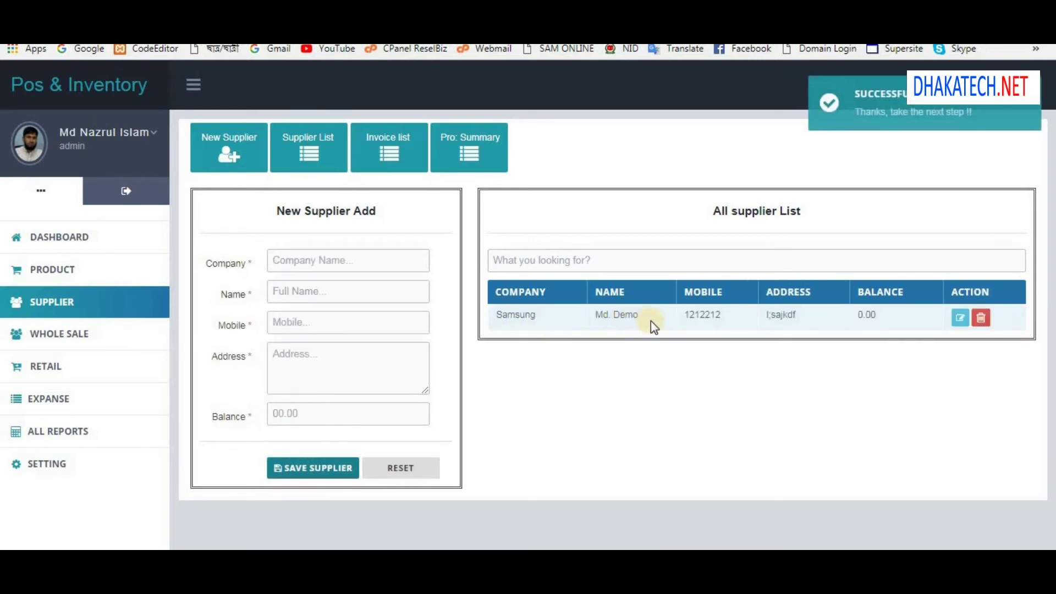
# Examine the Samsung supplier's profile and the supplier invoice and product summary search pages, ending on the supplier list.
pyautogui.click(319, 158)
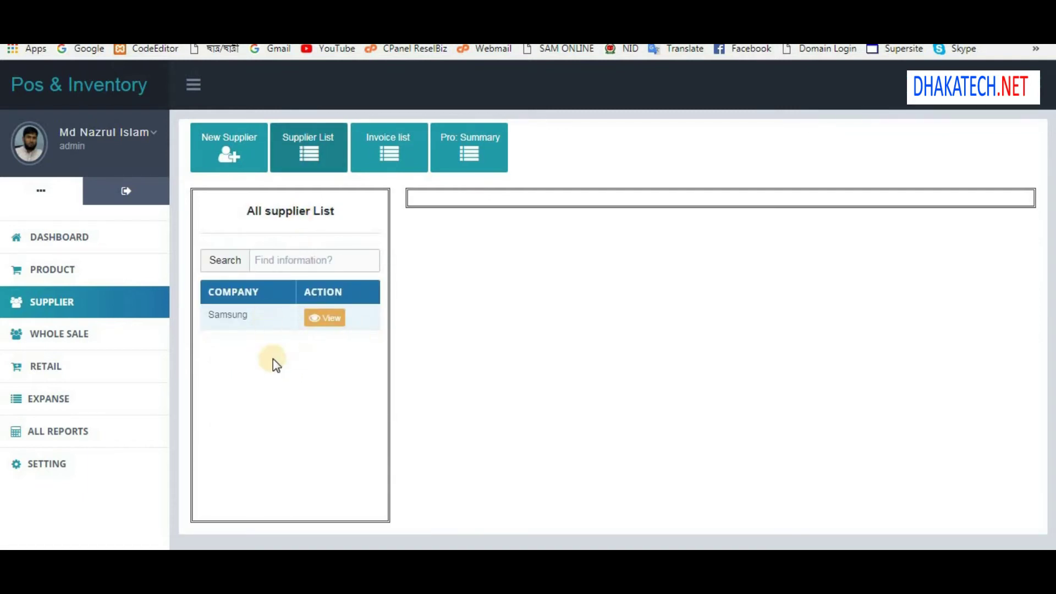
pyautogui.click(322, 324)
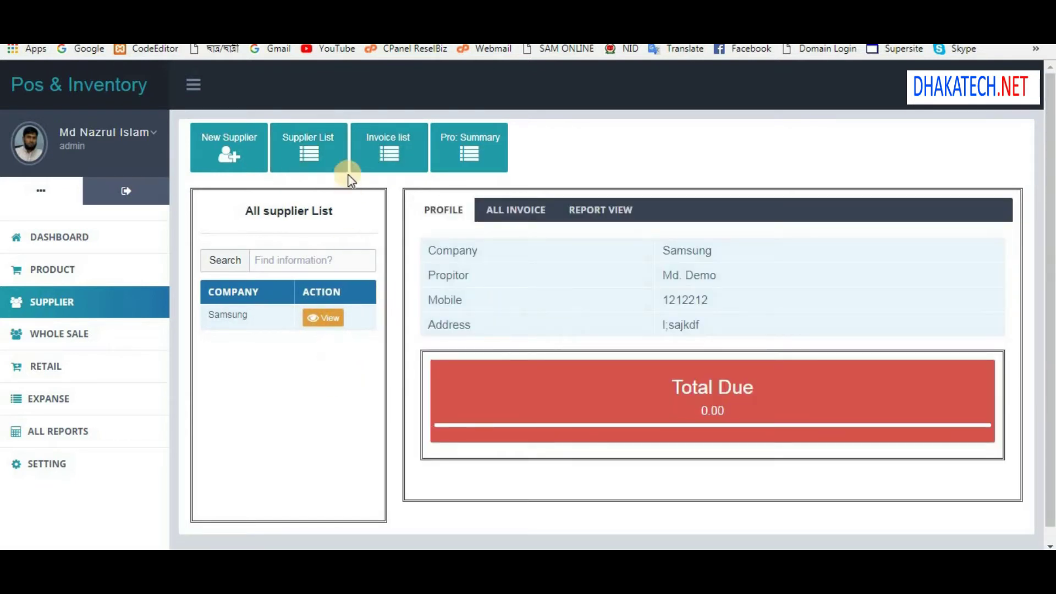
pyautogui.click(371, 151)
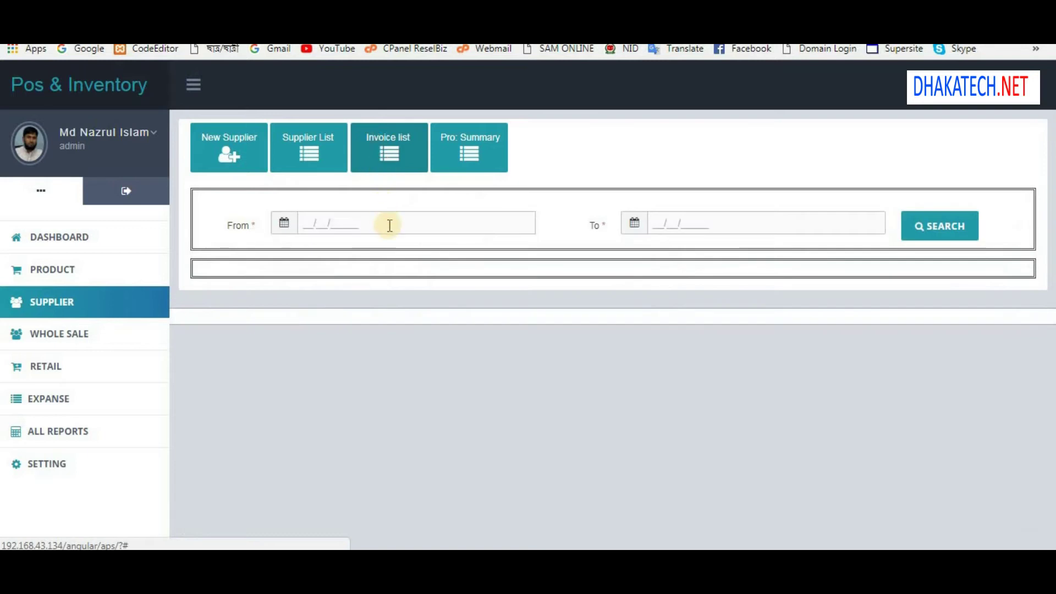
pyautogui.click(389, 223)
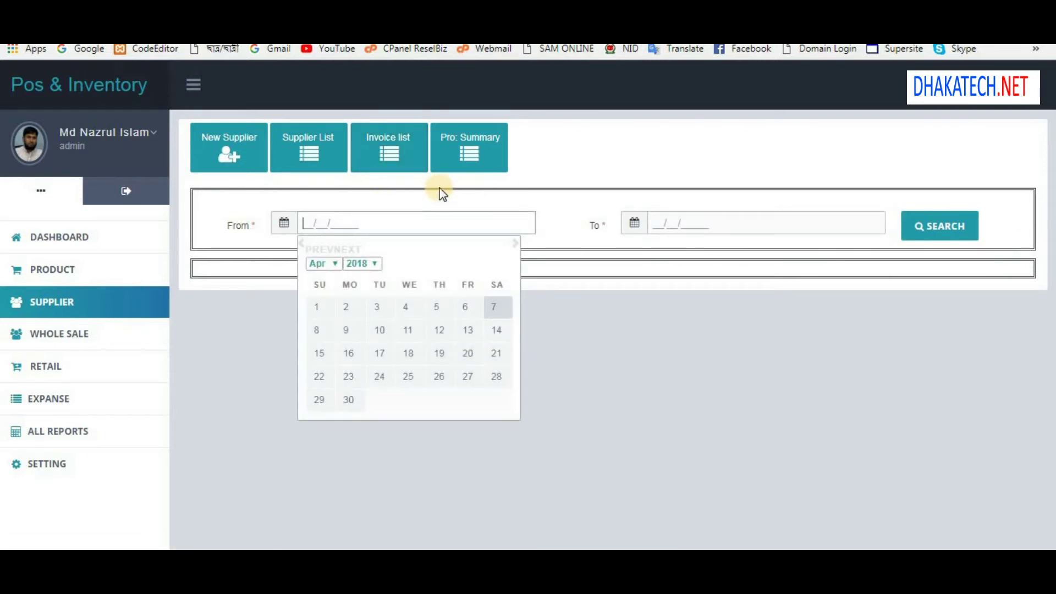
pyautogui.click(481, 151)
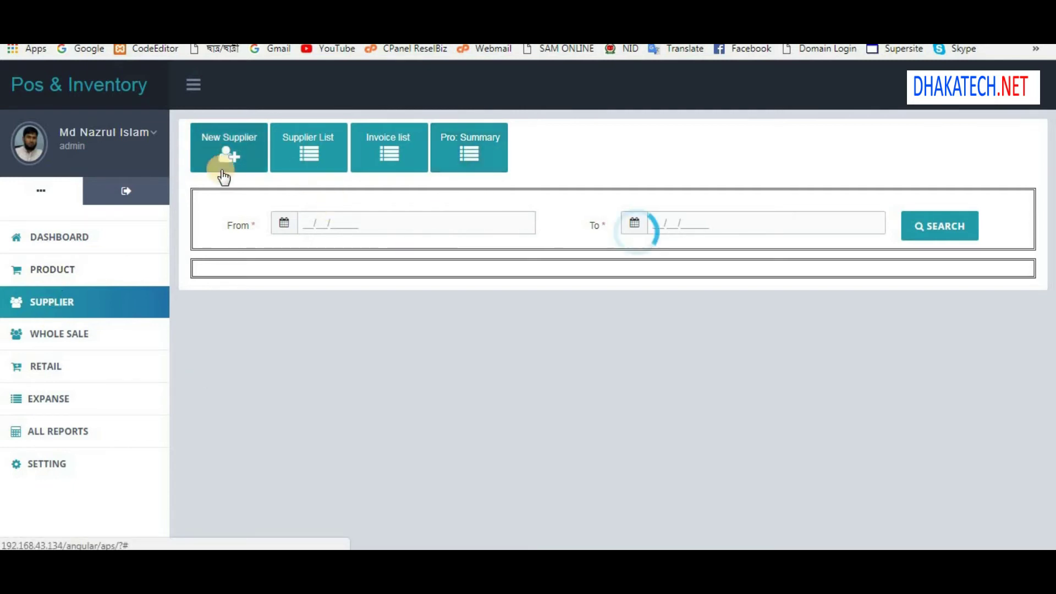
pyautogui.click(306, 158)
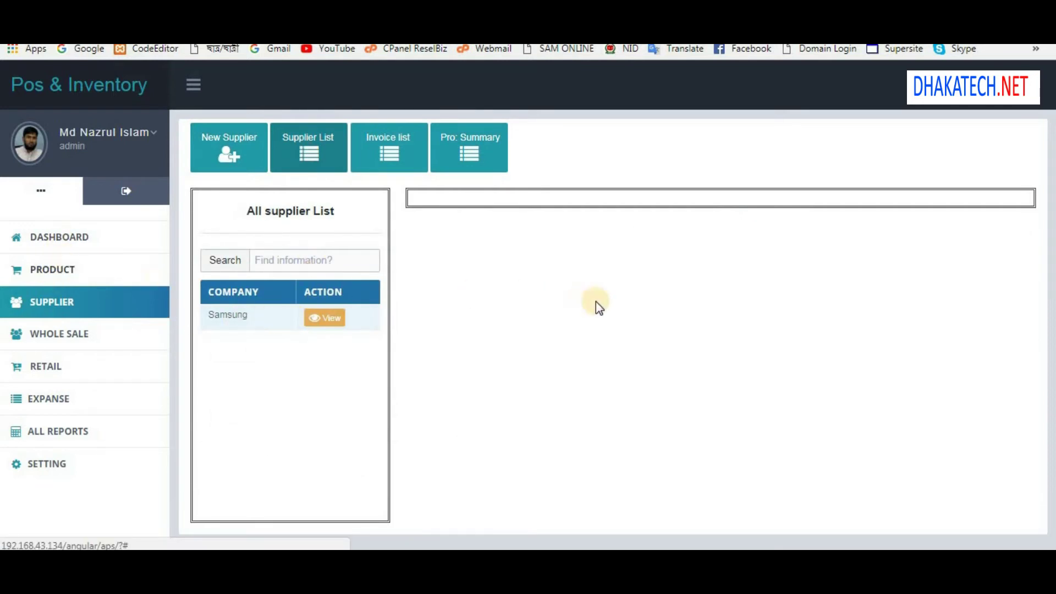
# Check the existing products in the All Product List, then return to the dashboard.
pyautogui.click(21, 273)
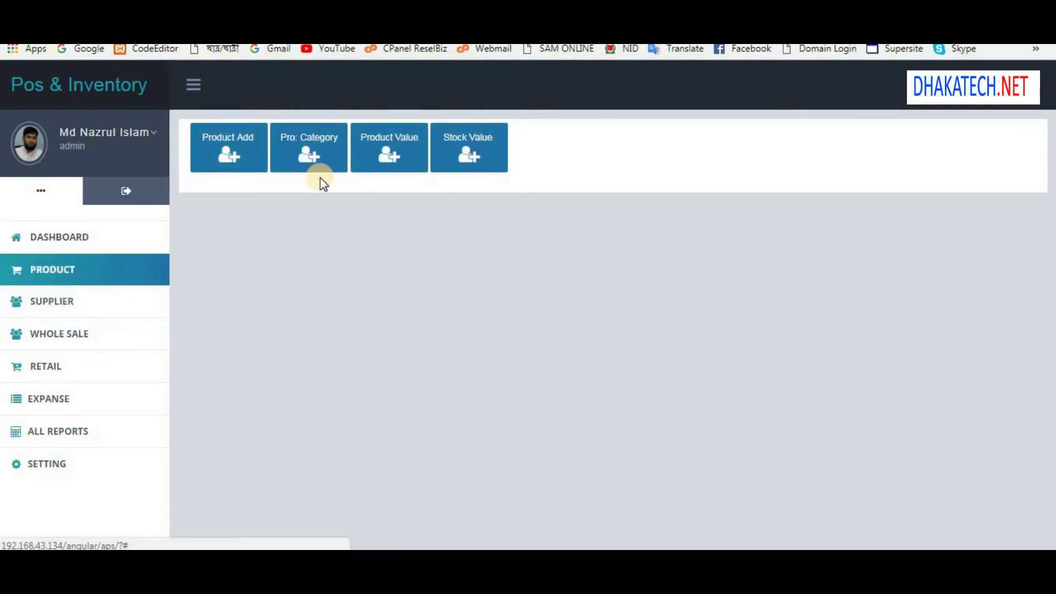
pyautogui.click(232, 147)
pyautogui.scroll(-5, 745, 394)
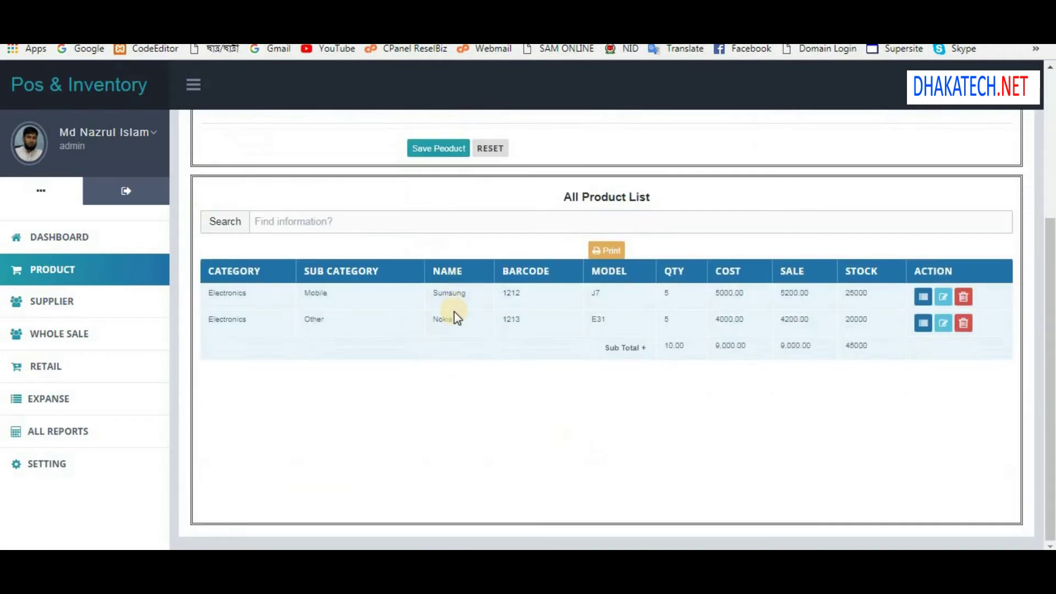
pyautogui.scroll(5, 718, 338)
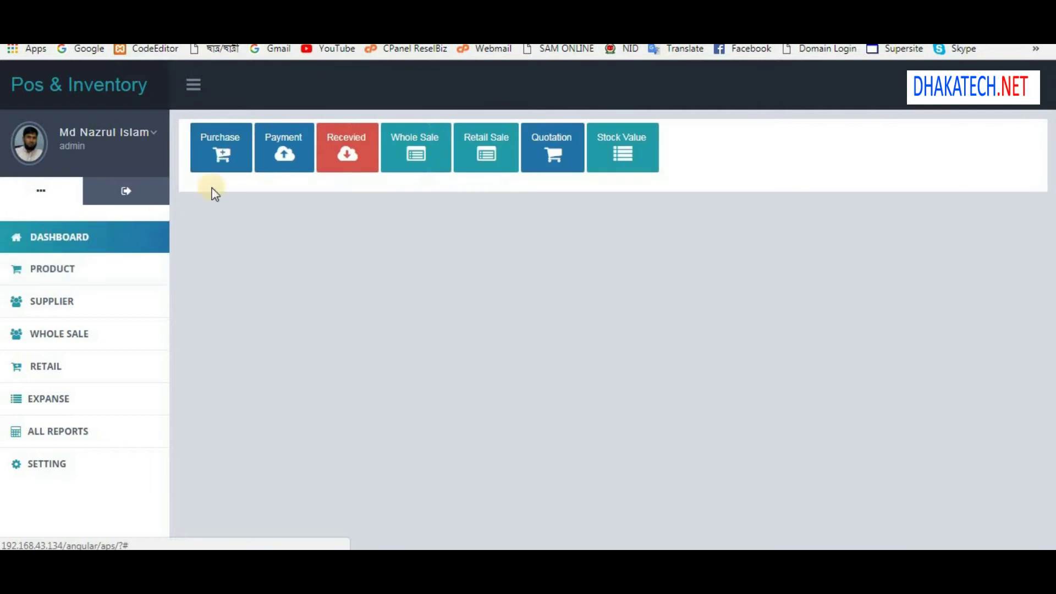
# Open the product purchase form from the dashboard and select the Sumsung J7 product.
pyautogui.click(221, 168)
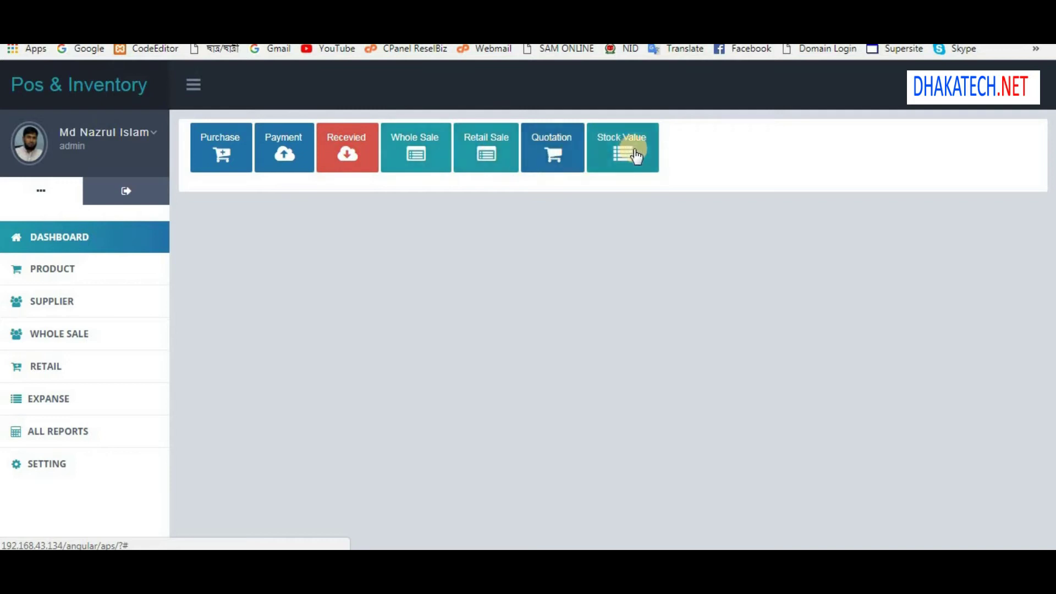
pyautogui.click(210, 154)
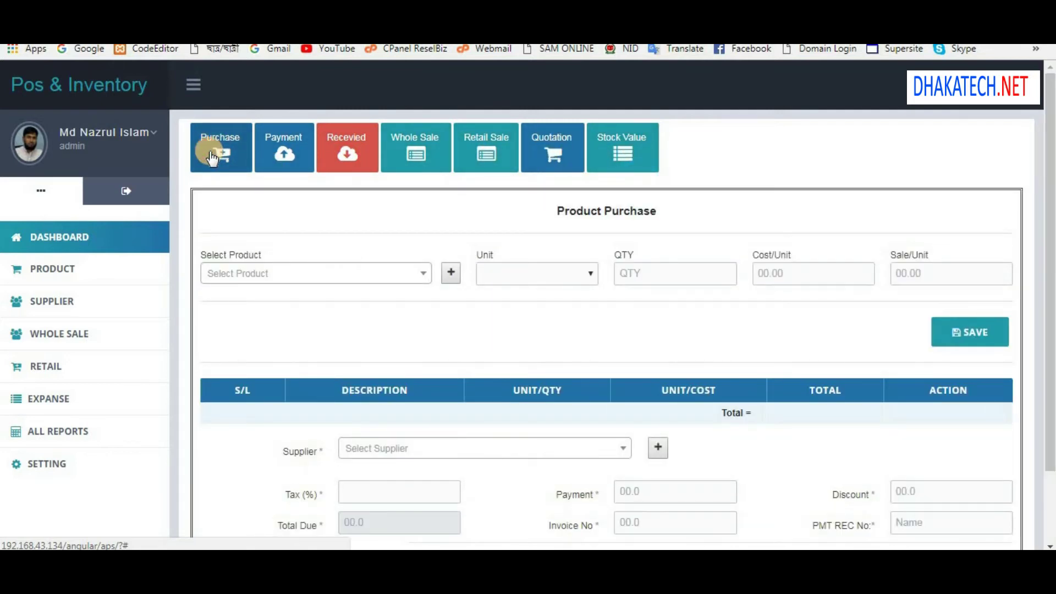
pyautogui.scroll(-2, 276, 278)
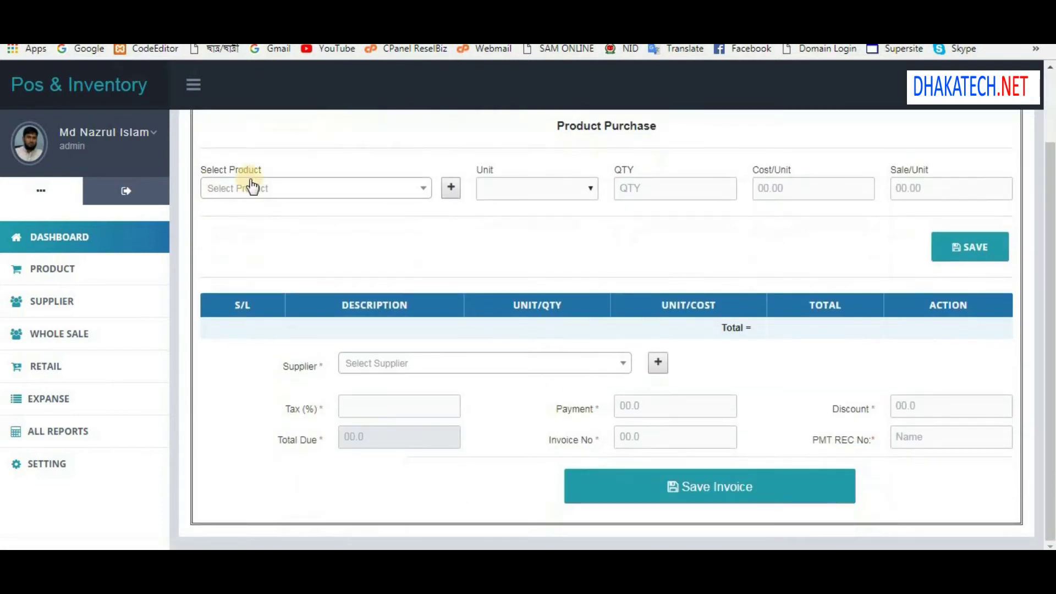
pyautogui.click(259, 187)
pyautogui.scroll(2, 342, 207)
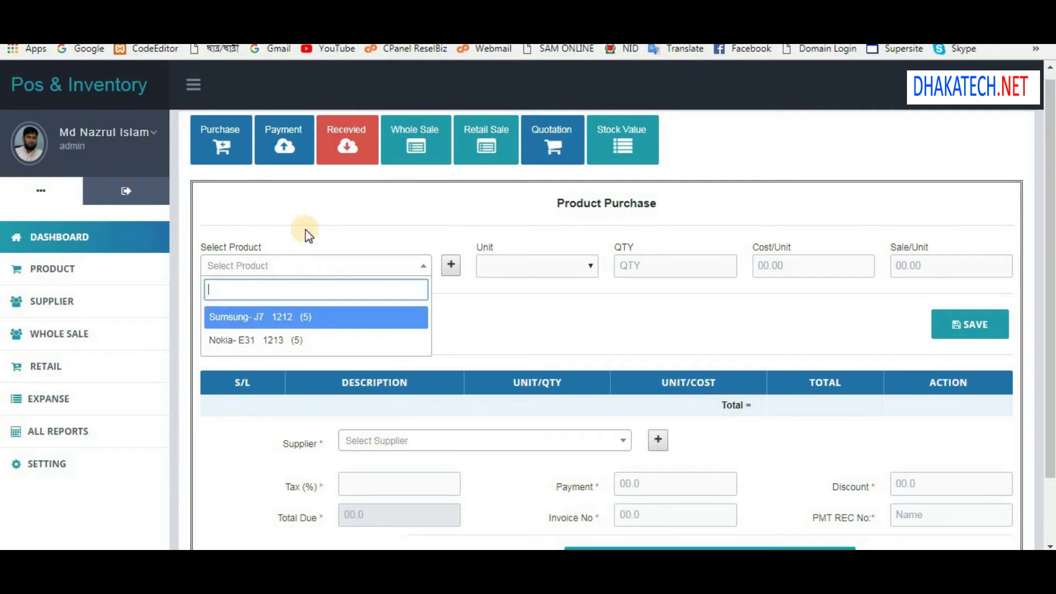
pyautogui.click(300, 325)
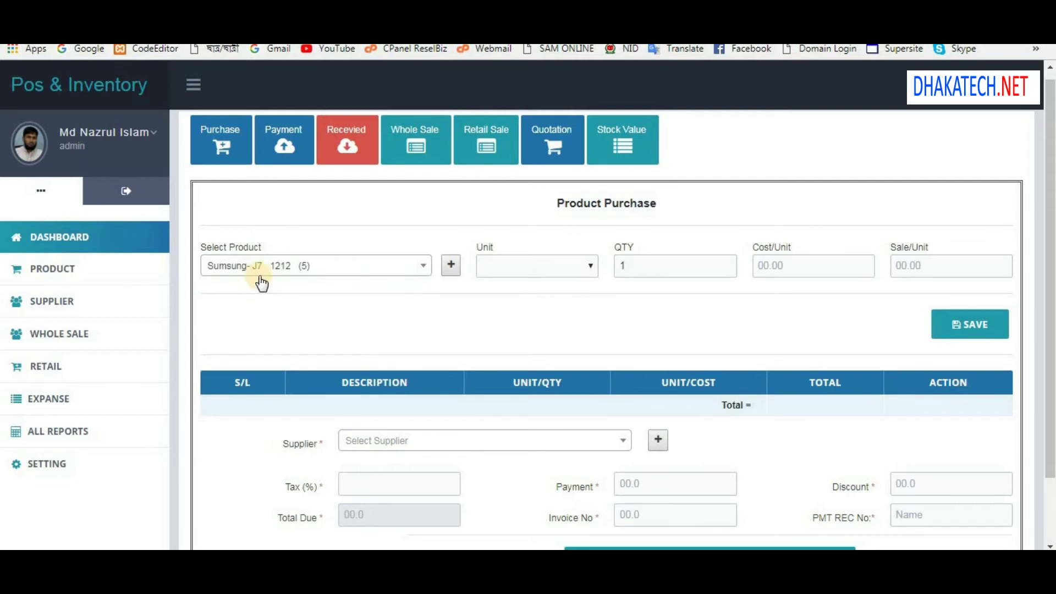
# Set the purchase unit to P and the quantity to 2 for the Sumsung J7.
pyautogui.click(541, 274)
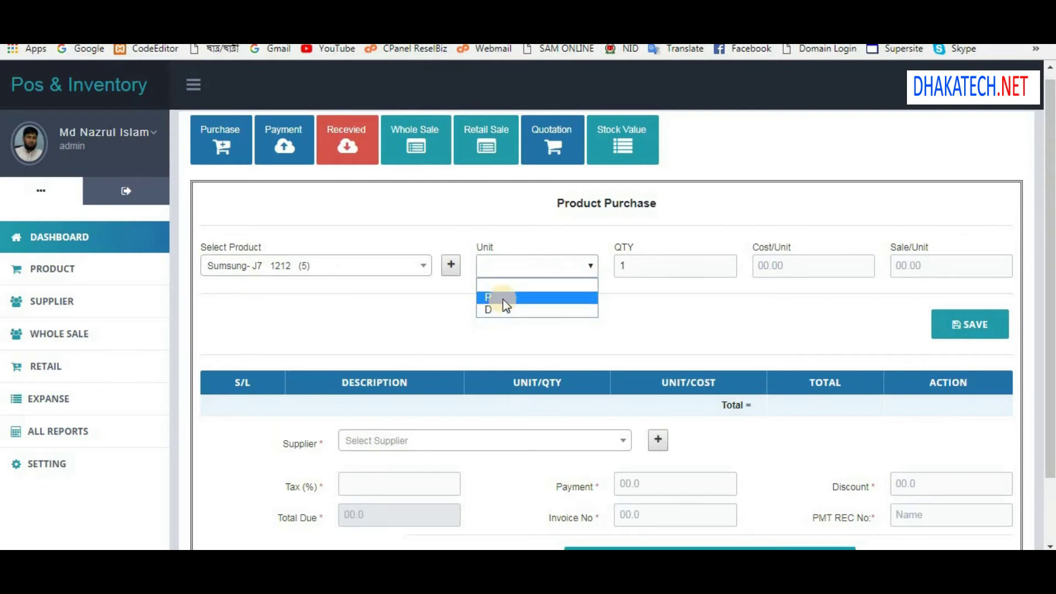
pyautogui.click(504, 276)
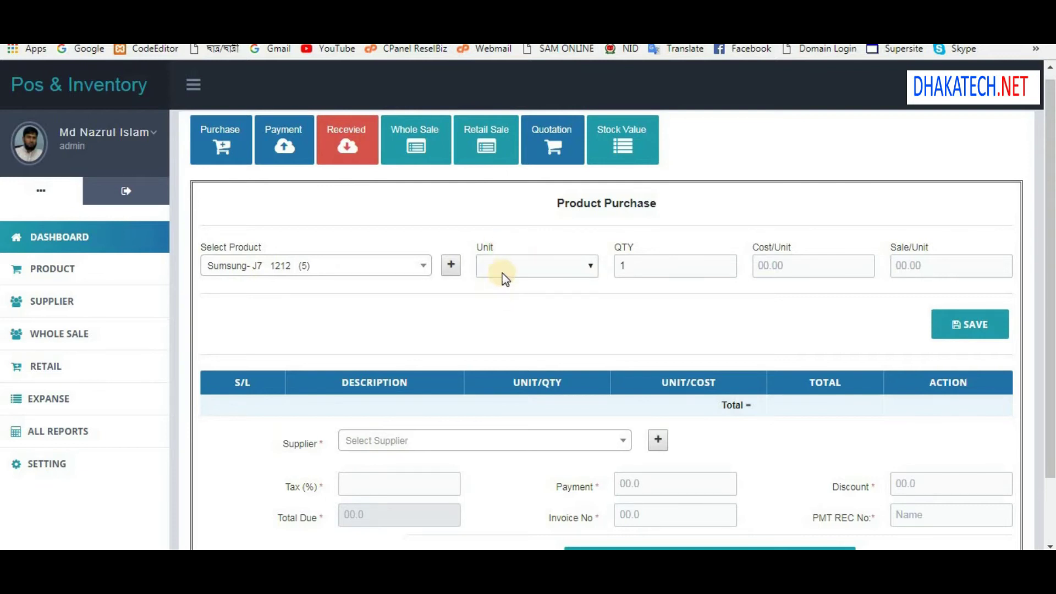
pyautogui.click(503, 275)
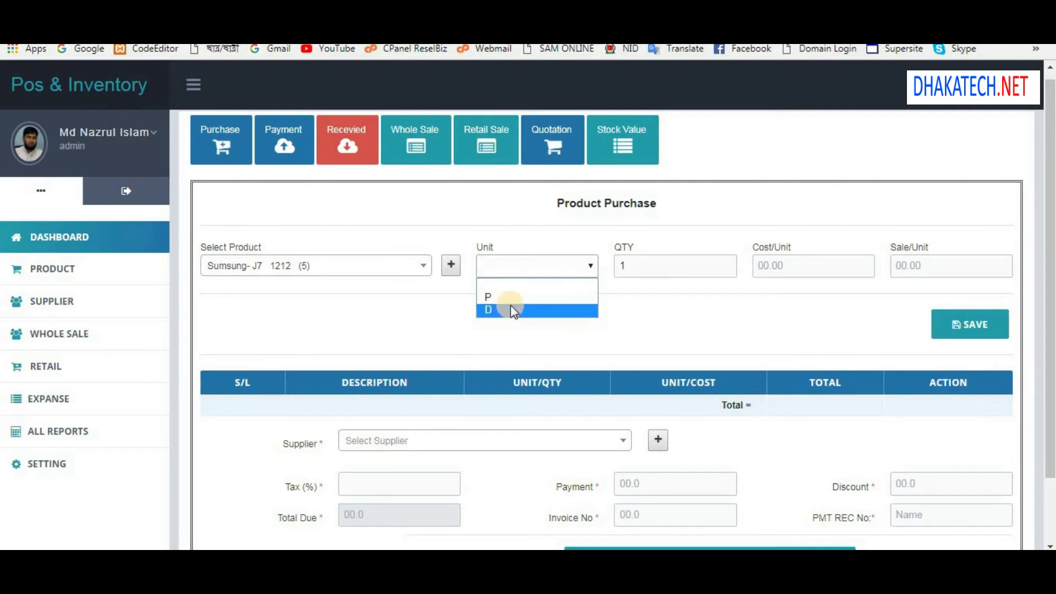
pyautogui.click(502, 299)
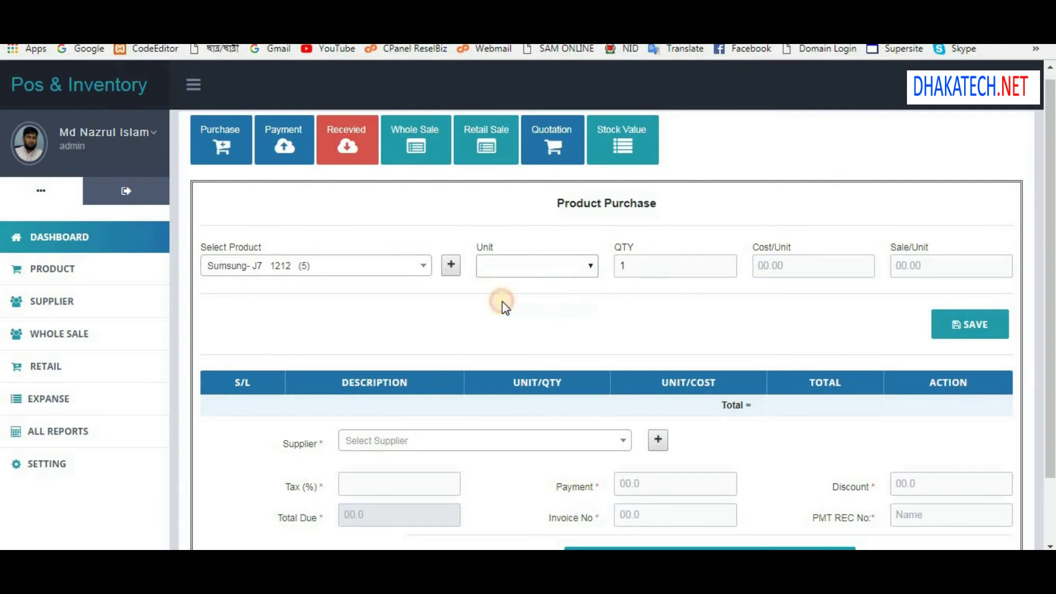
pyautogui.doubleClick(635, 265)
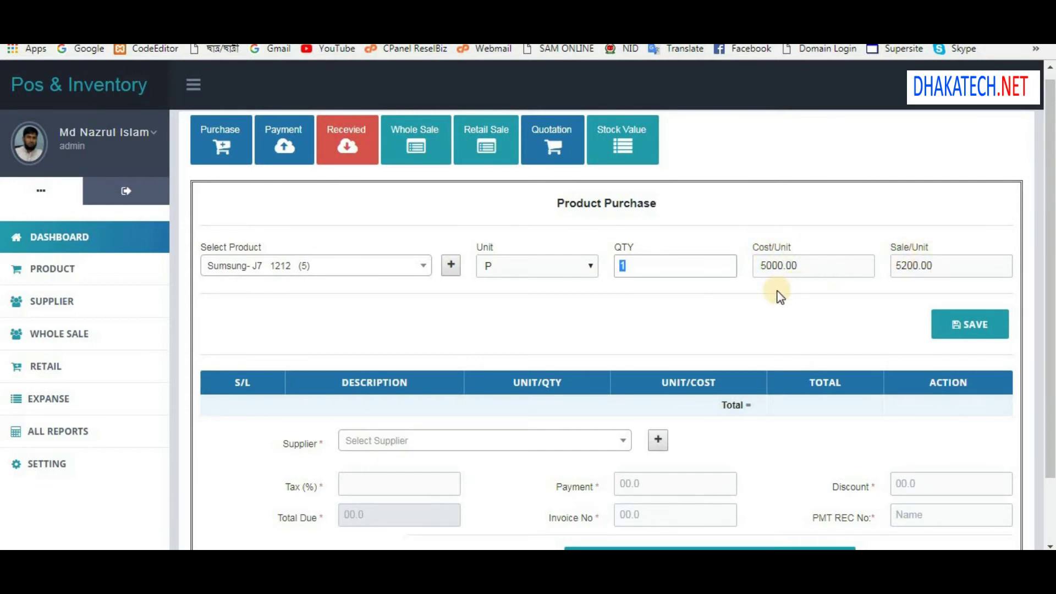
pyautogui.click(633, 266)
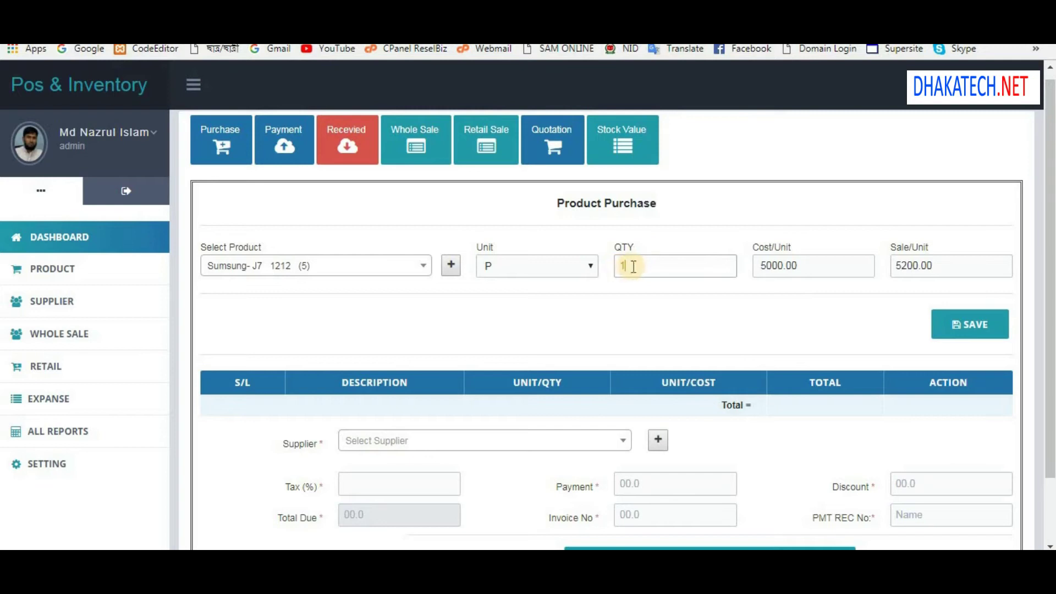
pyautogui.moveTo(633, 266); pyautogui.dragTo(578, 288)
pyautogui.write('2')
# Save the Sumsung J7 entry to the purchase item list with its existing cost and sale prices.
pyautogui.moveTo(799, 265); pyautogui.dragTo(742, 265)
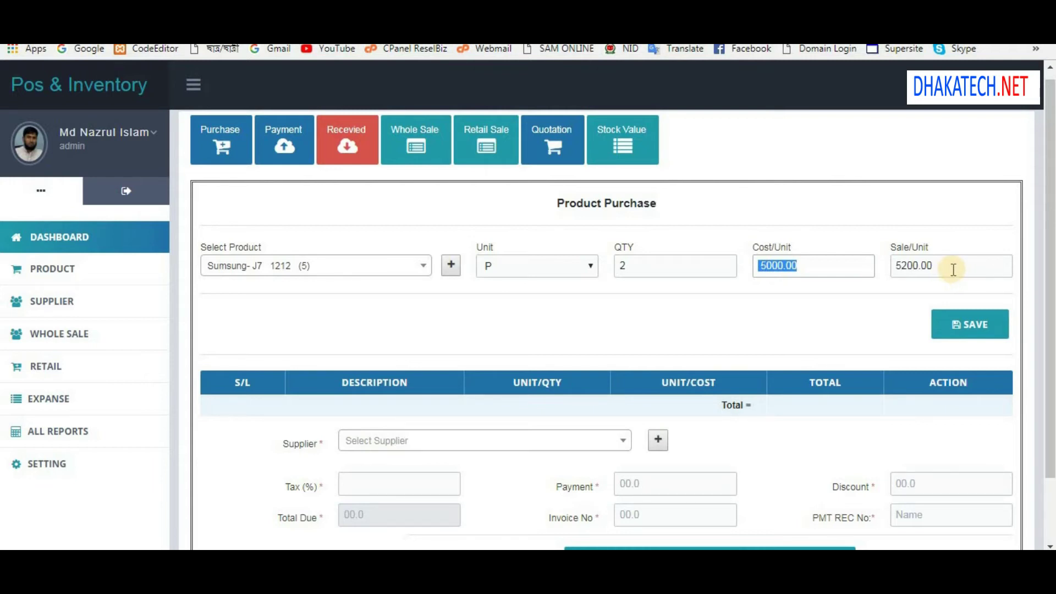
pyautogui.click(928, 259)
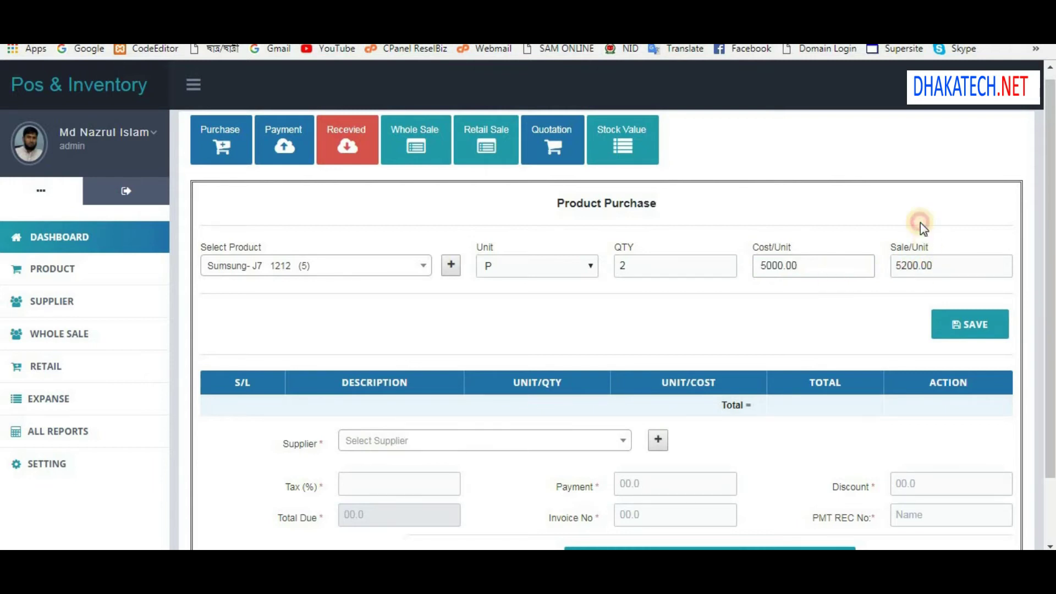
pyautogui.click(961, 331)
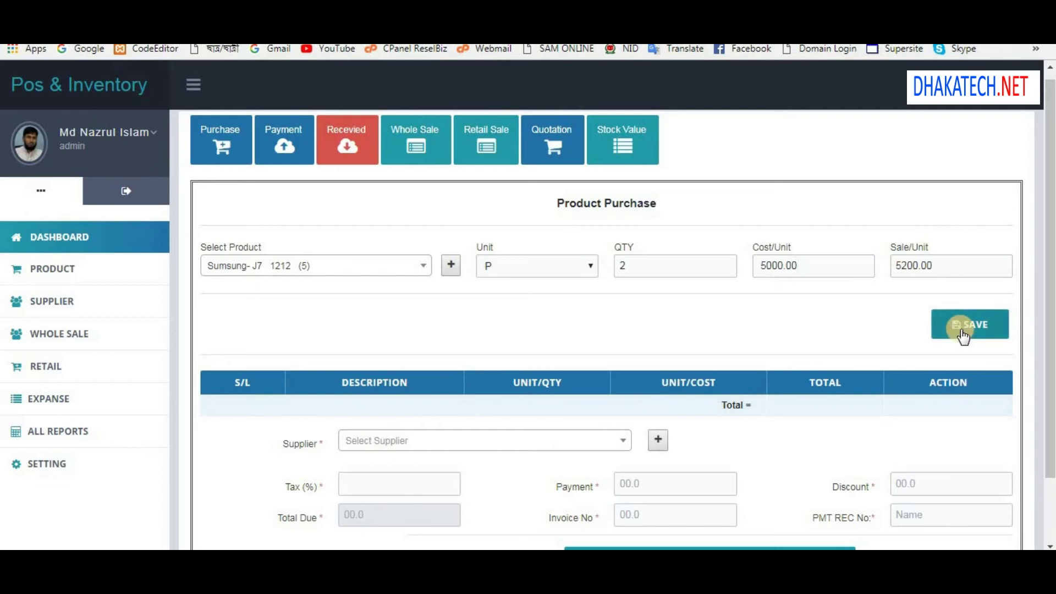
pyautogui.click(971, 327)
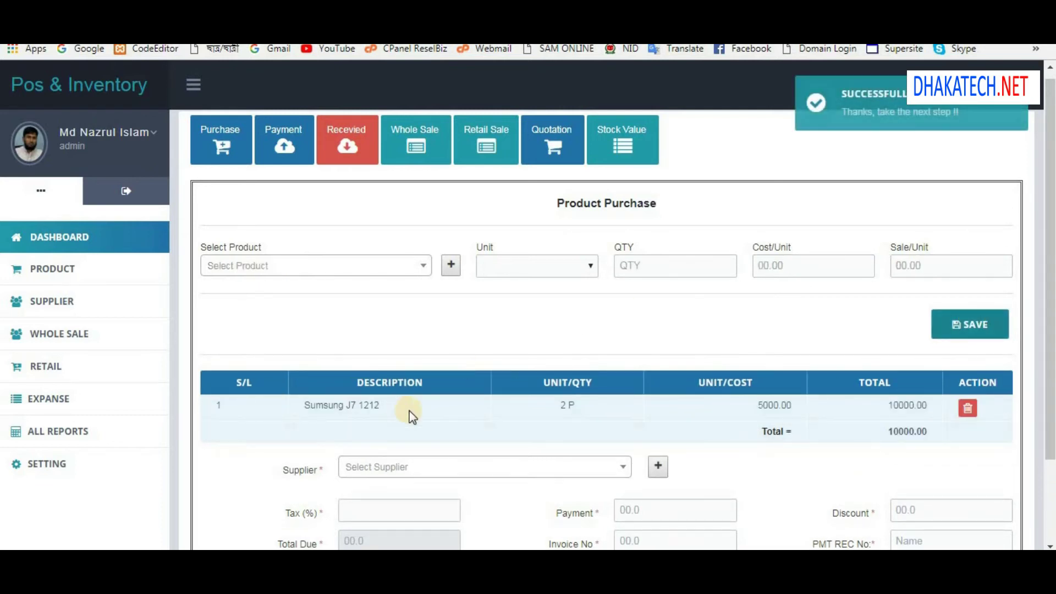
# Add the Nokia E31 to the purchase item list with unit P and a quantity of 3.
pyautogui.click(420, 269)
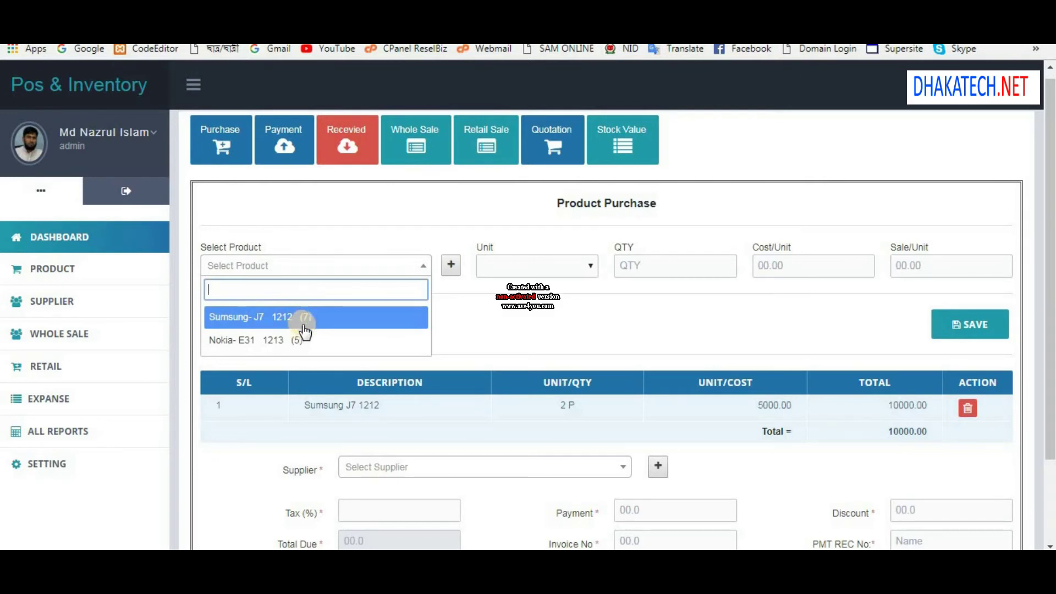
pyautogui.click(284, 342)
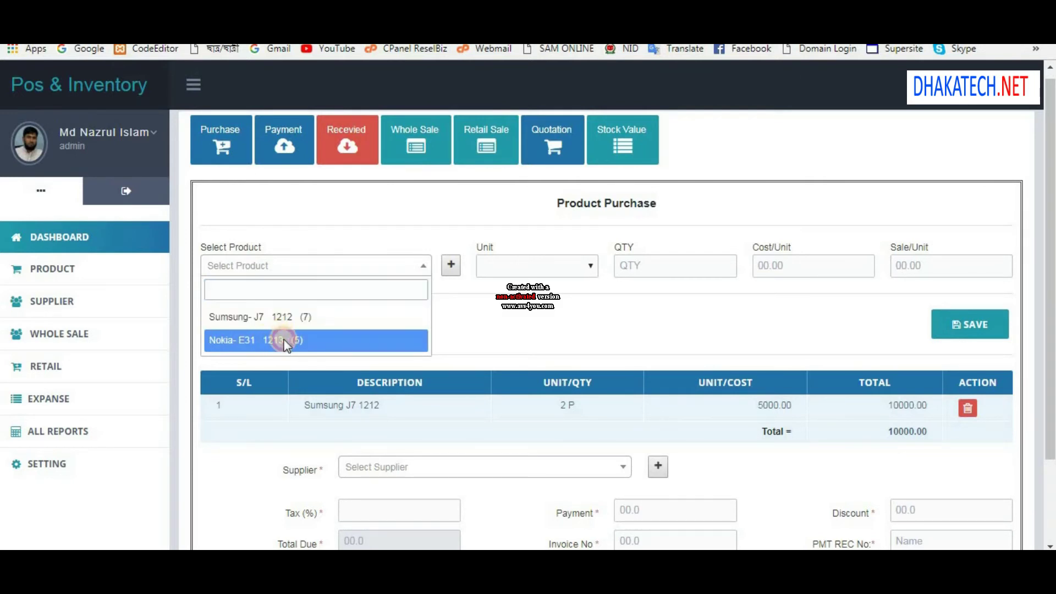
pyautogui.click(504, 267)
pyautogui.click(583, 277)
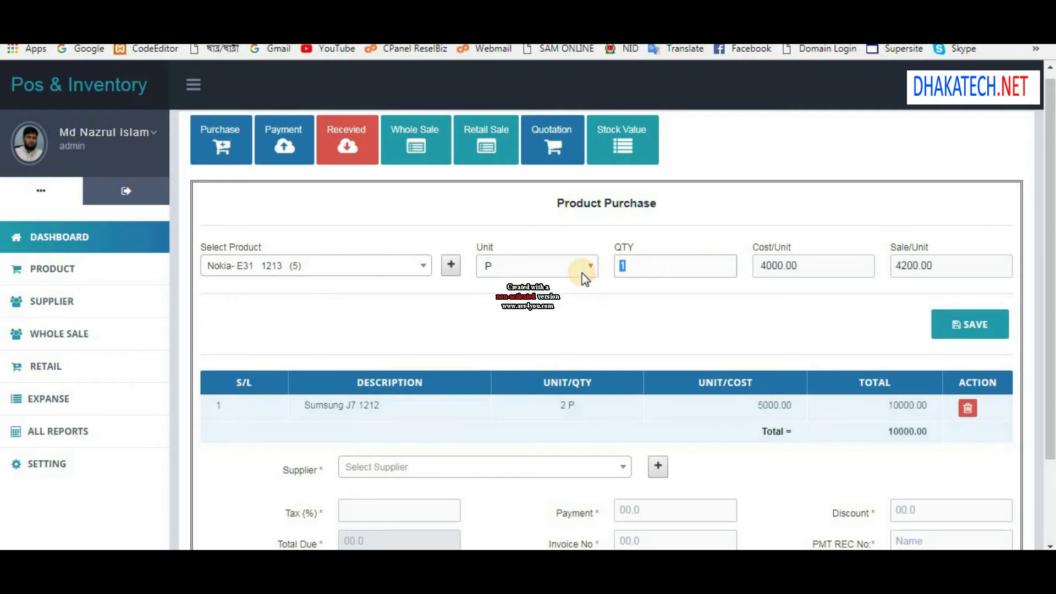
pyautogui.write('3')
pyautogui.press('Tab')
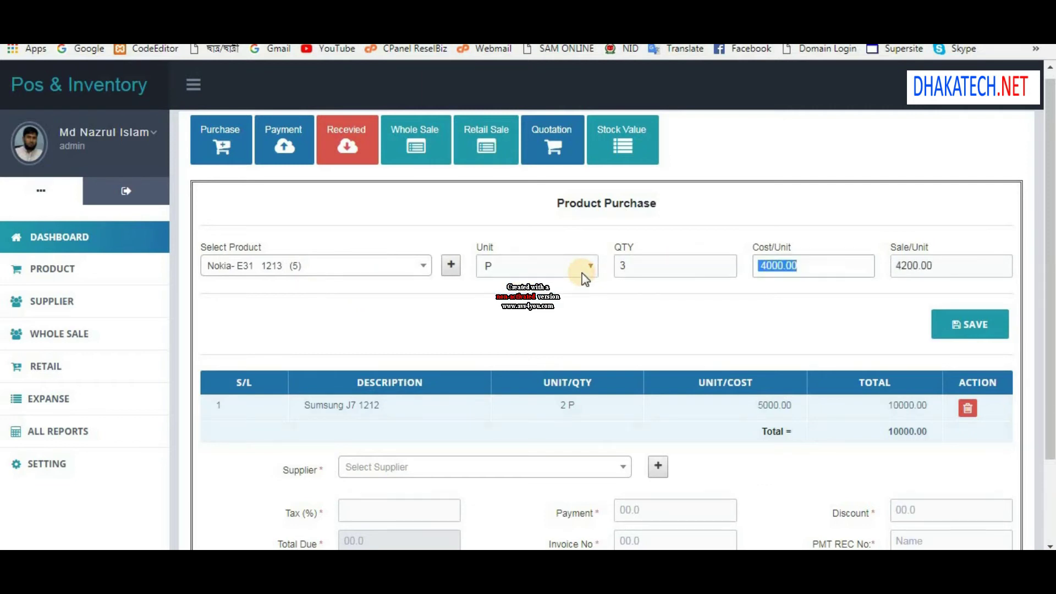
pyautogui.press('Tab')
pyautogui.press('Tab')
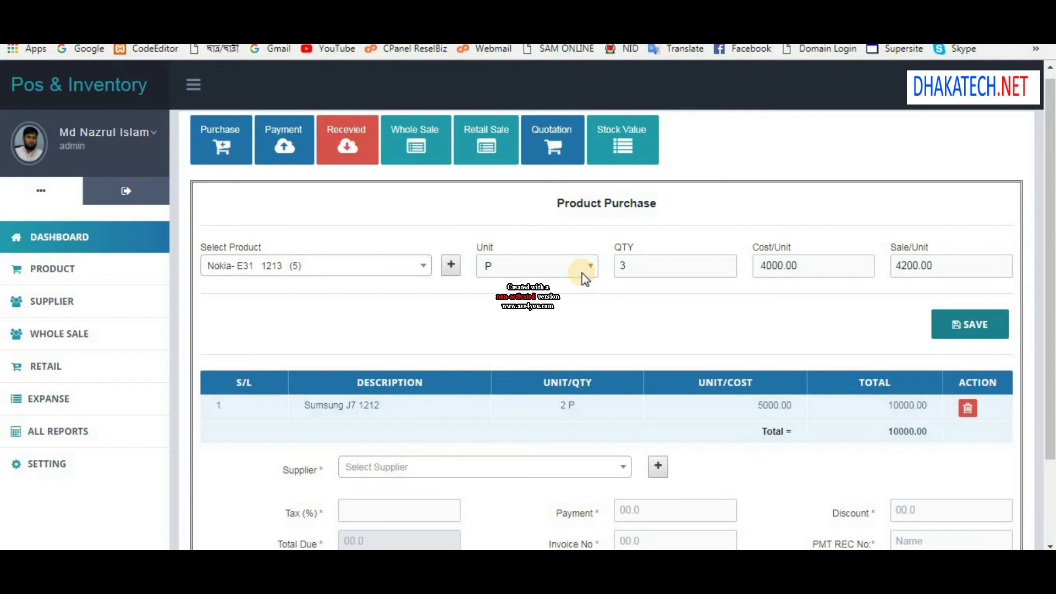
pyautogui.press('Return')
# Choose Samsung as the purchase's supplier and set tax to 0, payment to 10000 and discount to 0.
pyautogui.scroll(-3, 596, 365)
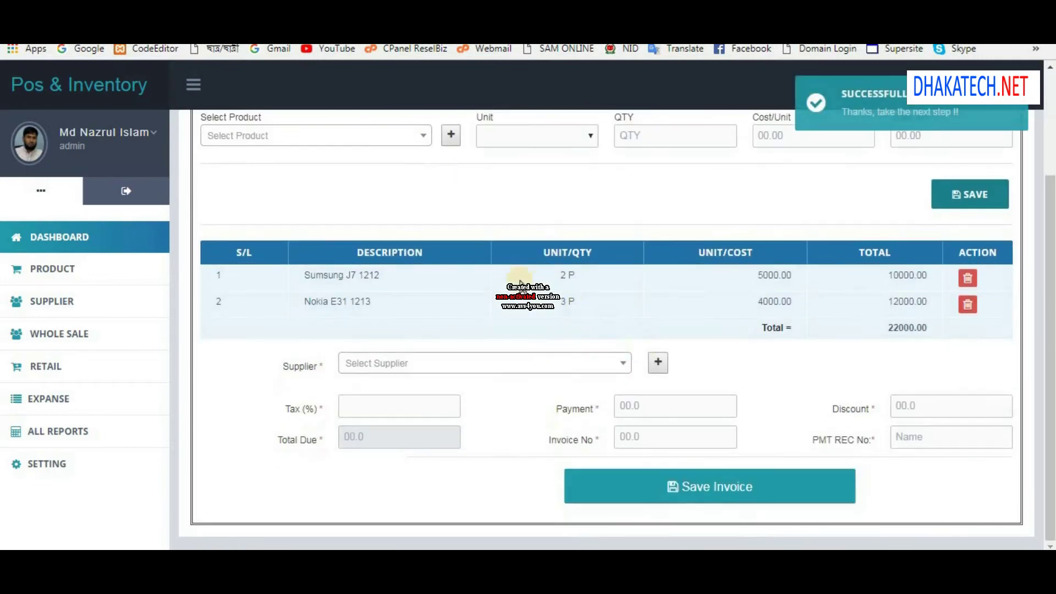
pyautogui.click(479, 367)
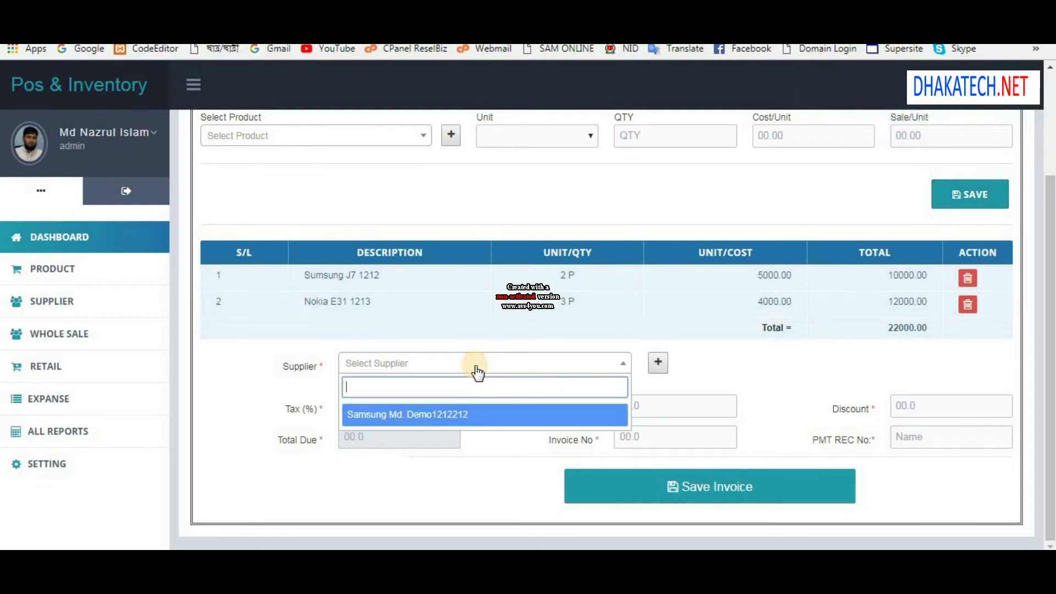
pyautogui.click(387, 416)
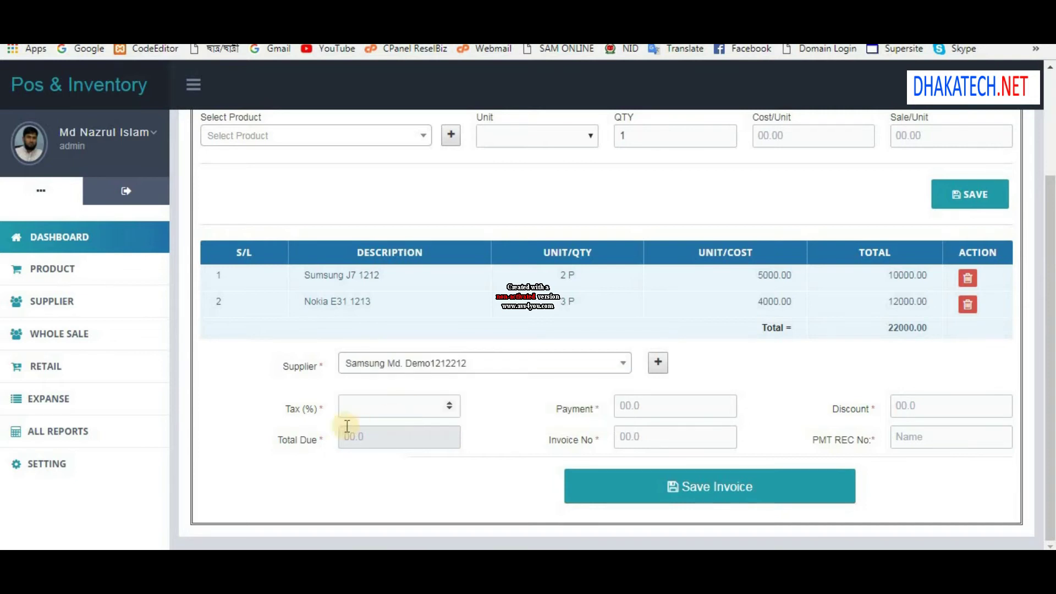
pyautogui.click(403, 405)
pyautogui.write('0')
pyautogui.press('Tab')
pyautogui.write('10000')
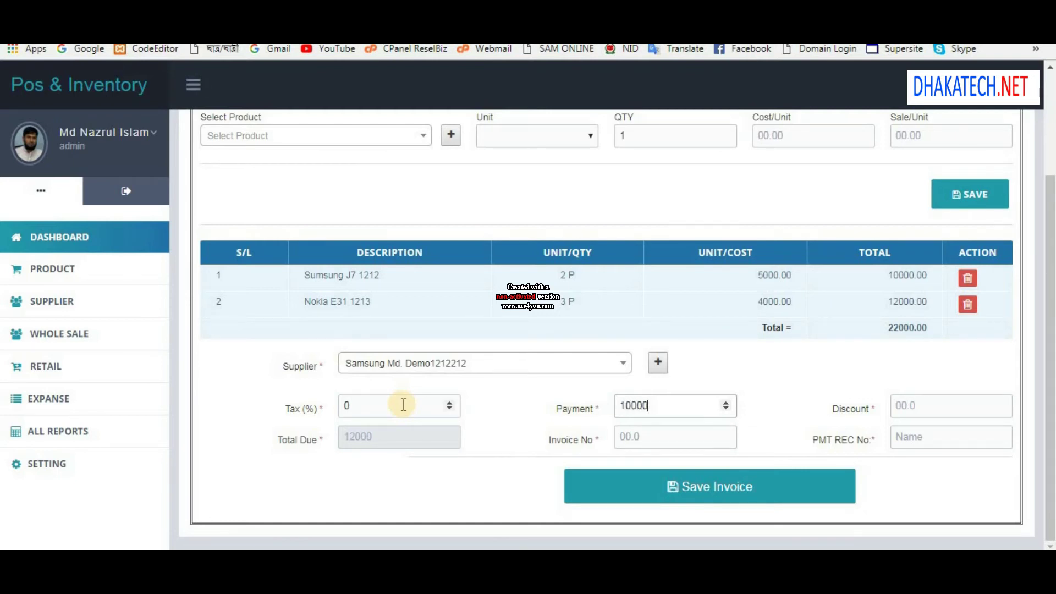
pyautogui.press('Tab')
pyautogui.write('0')
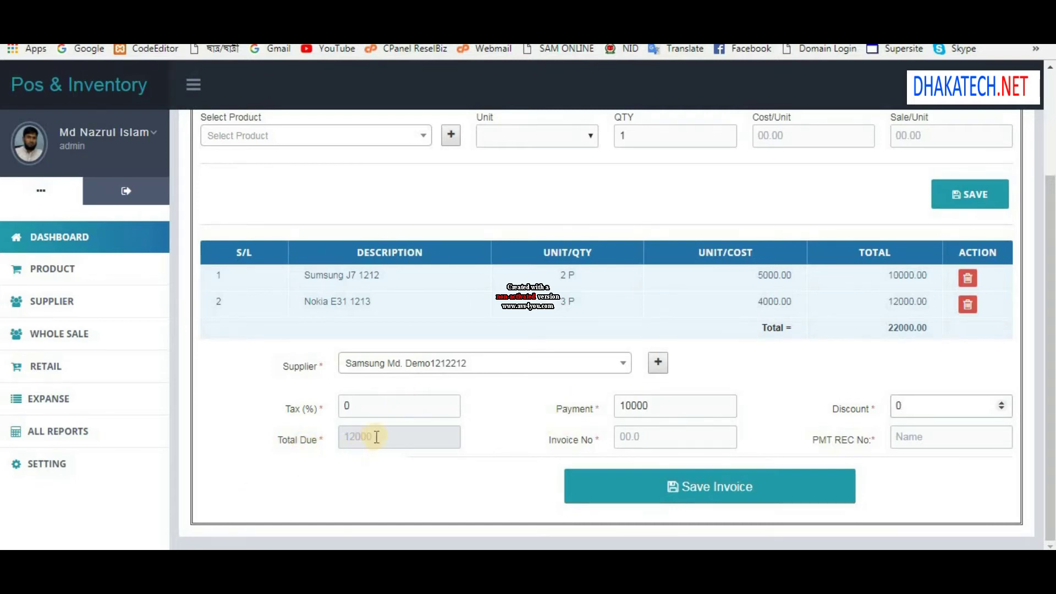
# Enter the invoice number and the payment receiver's name, save the purchase invoice, and look over its preview.
pyautogui.click(627, 435)
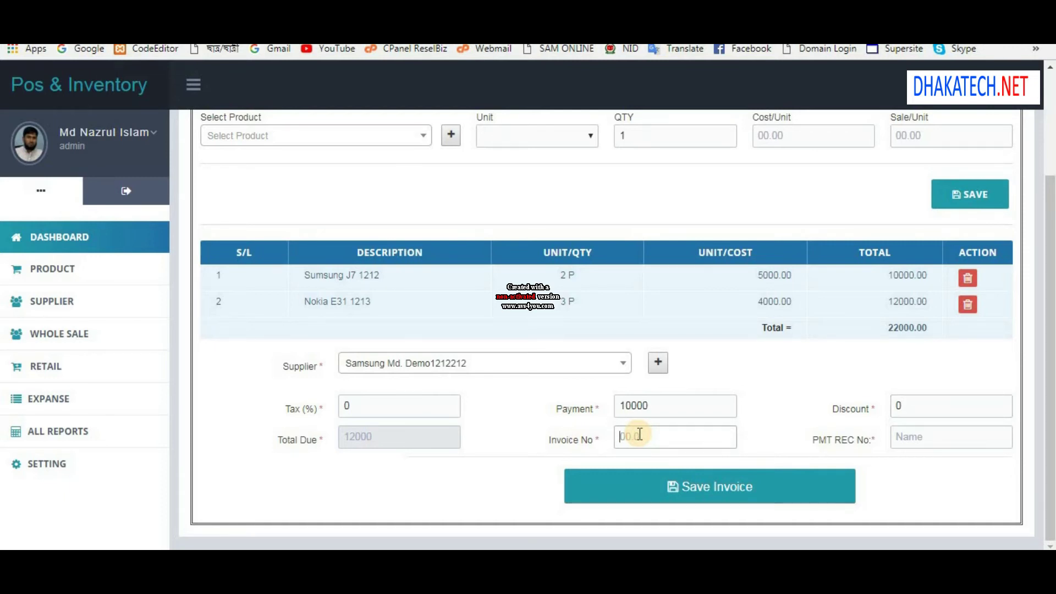
pyautogui.write('1212121')
pyautogui.press('Tab')
pyautogui.write('Md.')
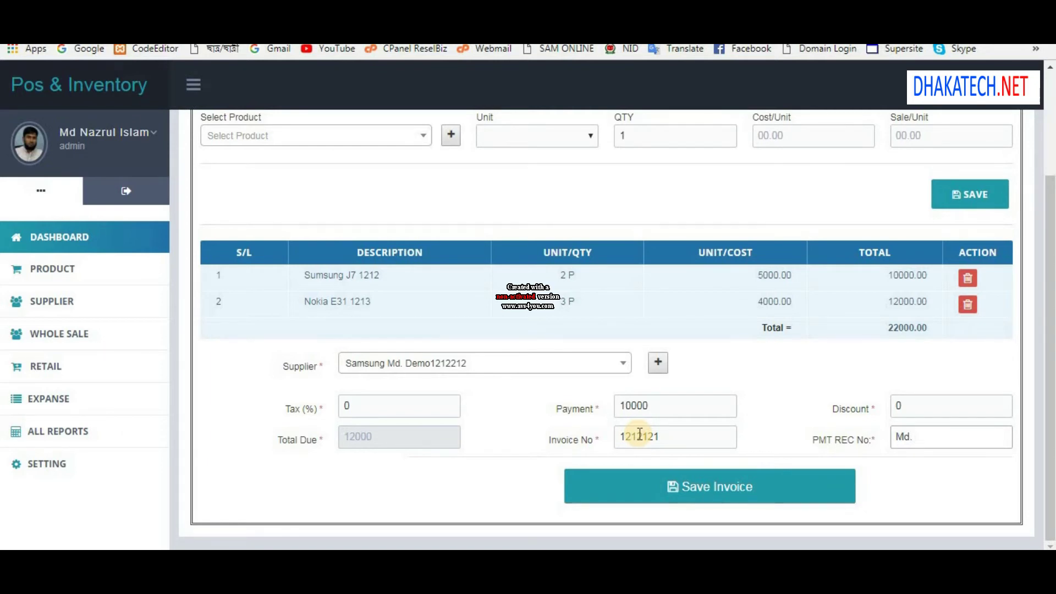
pyautogui.press('BackSpace')
pyautogui.press('BackSpace')
pyautogui.press('BackSpace')
pyautogui.press('BackSpace')
pyautogui.write('Kamla')
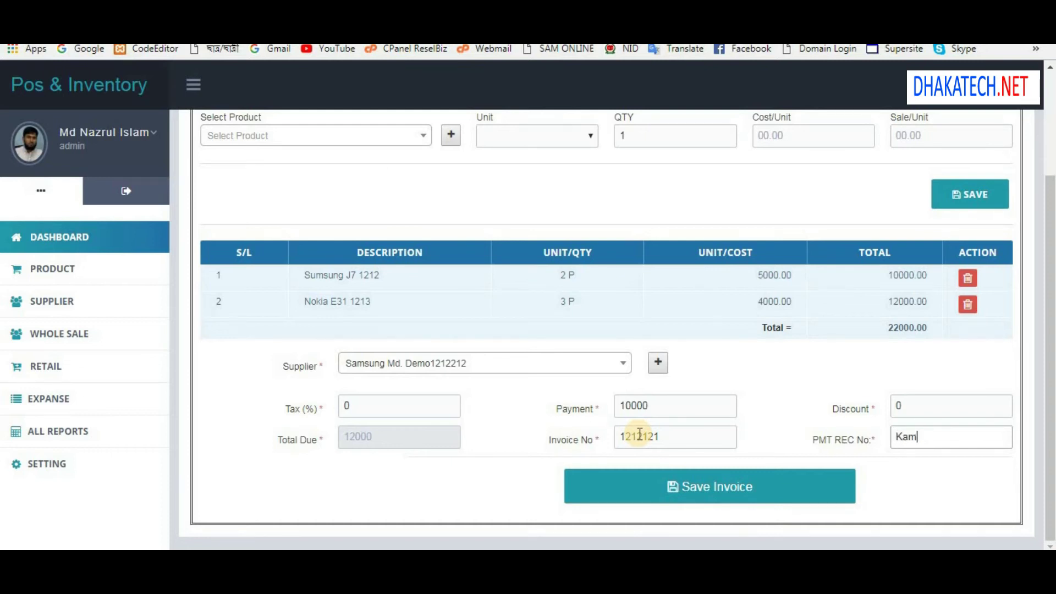
pyautogui.press('BackSpace')
pyautogui.press('BackSpace')
pyautogui.write('al')
pyautogui.press('Tab')
pyautogui.press('Return')
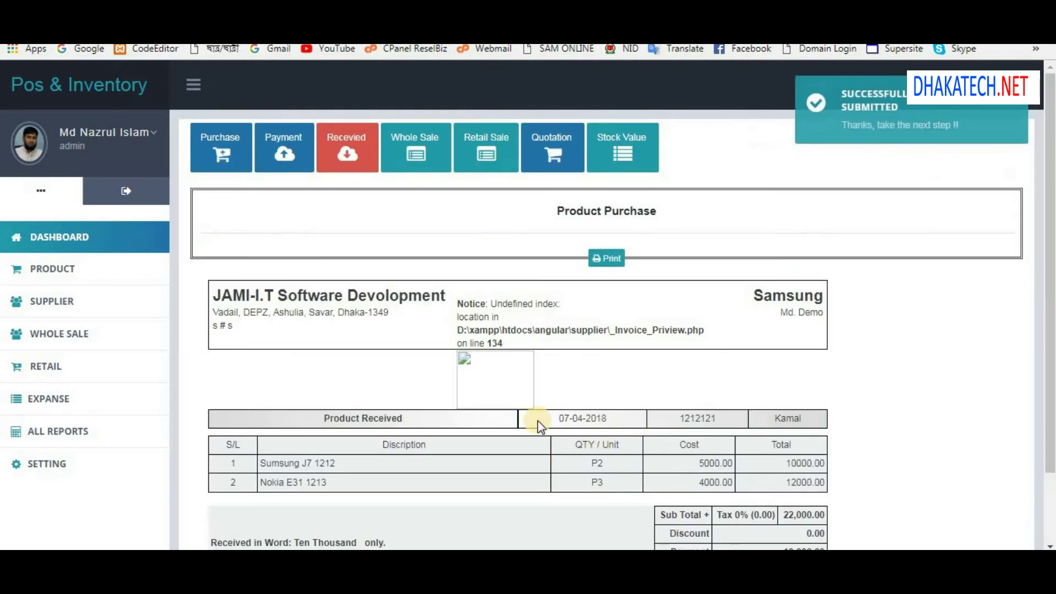
pyautogui.scroll(-2, 537, 422)
pyautogui.scroll(2, 543, 410)
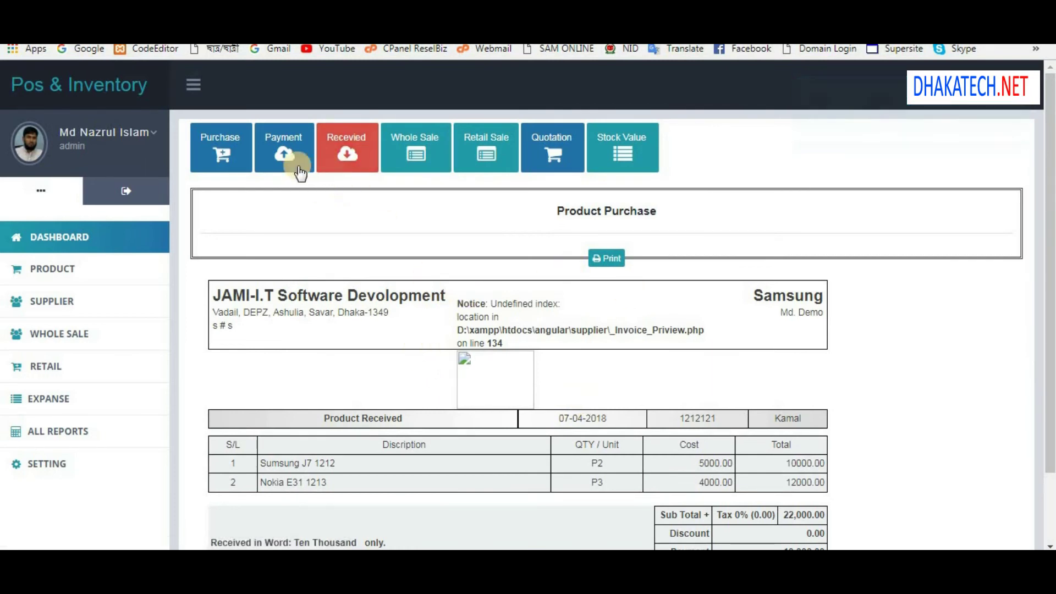
pyautogui.click(233, 165)
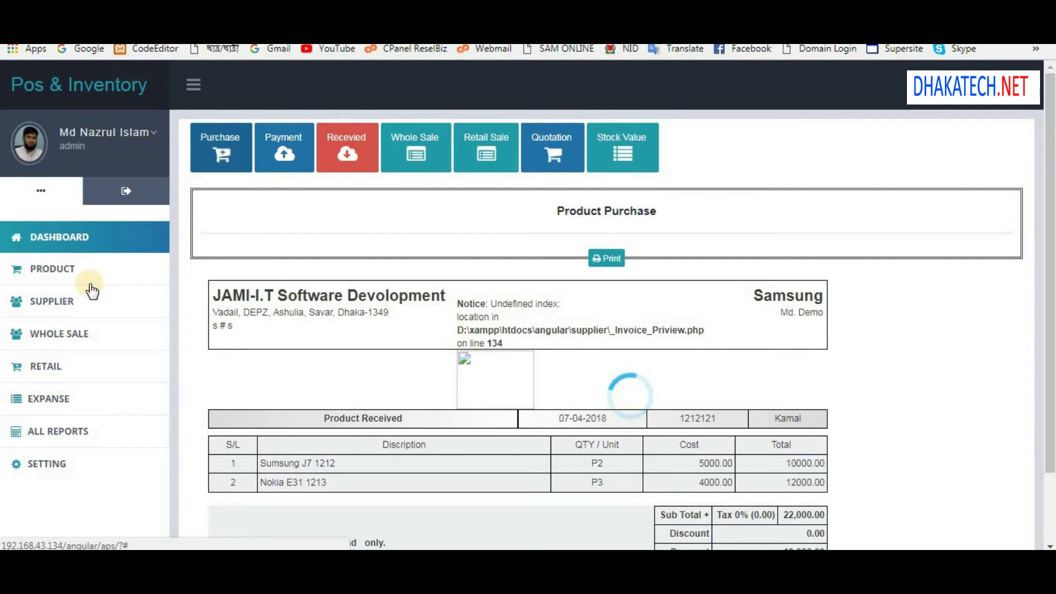
pyautogui.click(82, 304)
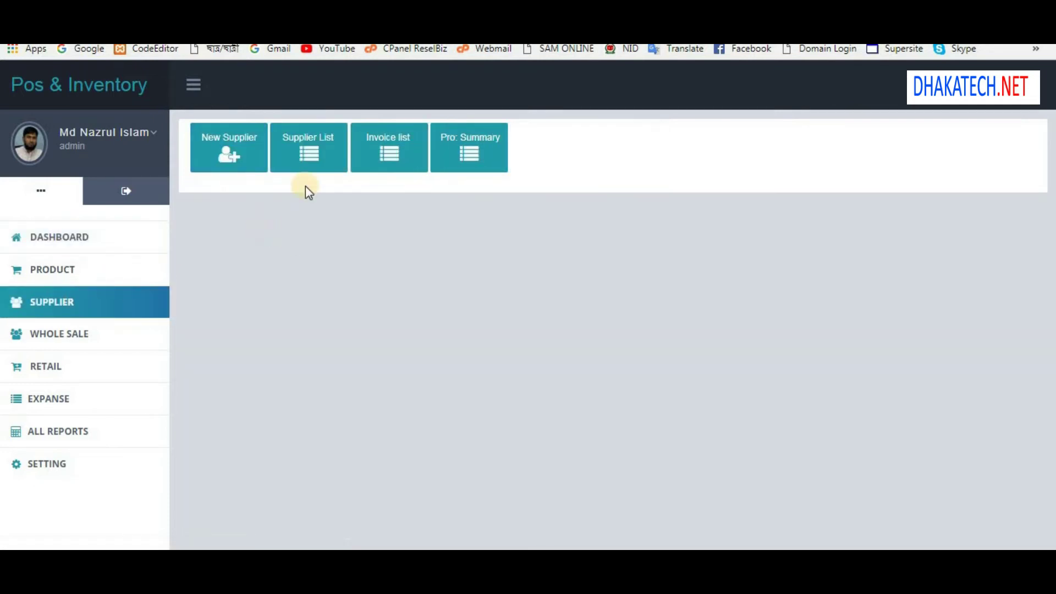
pyautogui.click(66, 236)
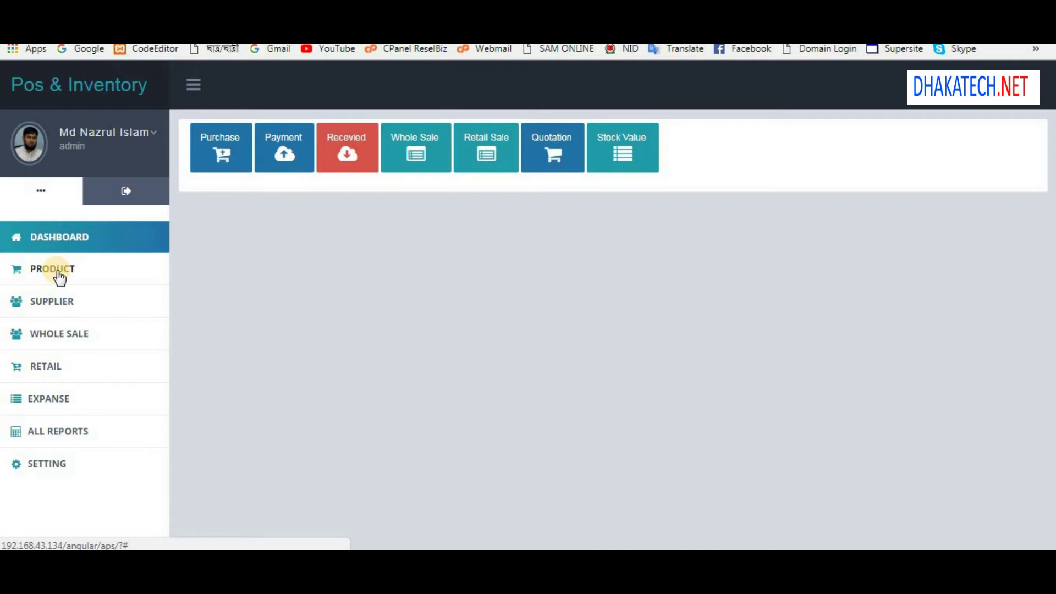
pyautogui.click(87, 269)
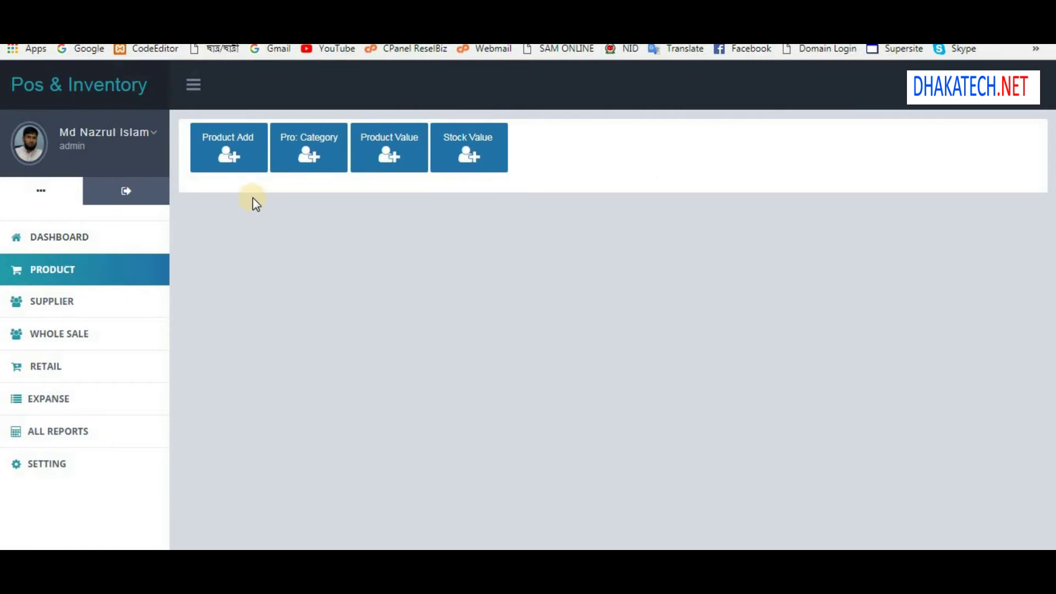
pyautogui.click(137, 237)
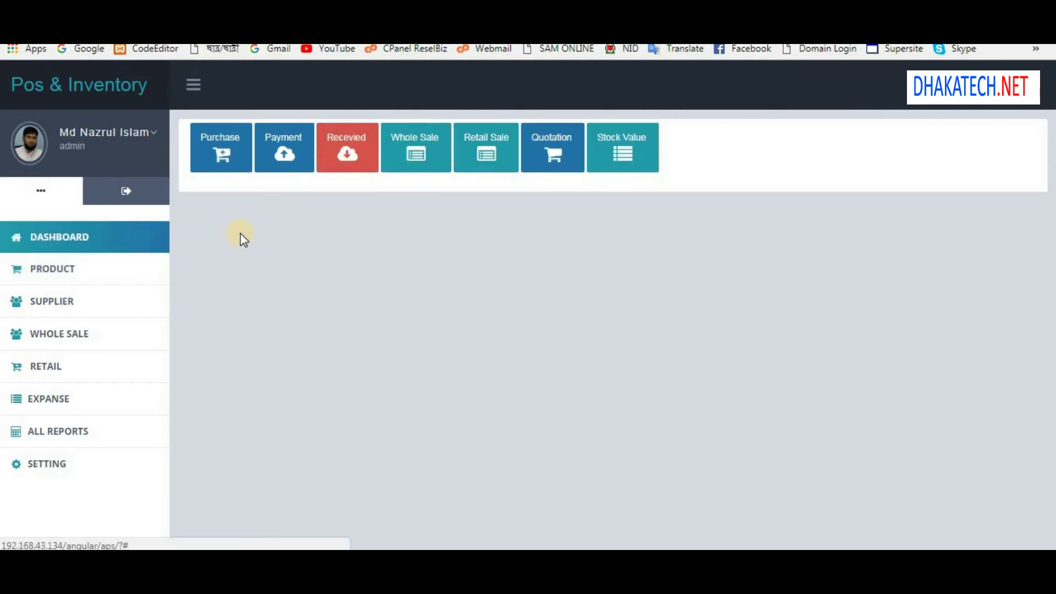
# Open the supplier payment form and select the Samsung supplier to check its outstanding due.
pyautogui.click(283, 159)
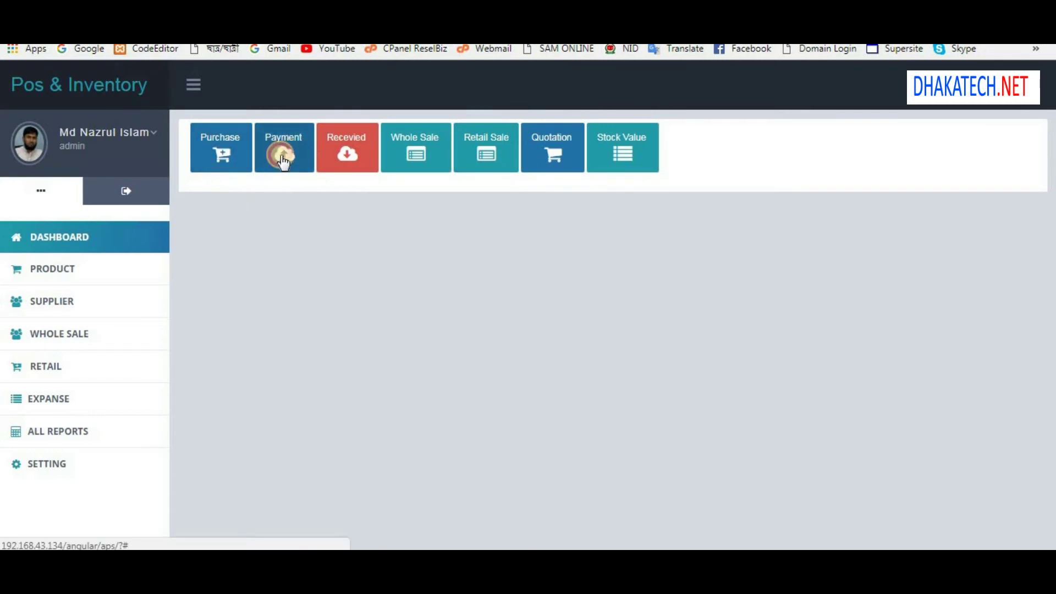
pyautogui.click(360, 260)
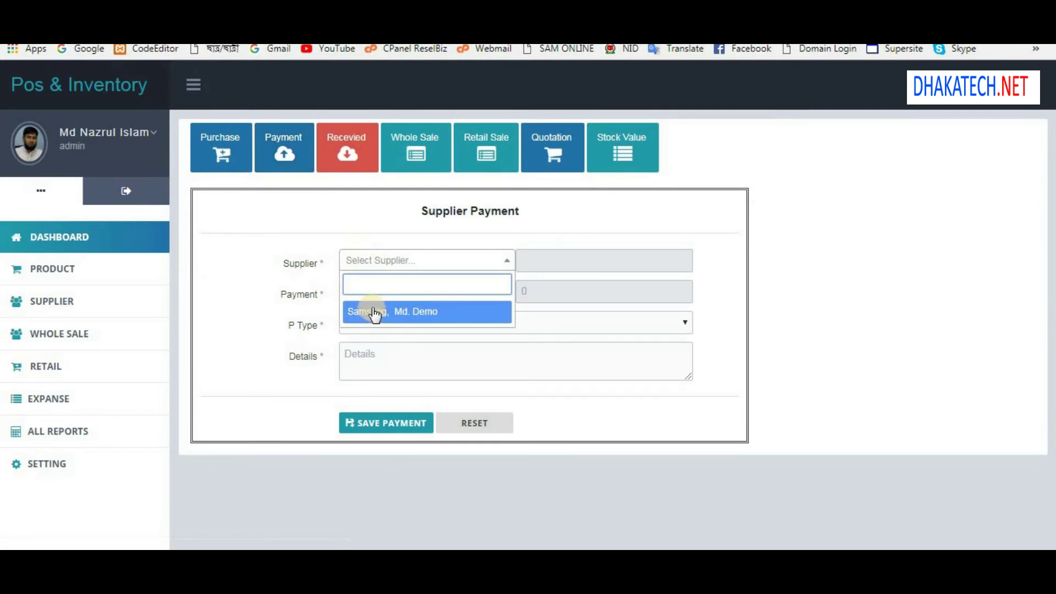
pyautogui.click(439, 318)
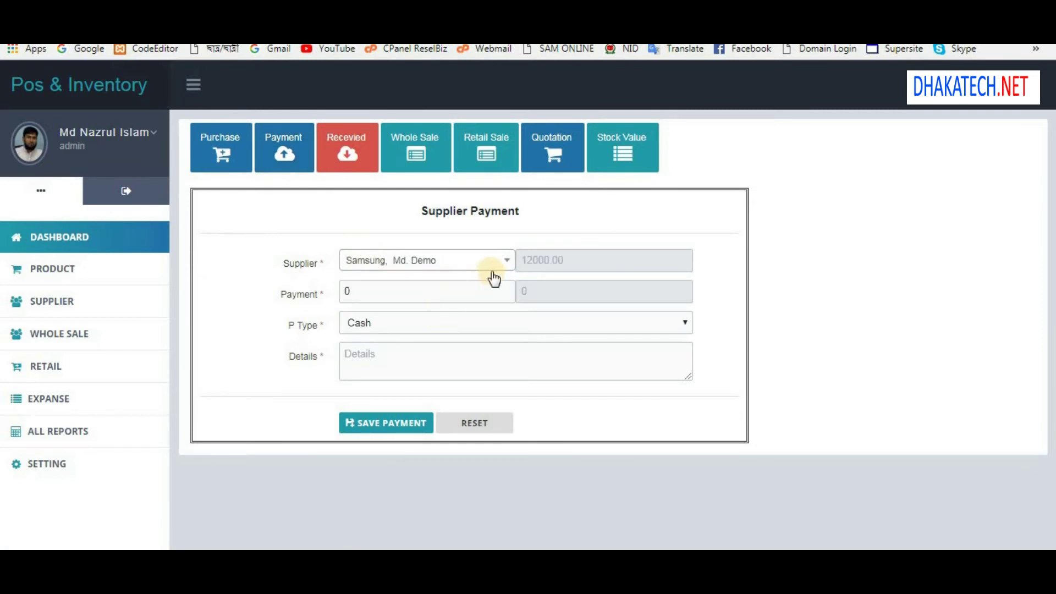
pyautogui.moveTo(526, 262); pyautogui.dragTo(569, 260)
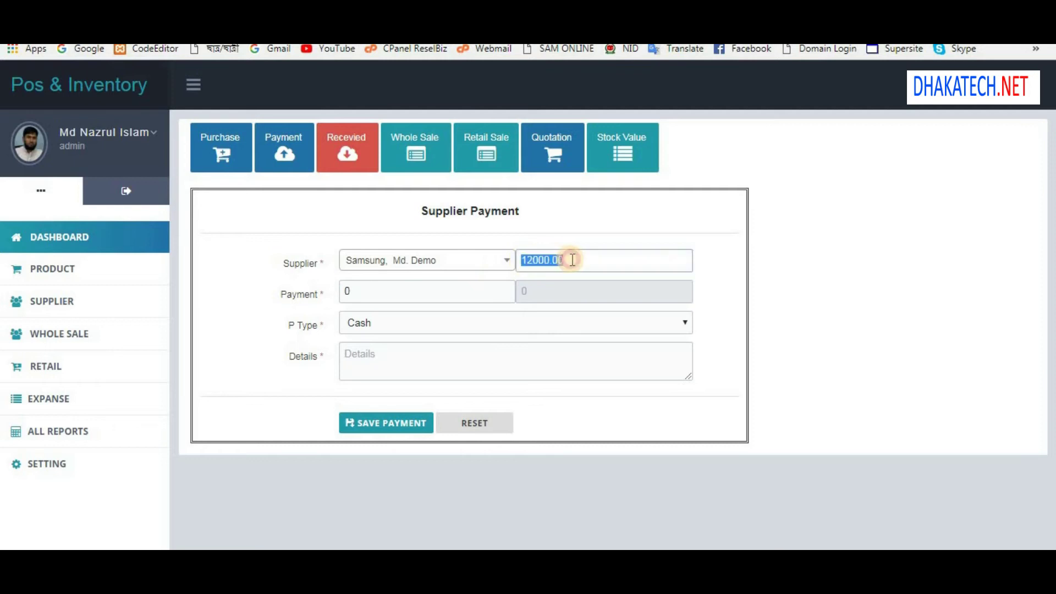
pyautogui.click(542, 266)
# Set the supplier payment to 5000 with Cash as the payment type.
pyautogui.moveTo(407, 292); pyautogui.dragTo(309, 306)
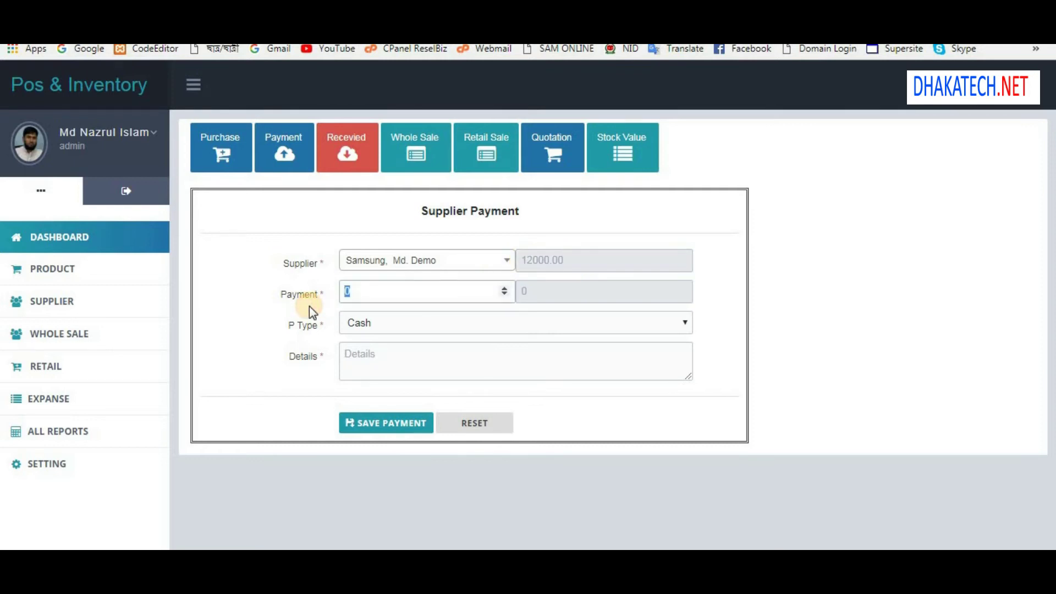
pyautogui.write('5000')
pyautogui.click(518, 318)
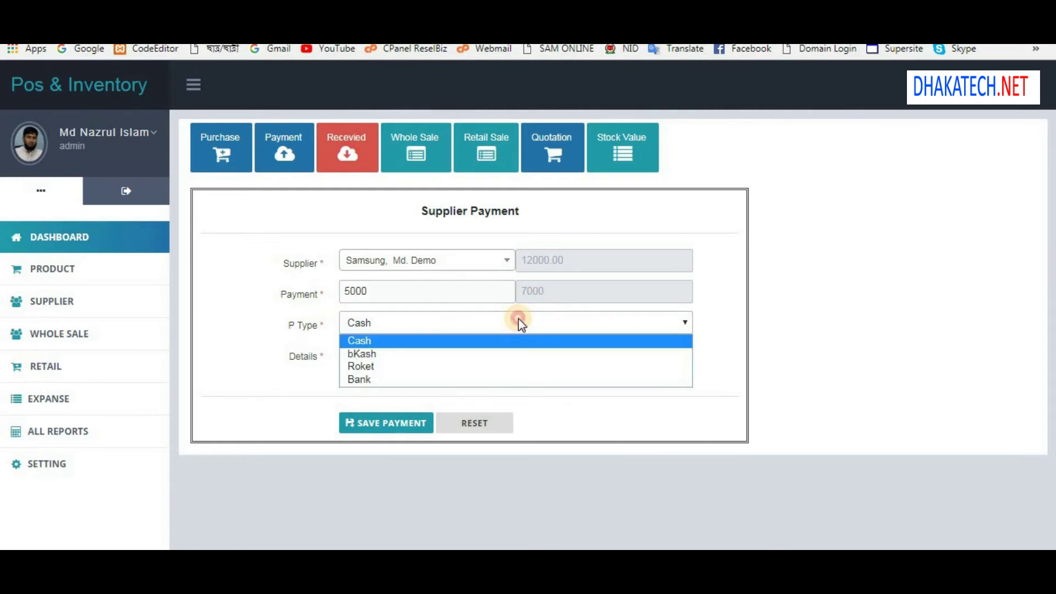
pyautogui.click(518, 318)
pyautogui.click(385, 322)
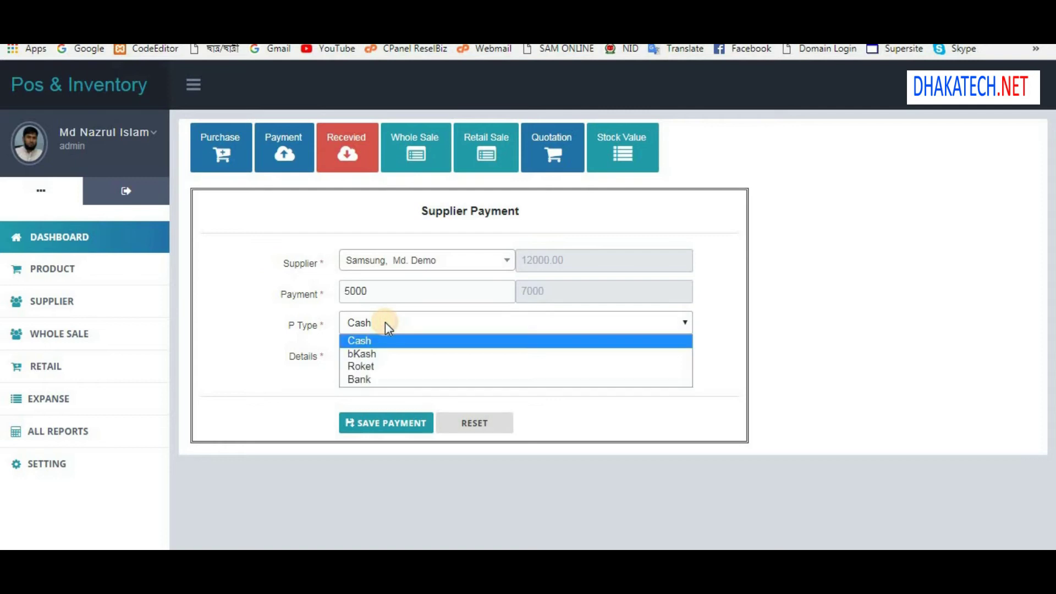
pyautogui.click(386, 338)
# Enter asdfasdf as the payment details and save the supplier payment.
pyautogui.click(398, 353)
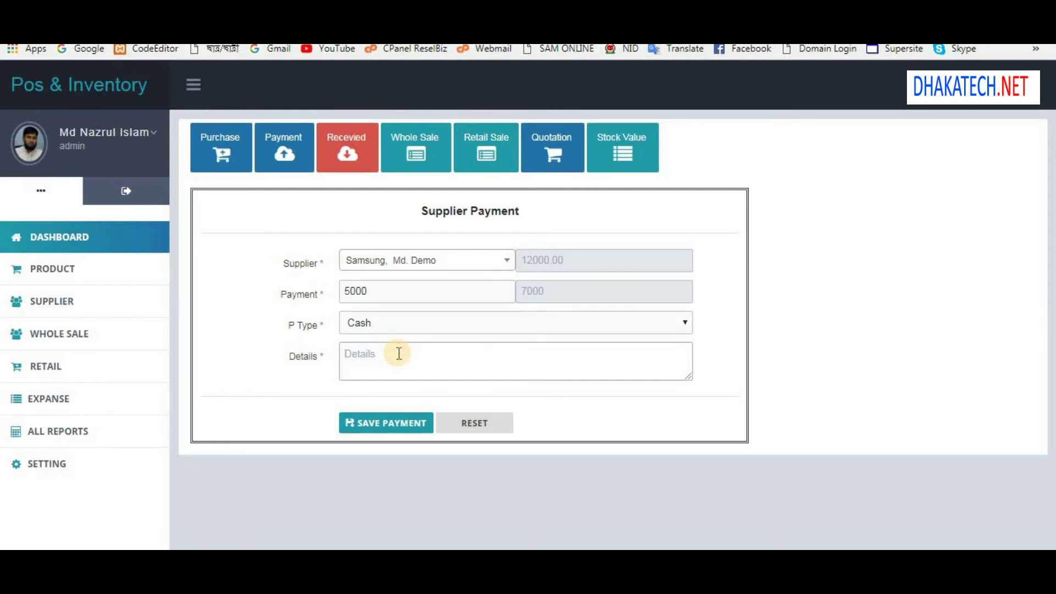
pyautogui.write('asdfasdf')
pyautogui.click(368, 432)
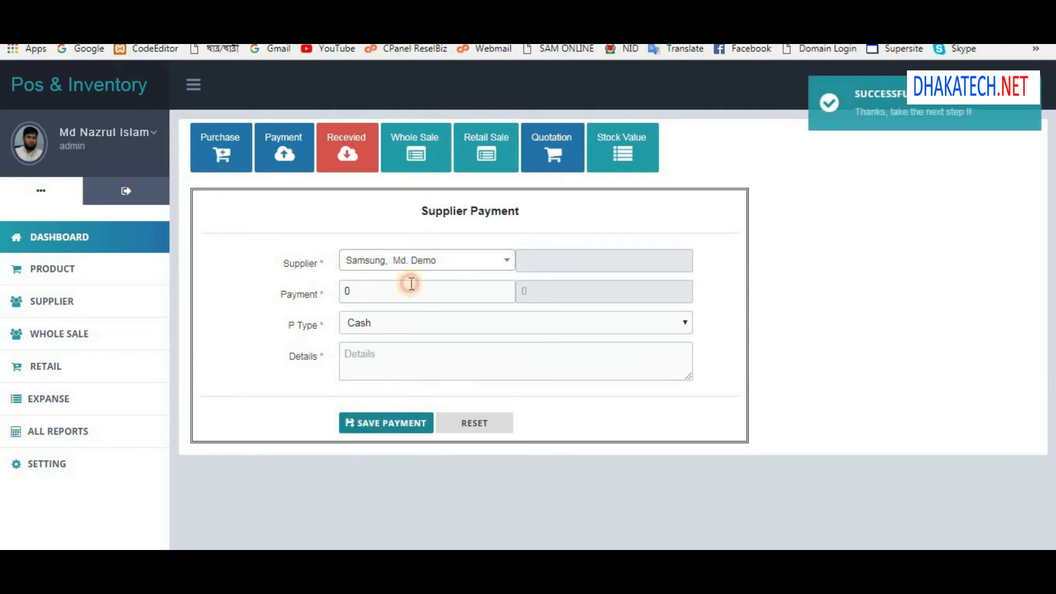
# Reselect the Samsung supplier in the payment form and check its remaining due.
pyautogui.click(407, 266)
pyautogui.click(384, 308)
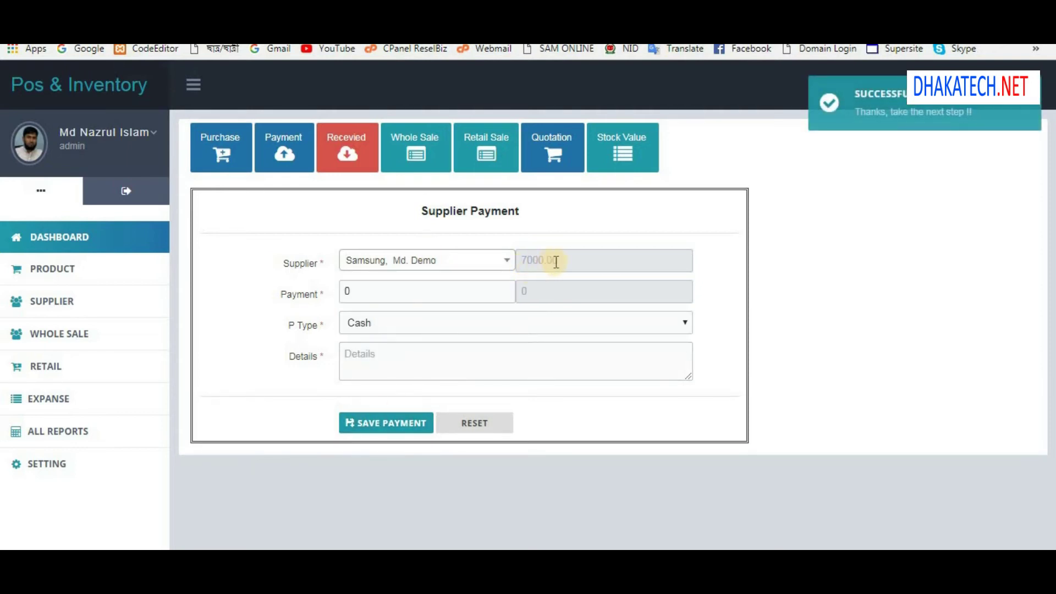
pyautogui.moveTo(563, 260); pyautogui.dragTo(523, 266)
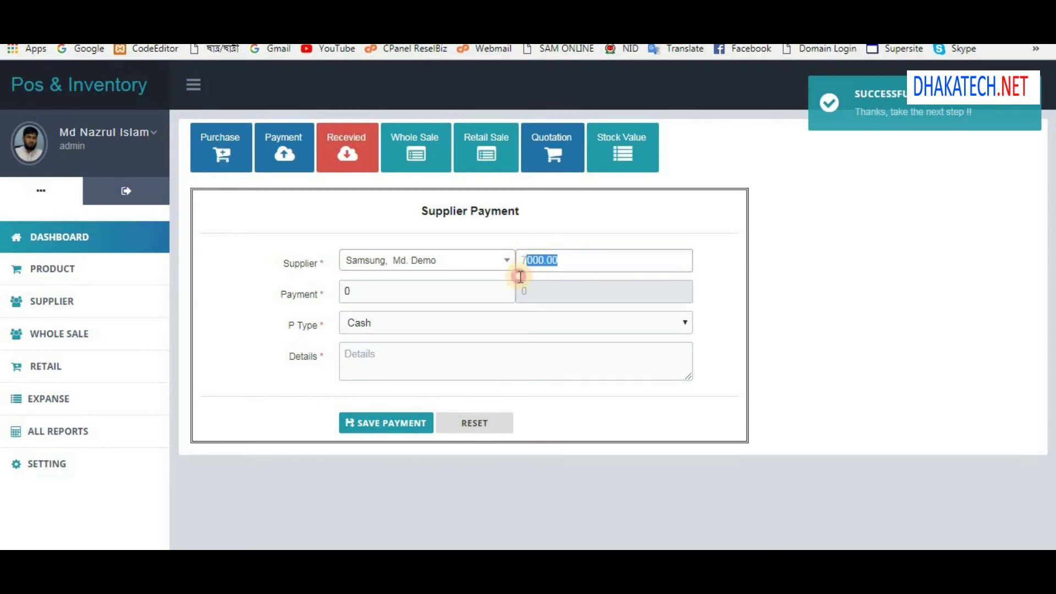
pyautogui.click(393, 358)
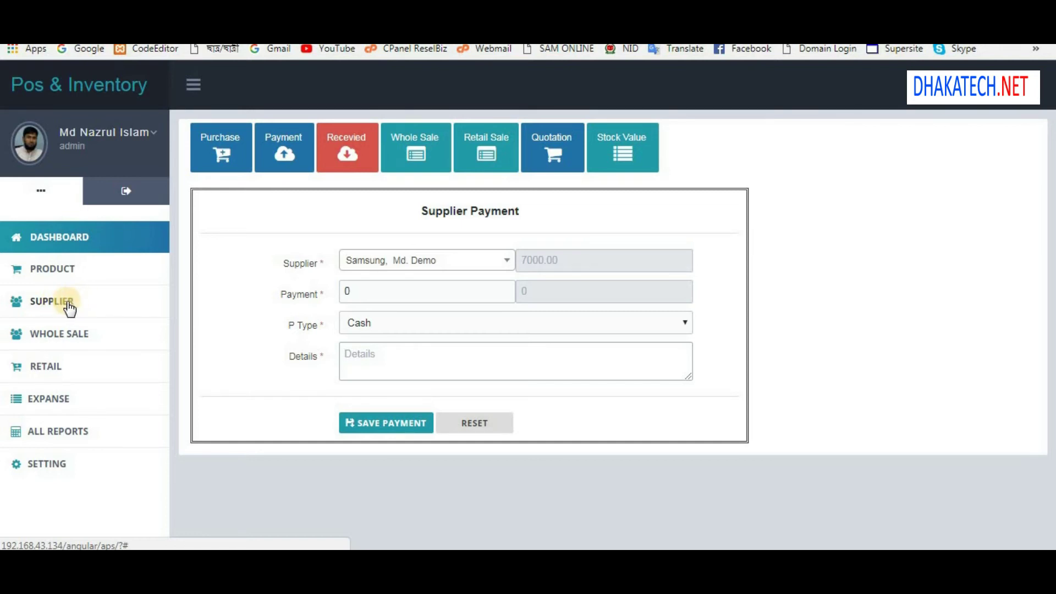
# List the supplier invoices dated from 2018-04-07 to 2018-04-07.
pyautogui.click(92, 303)
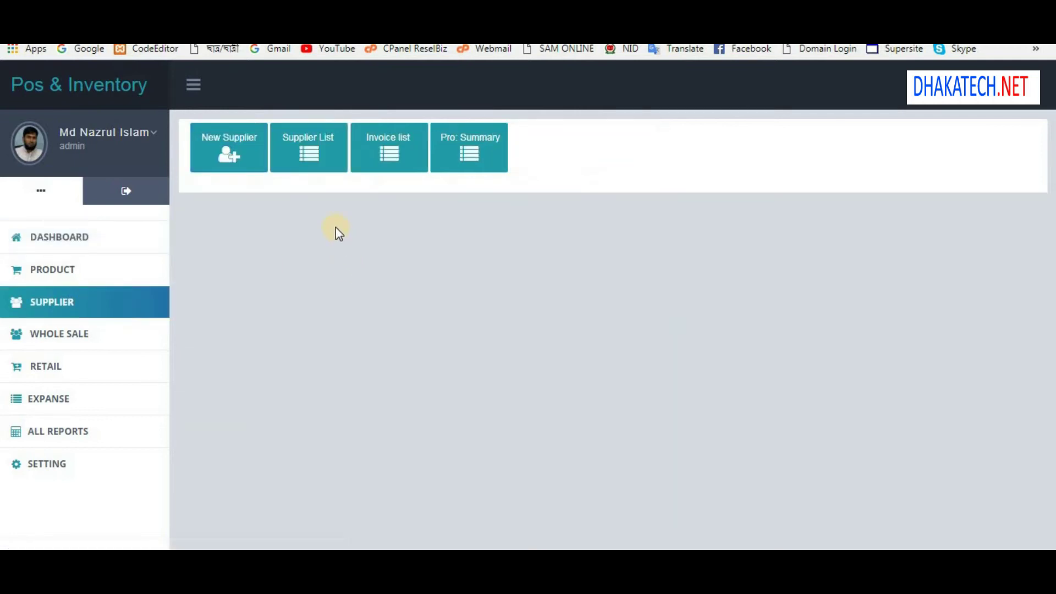
pyautogui.click(399, 161)
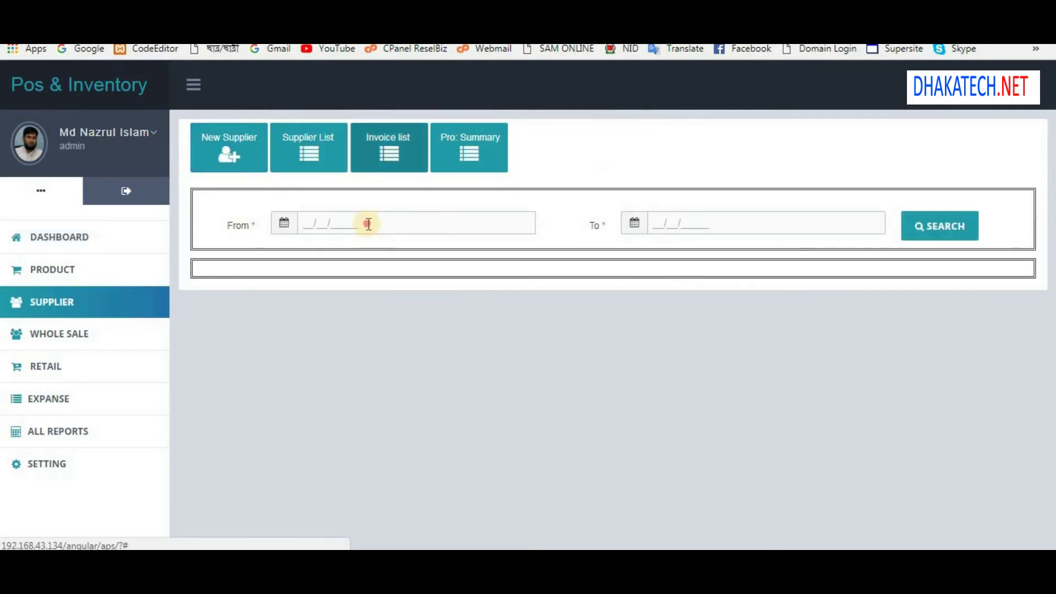
pyautogui.click(367, 223)
pyautogui.click(365, 219)
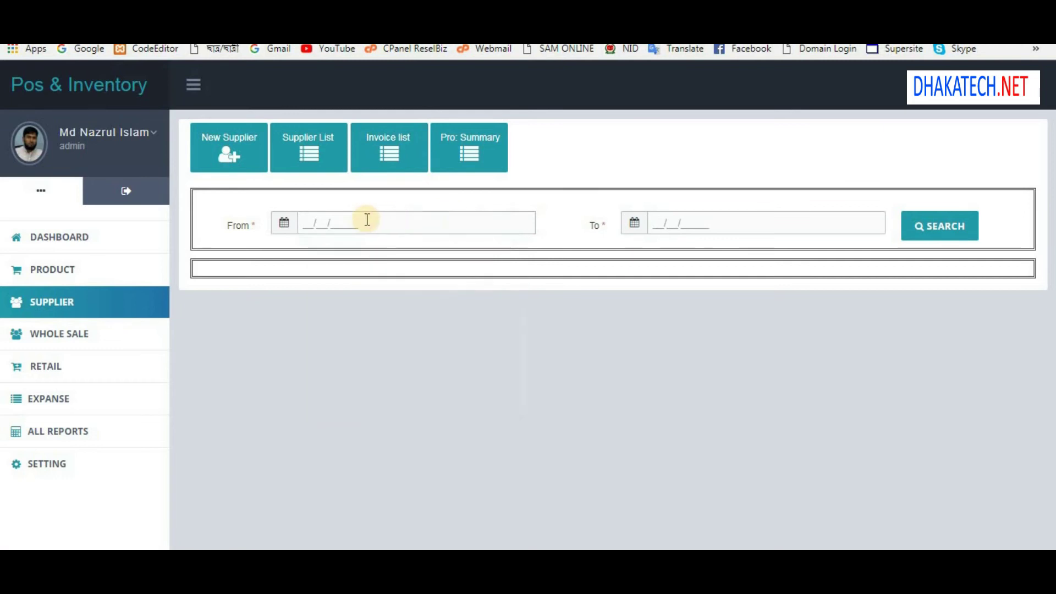
pyautogui.click(533, 314)
pyautogui.click(728, 225)
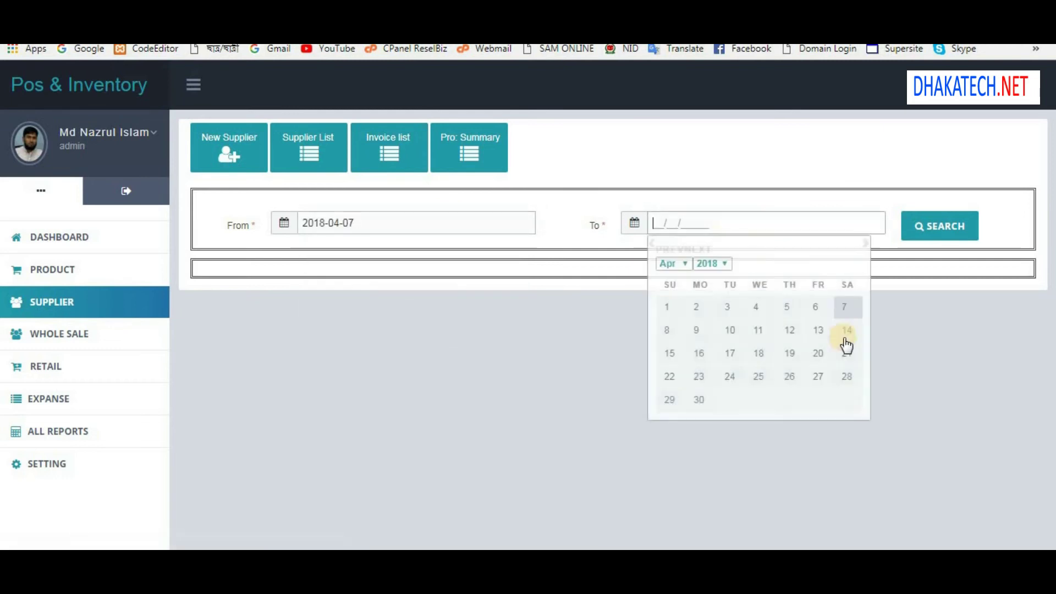
pyautogui.click(853, 307)
pyautogui.click(953, 228)
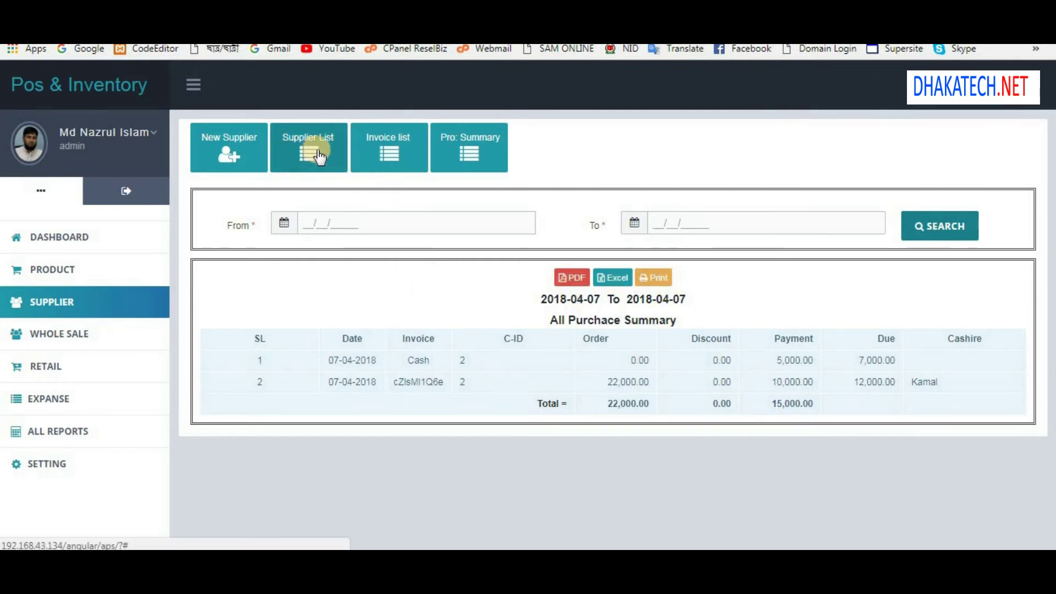
# Open the supplier list and view the profile of the Samsung supplier.
pyautogui.click(306, 170)
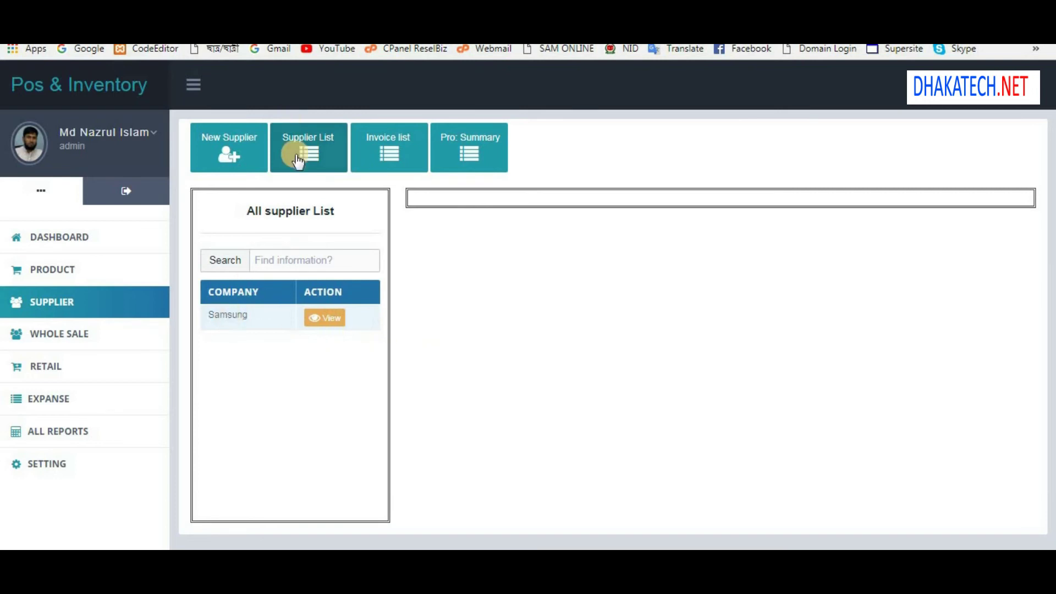
pyautogui.click(313, 146)
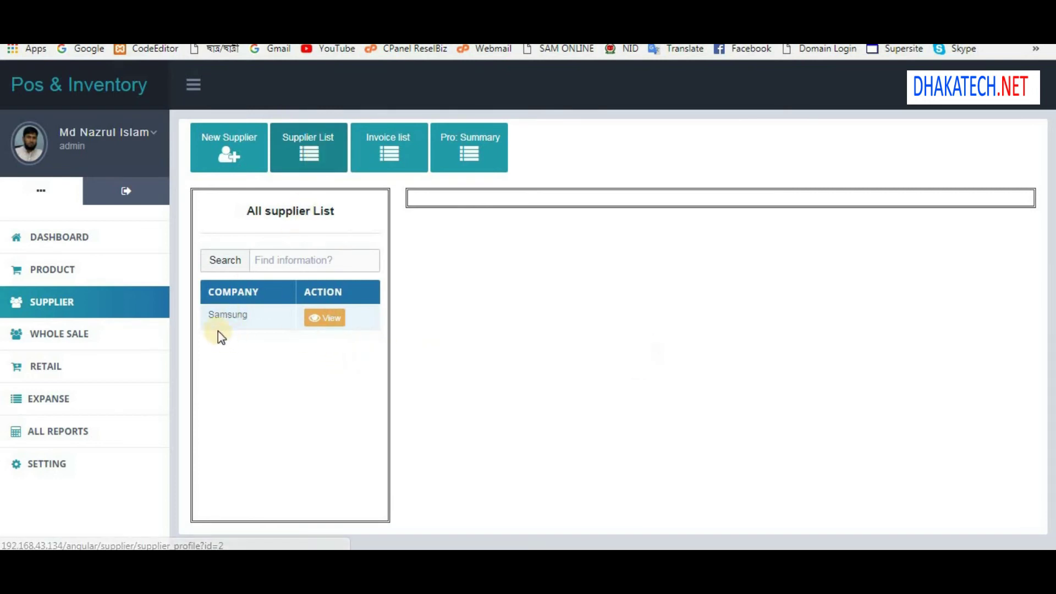
pyautogui.click(328, 320)
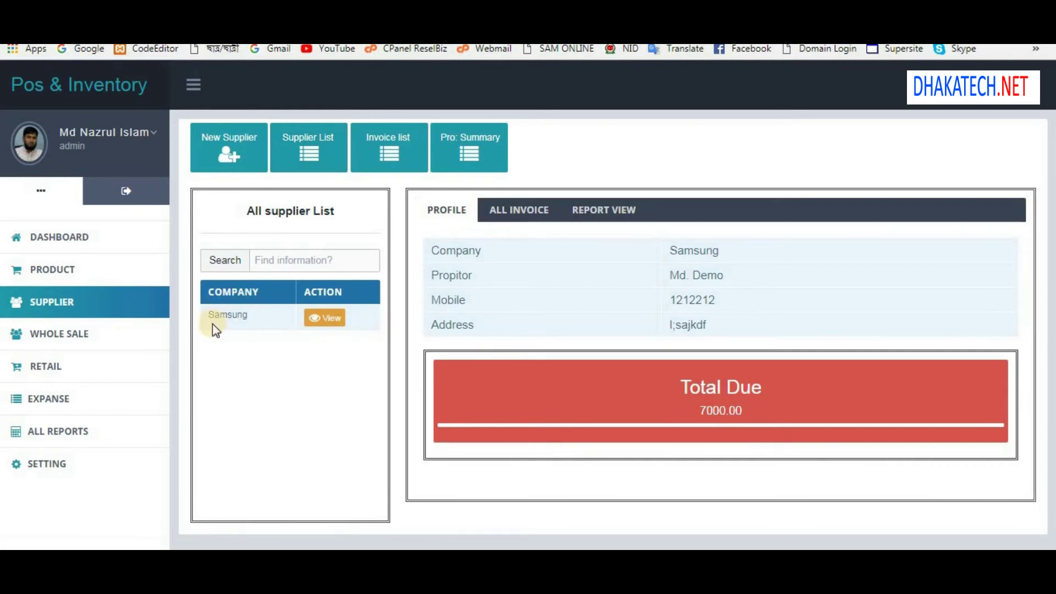
pyautogui.click(333, 320)
# Look through Samsung's invoice list and report view, and check the total due in its profile.
pyautogui.click(515, 212)
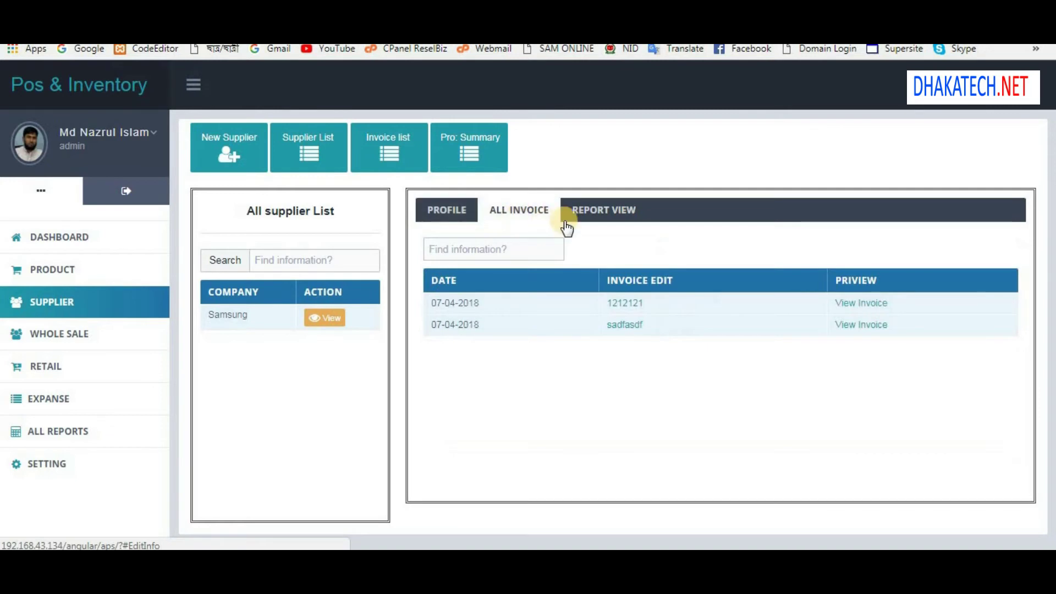
pyautogui.click(583, 215)
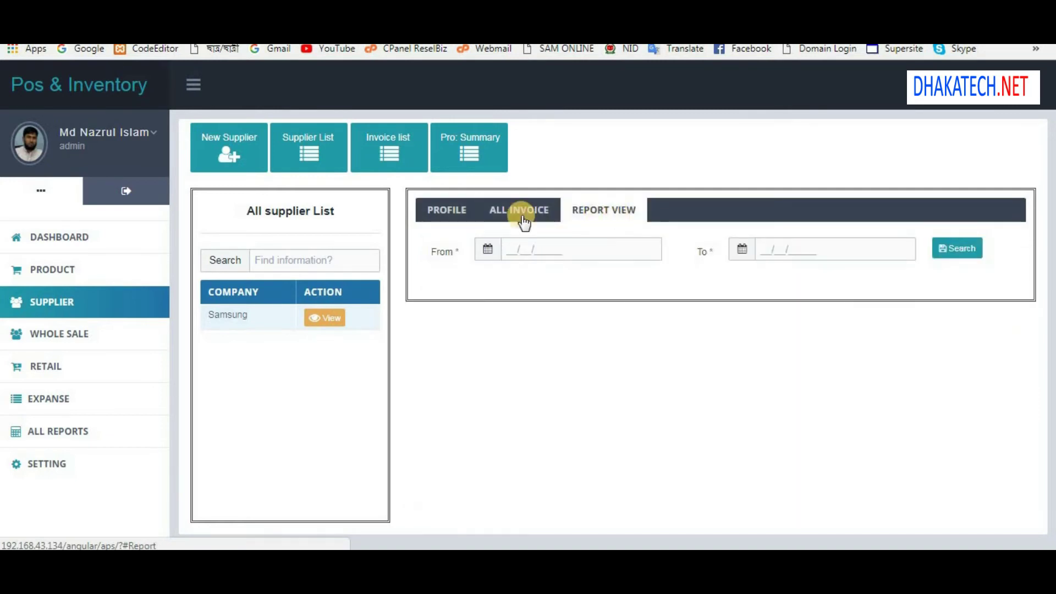
pyautogui.click(513, 208)
pyautogui.click(598, 212)
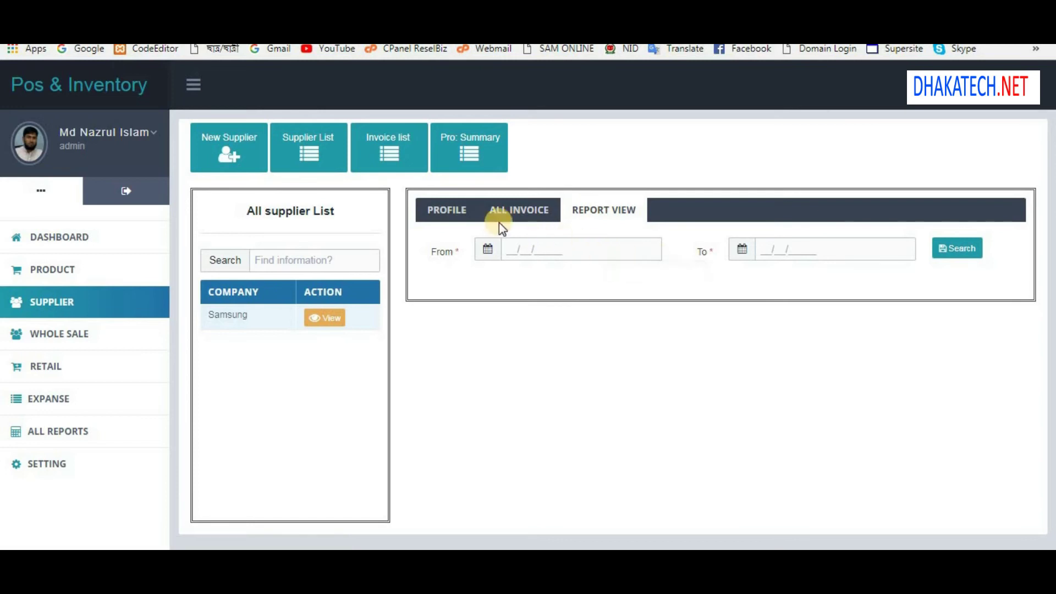
pyautogui.click(450, 212)
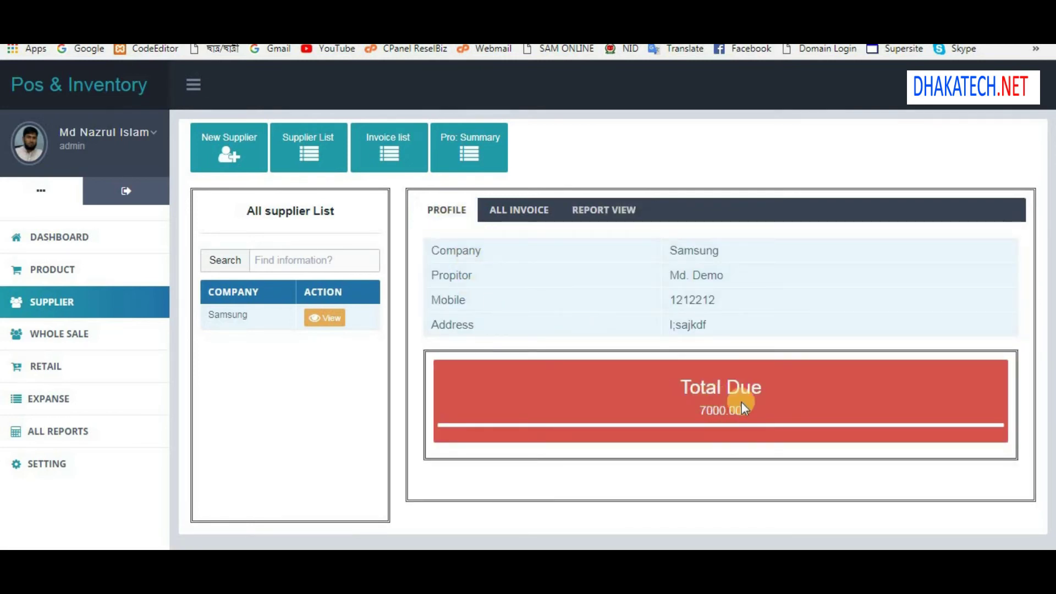
pyautogui.doubleClick(723, 409)
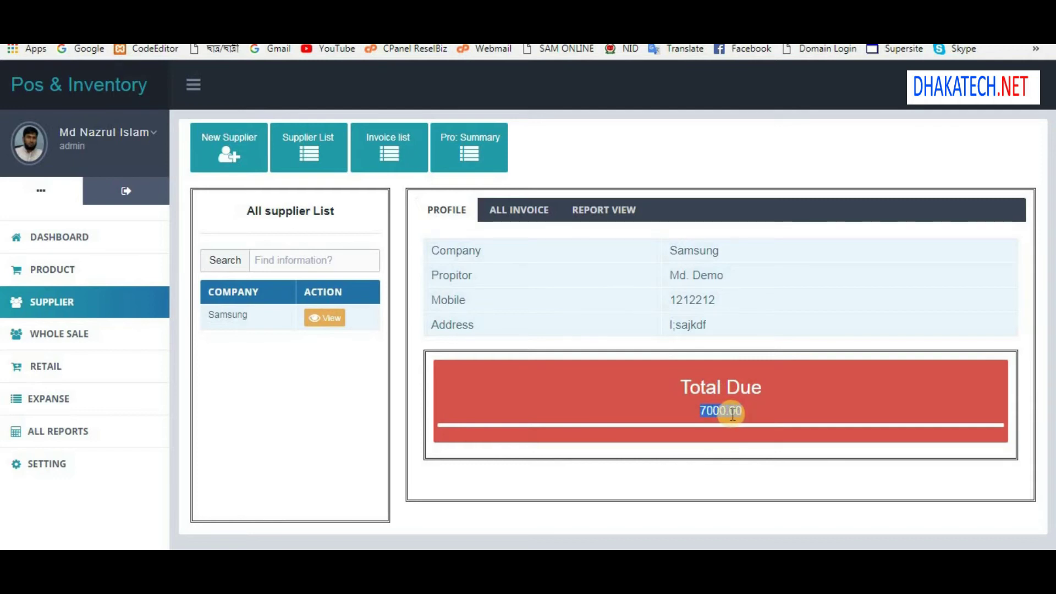
pyautogui.click(520, 247)
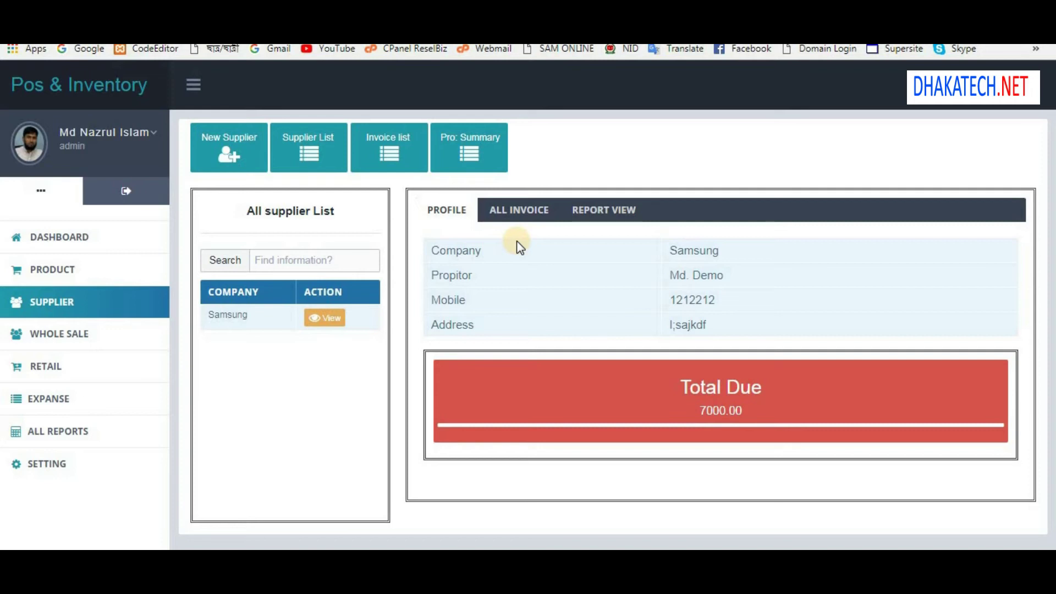
# Preview both of Samsung's invoices dated 07-04-2018 from the supplier's invoice list.
pyautogui.click(517, 209)
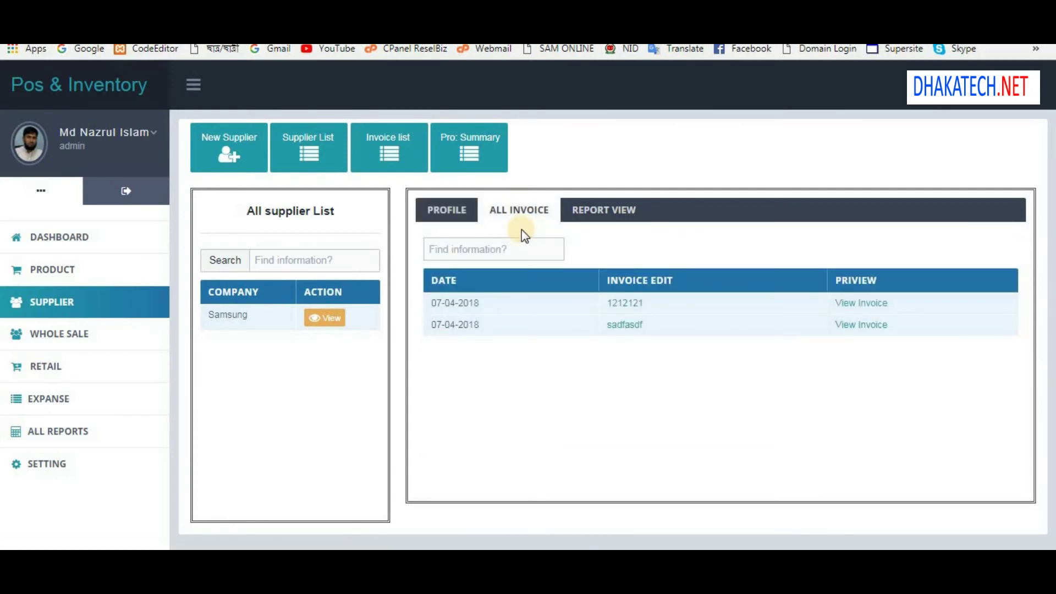
pyautogui.click(864, 329)
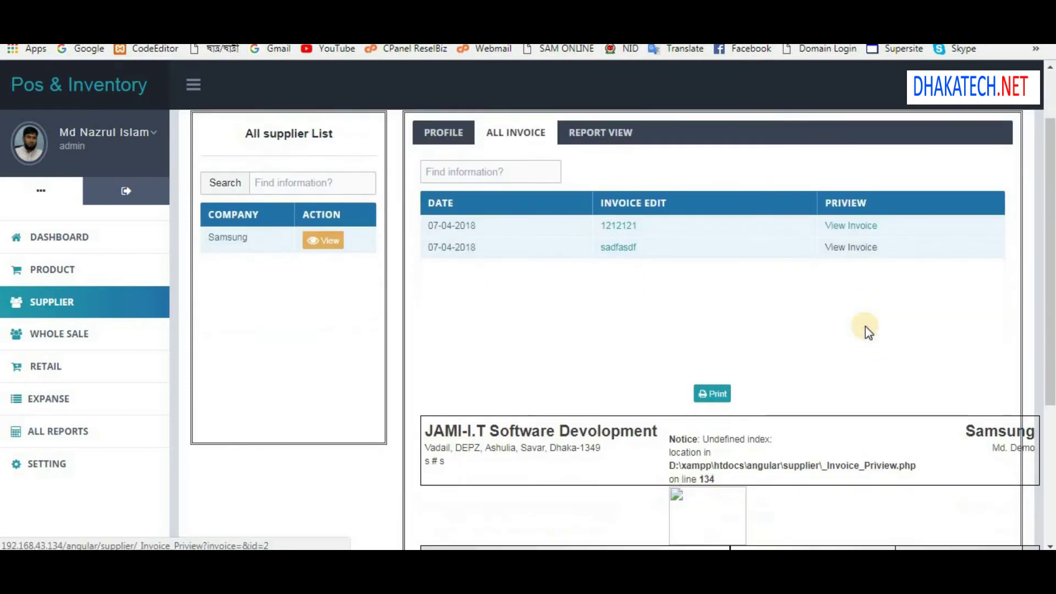
pyautogui.click(858, 304)
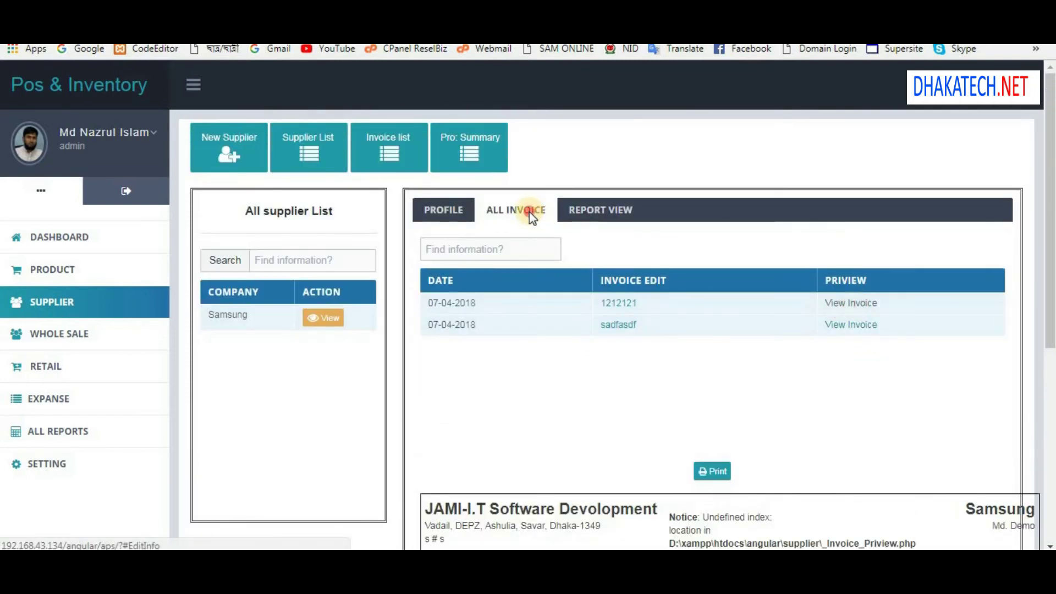
pyautogui.click(418, 211)
# Generate Samsung's supplier report from 2018-04-06 to 2018-04-14, review its transactions, and return to the supplier profile.
pyautogui.click(615, 210)
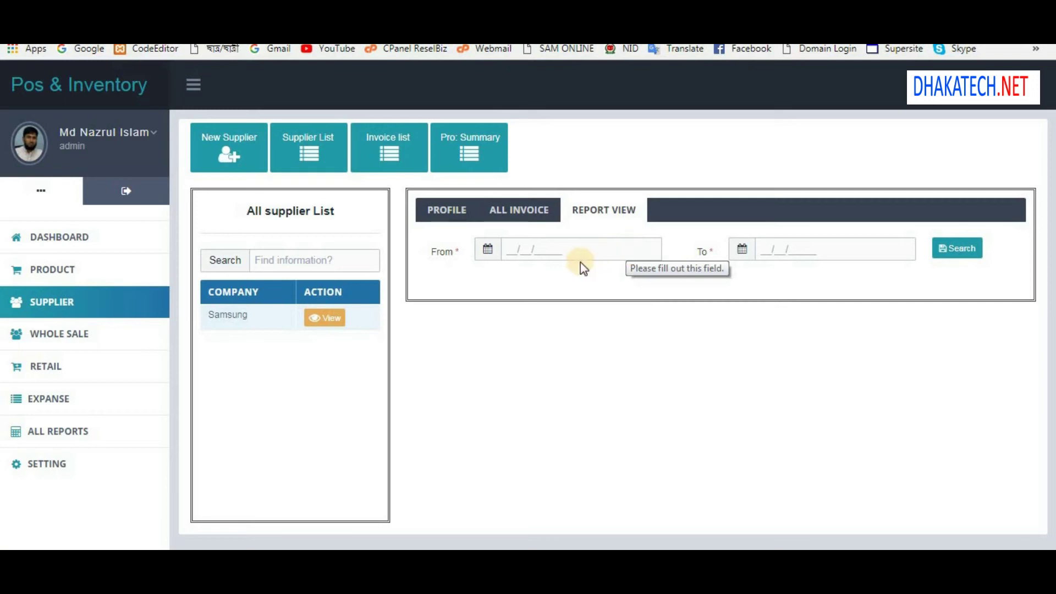
pyautogui.click(573, 242)
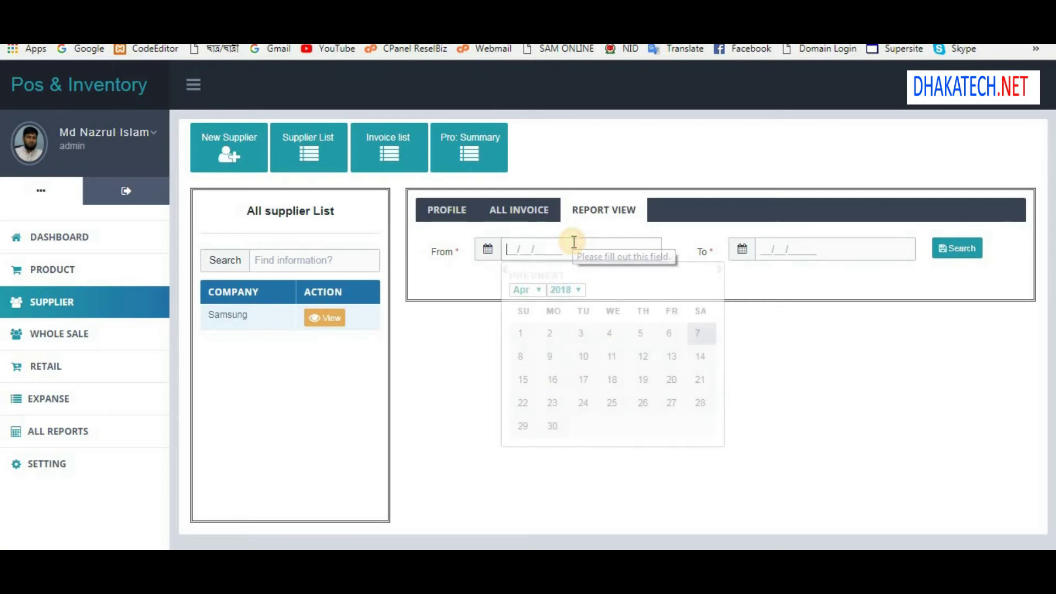
pyautogui.click(682, 337)
pyautogui.click(829, 251)
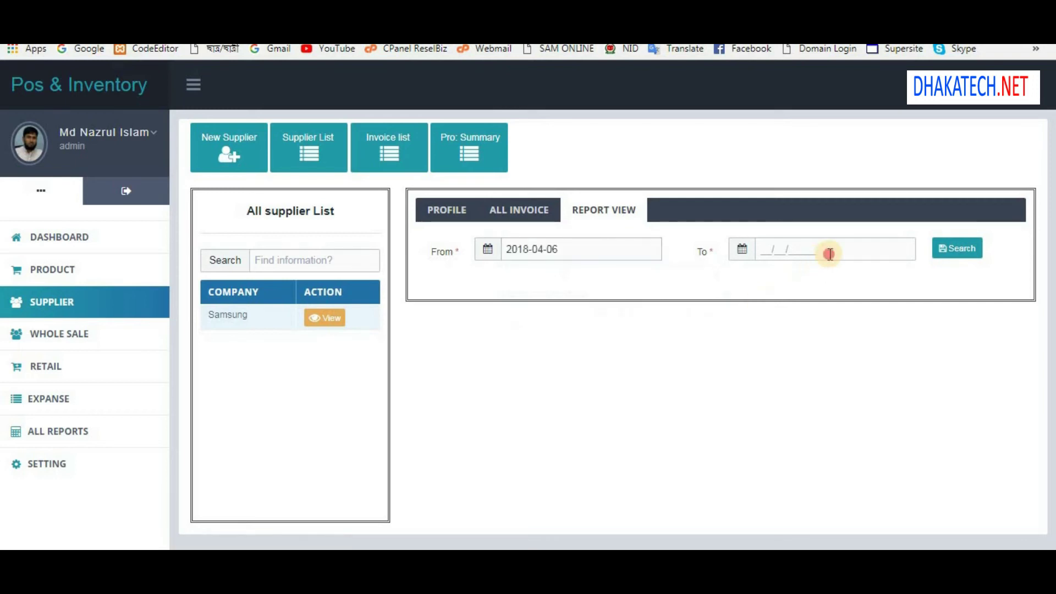
pyautogui.click(944, 358)
pyautogui.click(975, 258)
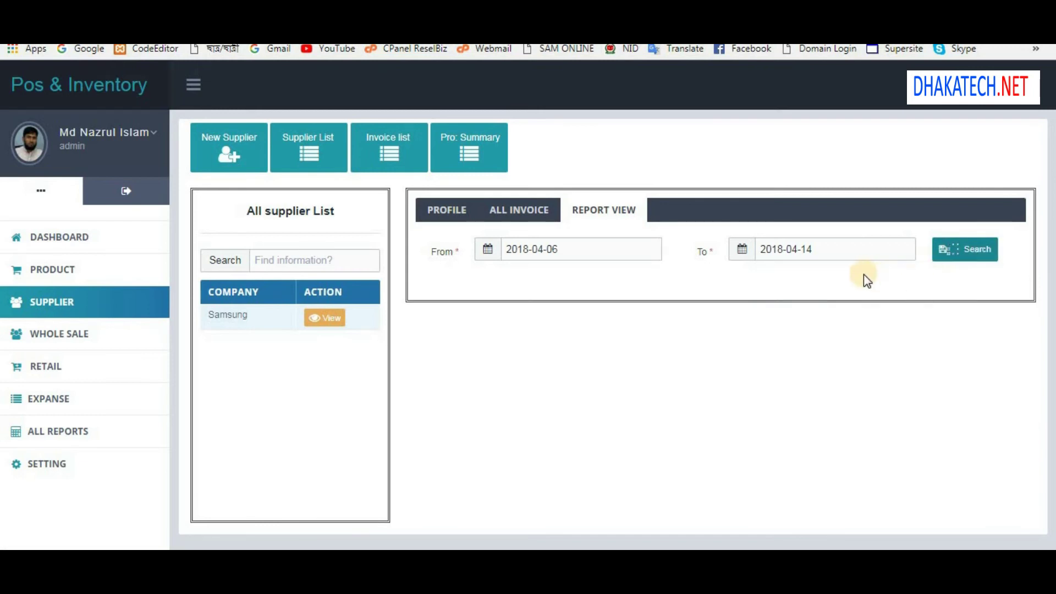
pyautogui.scroll(-1, 850, 278)
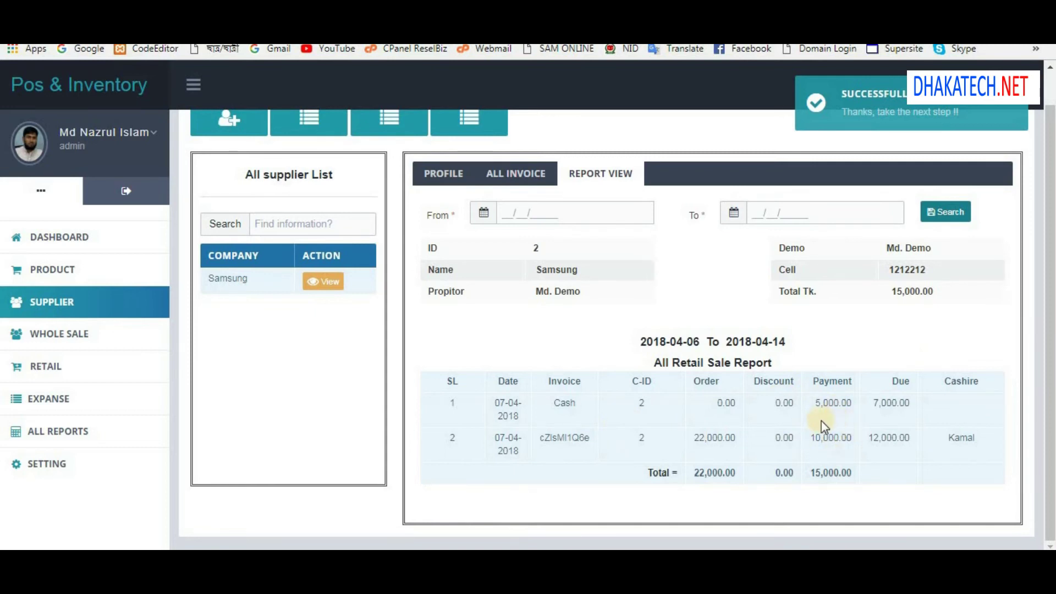
pyautogui.scroll(1, 823, 486)
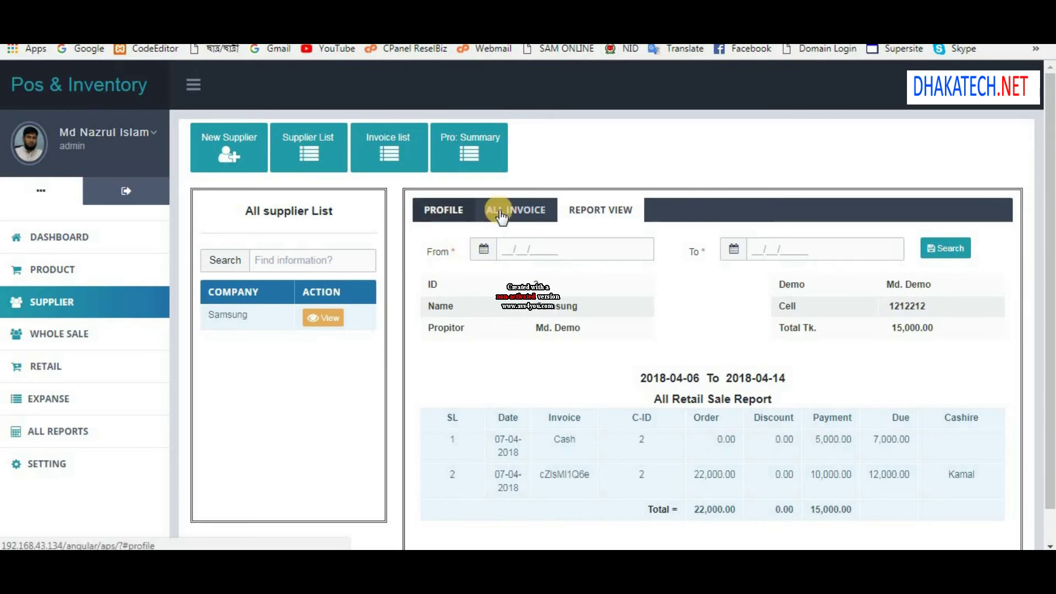
pyautogui.click(417, 209)
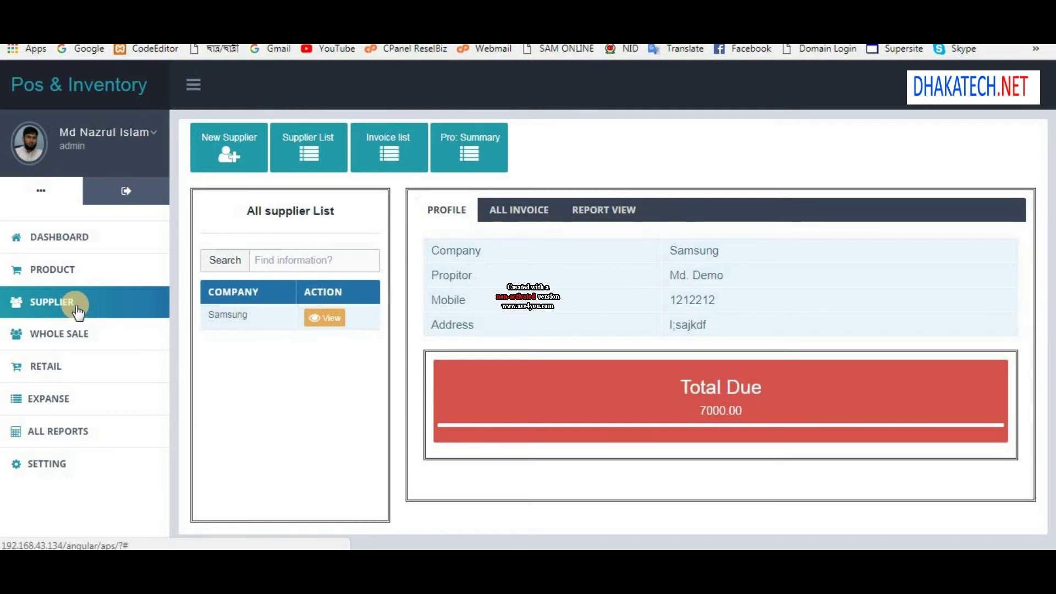
# Check the products' stock and sale values, and open the whole sale form on the dashboard.
pyautogui.click(68, 269)
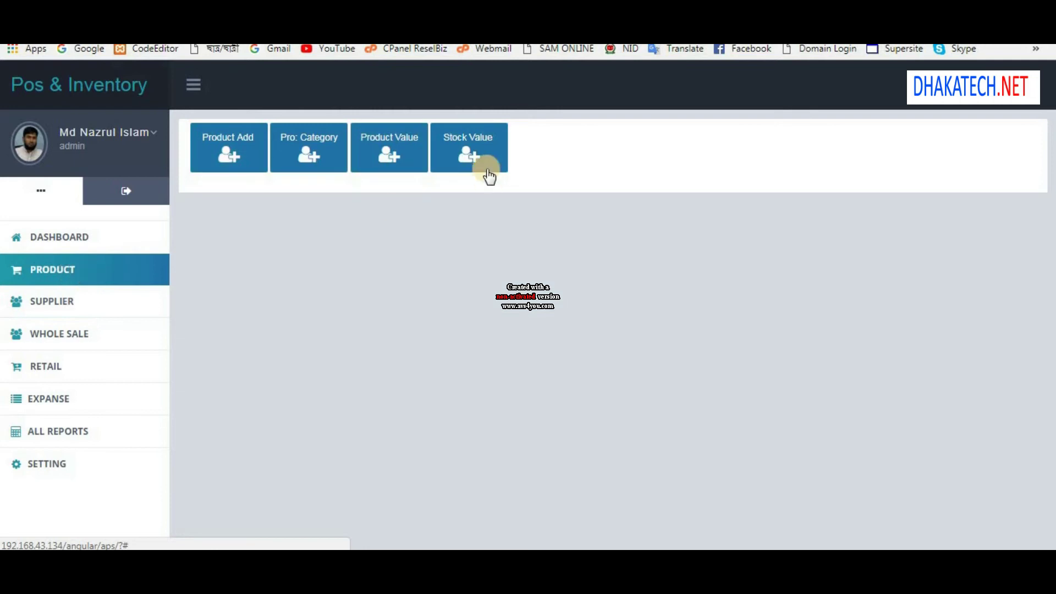
pyautogui.click(473, 144)
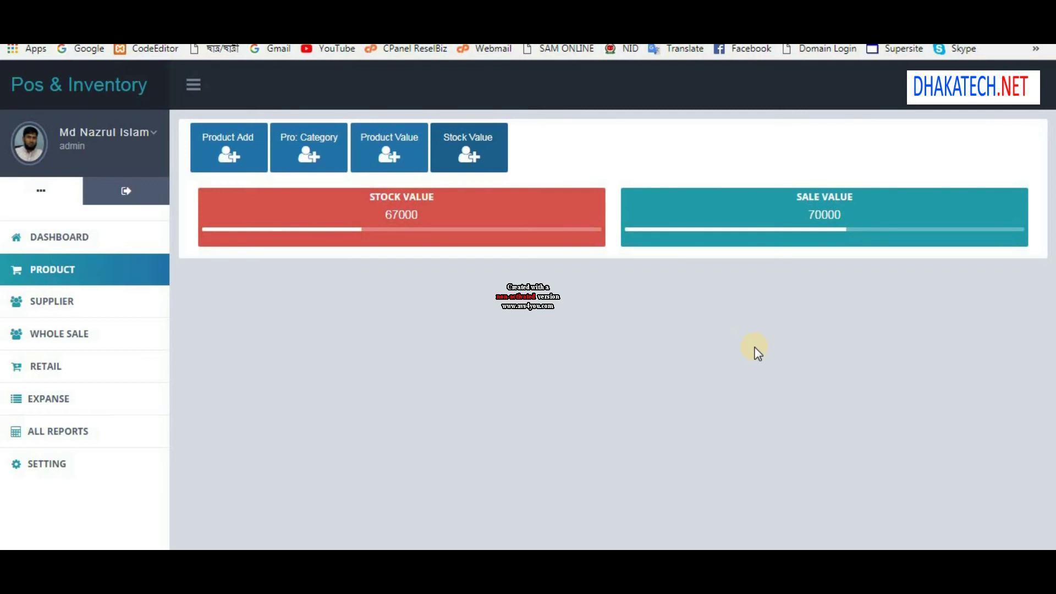
pyautogui.click(45, 244)
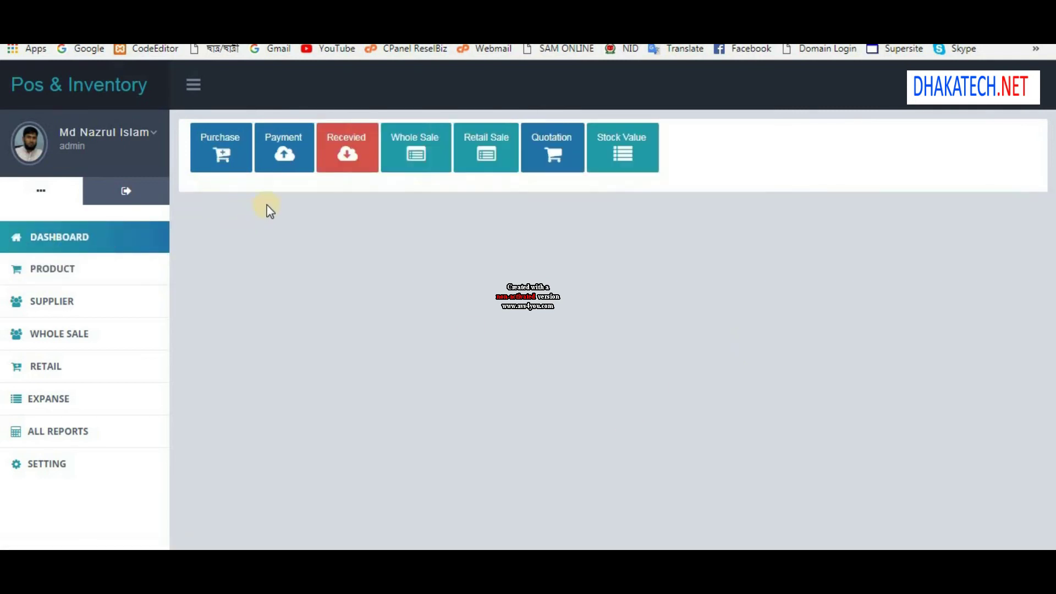
pyautogui.click(417, 152)
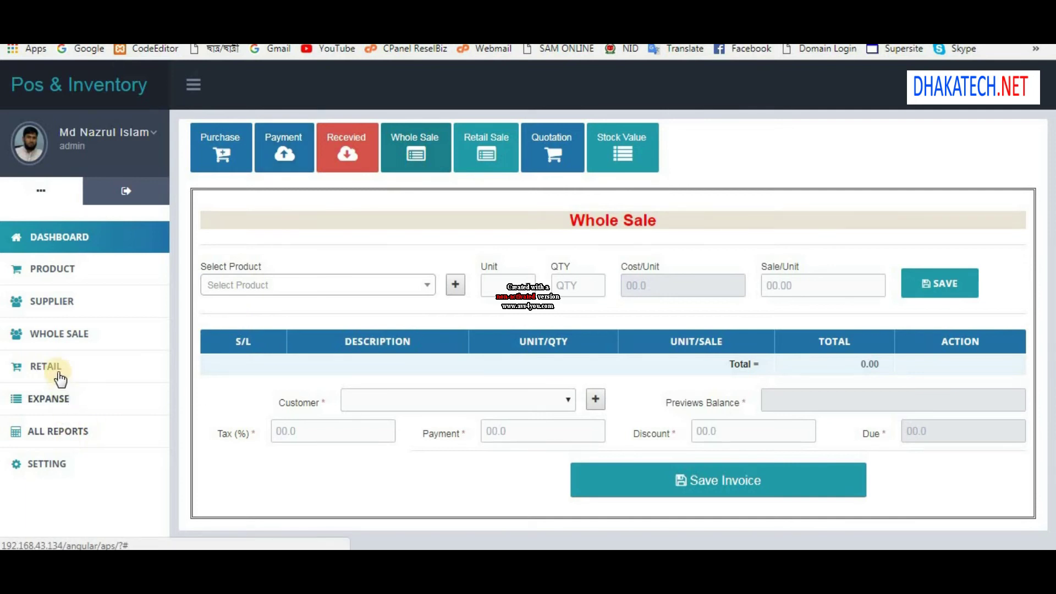
# Start a new whole sale customer with Demo Shop as the company, and enter the customer's name and mobile number.
pyautogui.click(62, 334)
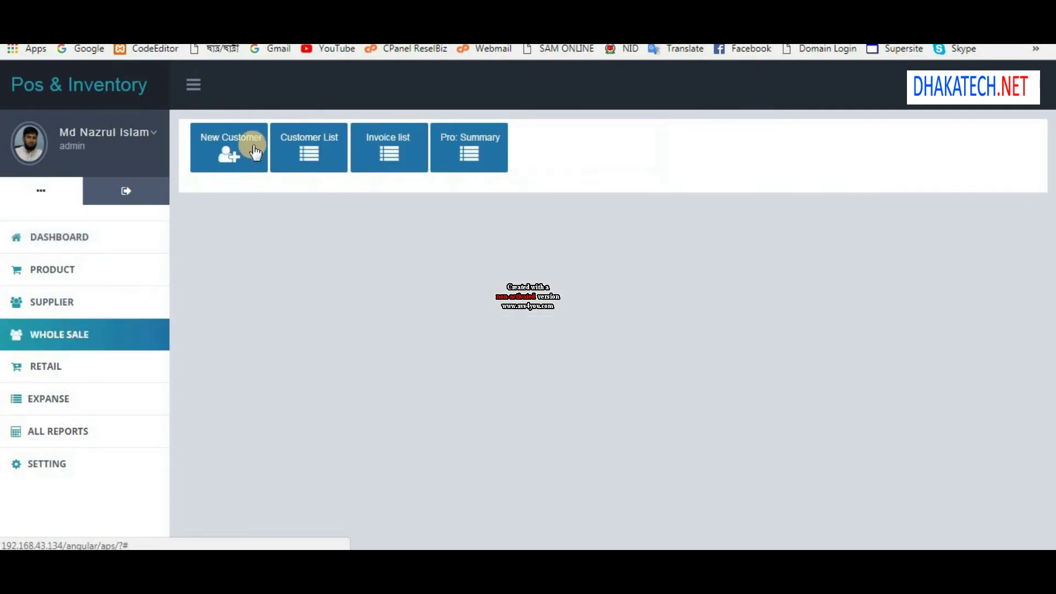
pyautogui.click(254, 152)
pyautogui.click(304, 254)
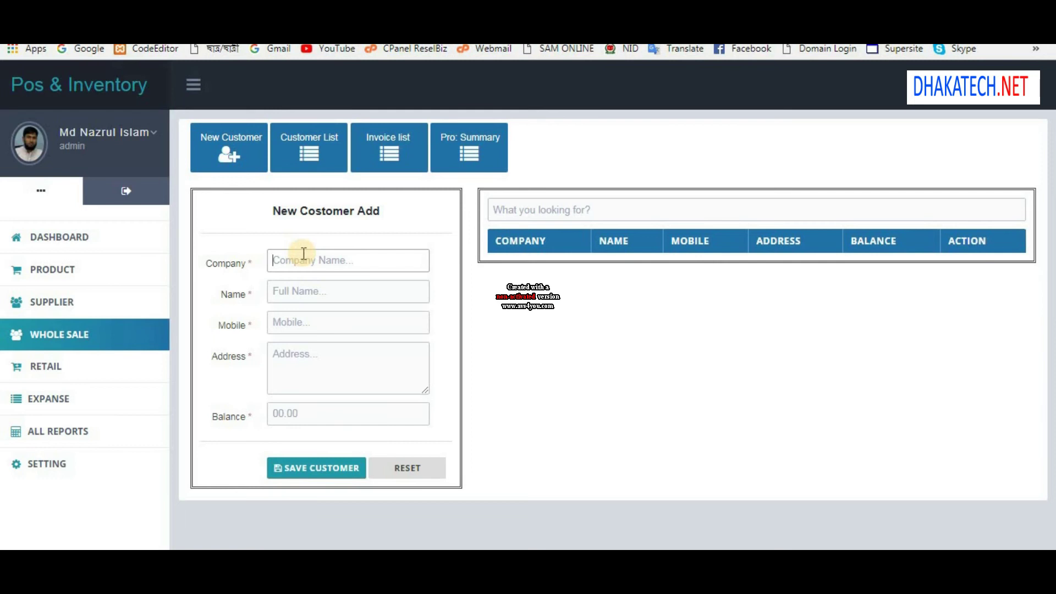
pyautogui.write('Demo Shop')
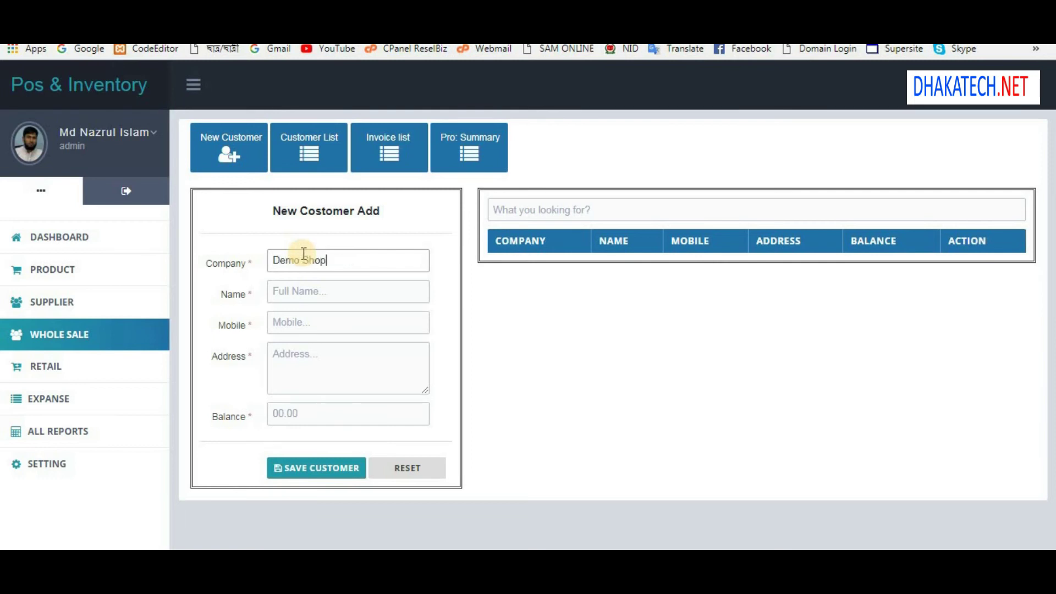
pyautogui.press('Tab')
pyautogui.write('dEMO')
pyautogui.press('Tab')
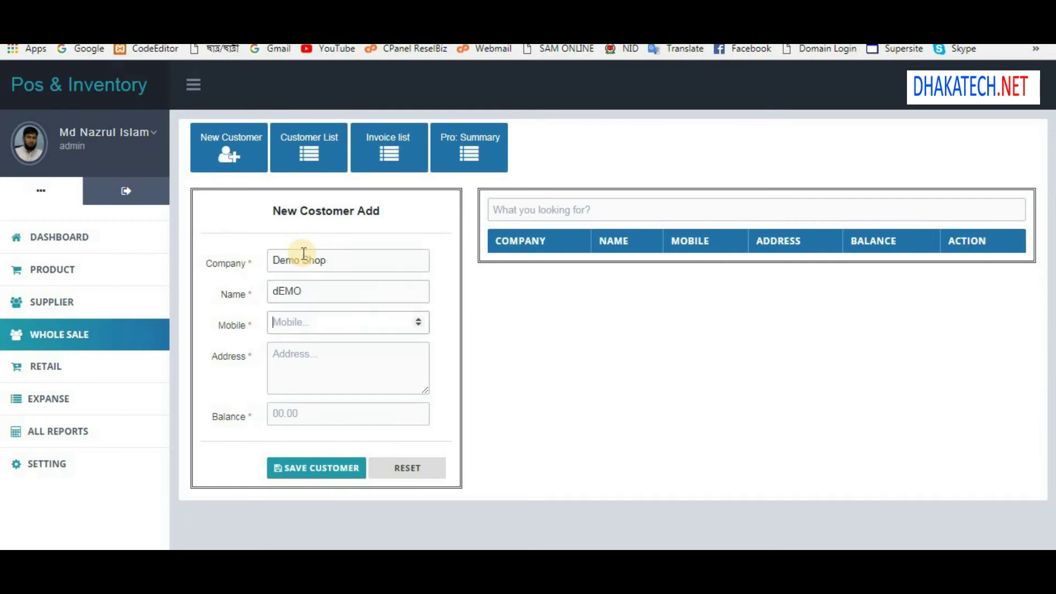
pyautogui.write('45455')
pyautogui.press('Tab')
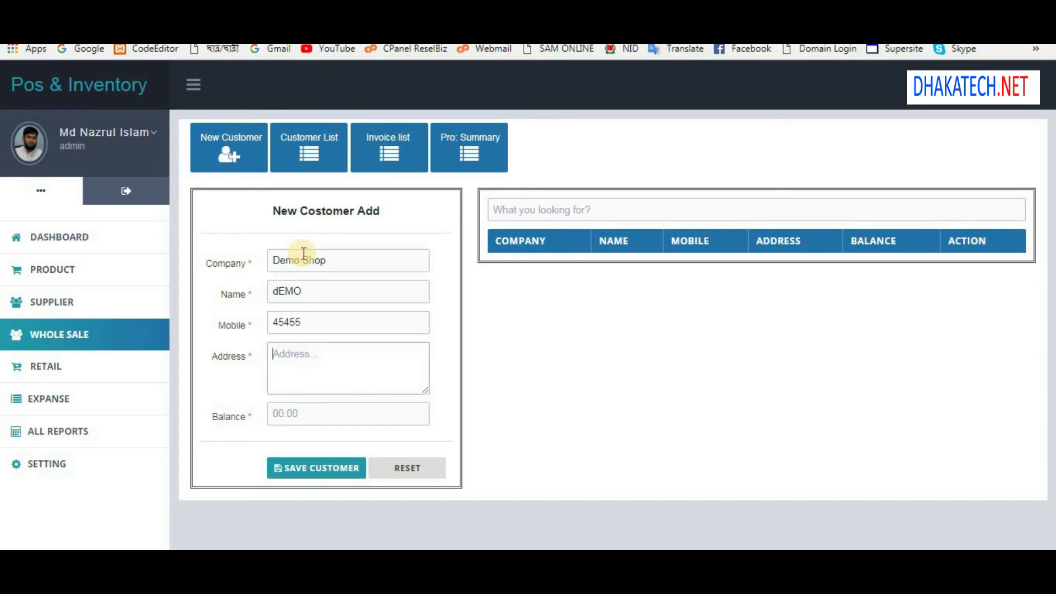
# View the dashboard's retail sale form, open a quotation invoice, choose Sumsung- J7 as its product, and look through the quotation fields.
pyautogui.click(130, 83)
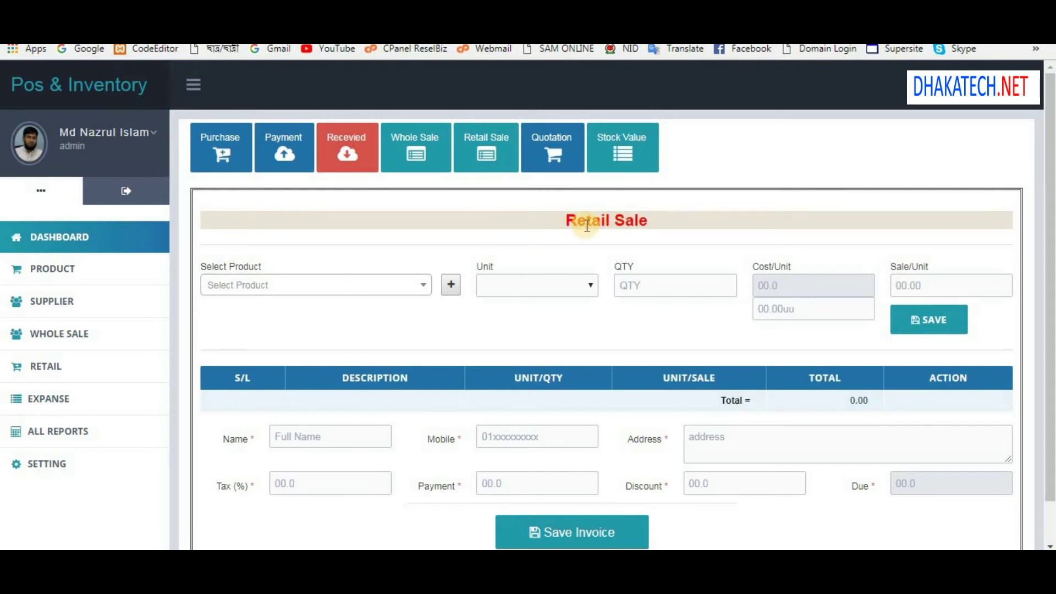
pyautogui.click(552, 146)
pyautogui.click(341, 237)
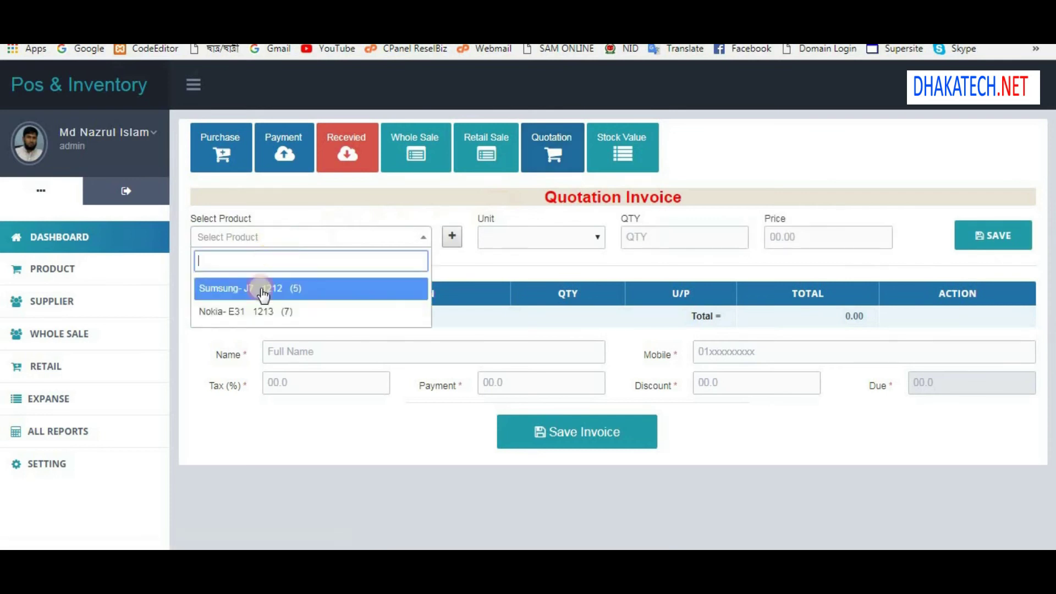
pyautogui.click(259, 287)
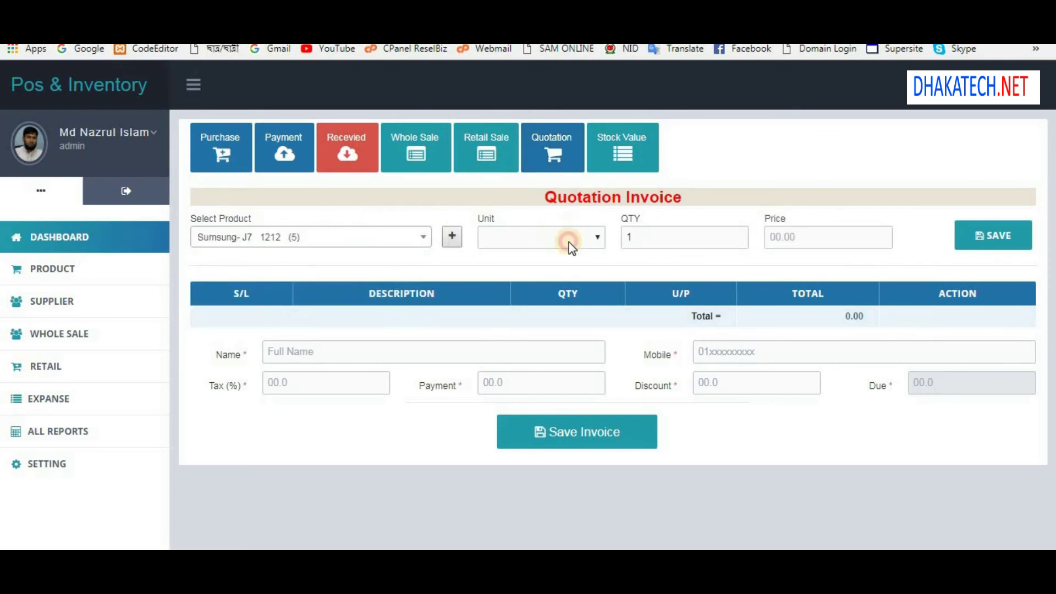
pyautogui.click(569, 242)
pyautogui.click(682, 236)
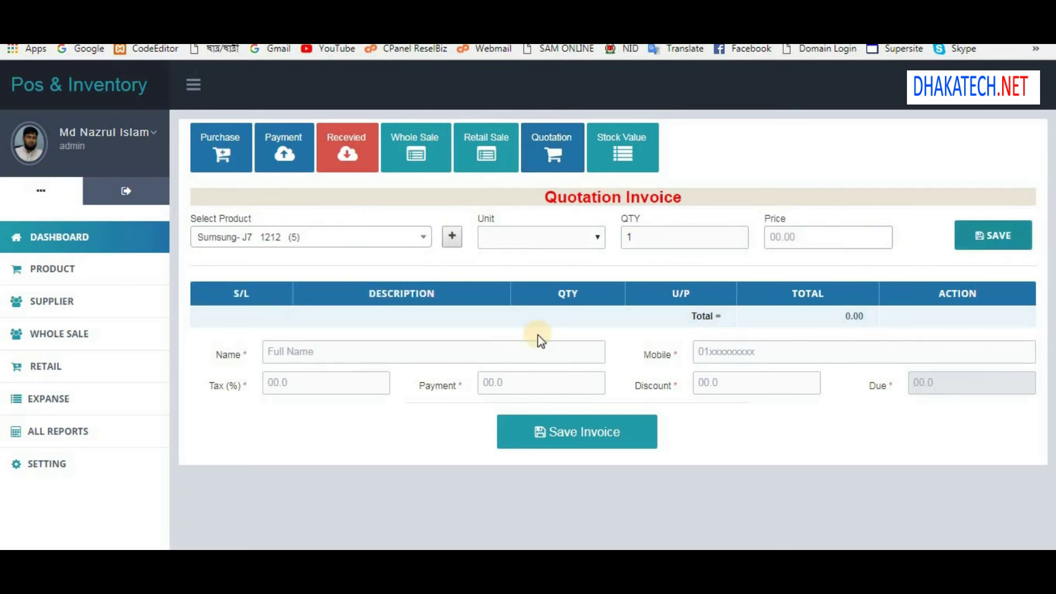
pyautogui.click(431, 352)
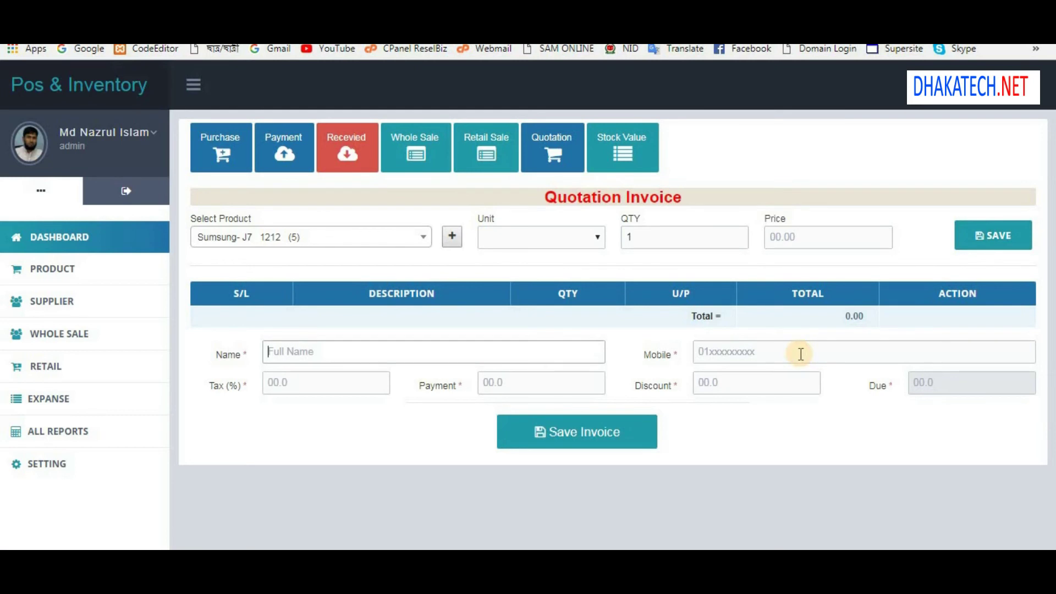
pyautogui.click(511, 387)
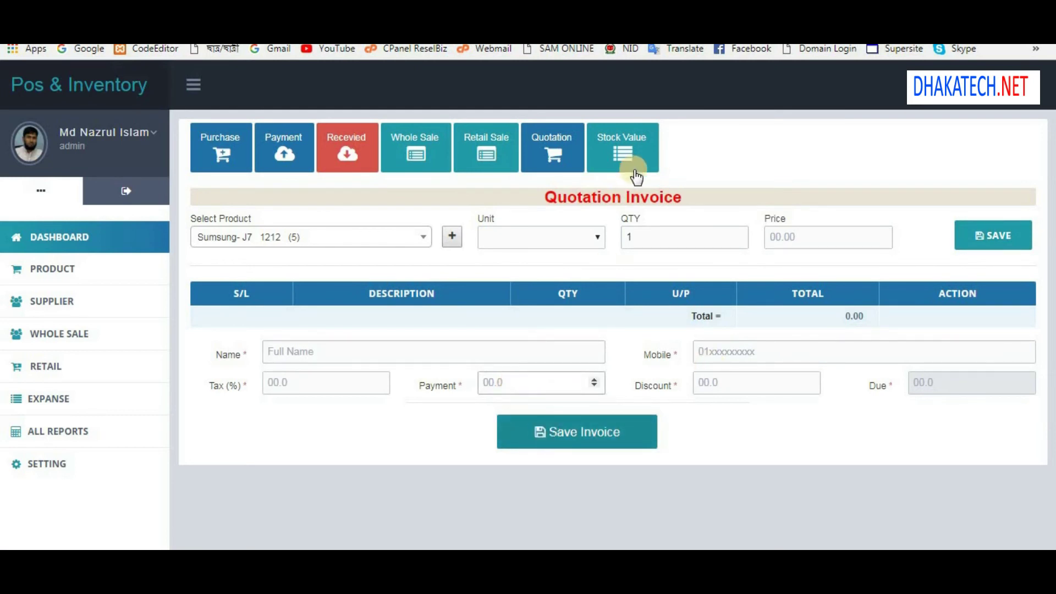
# Check the total stock value and sale value on the dashboard.
pyautogui.click(617, 151)
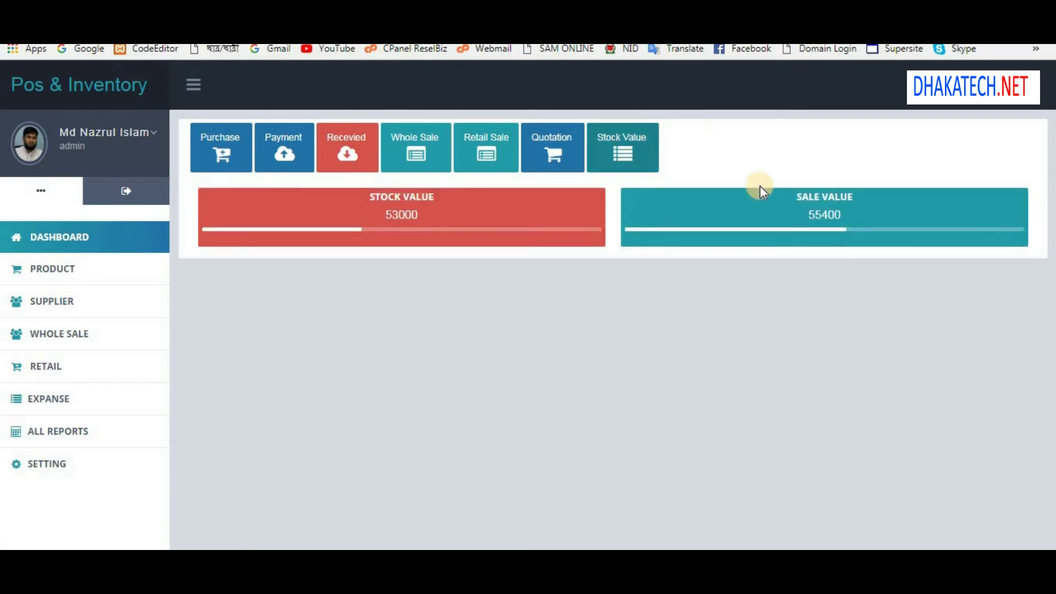
pyautogui.click(828, 222)
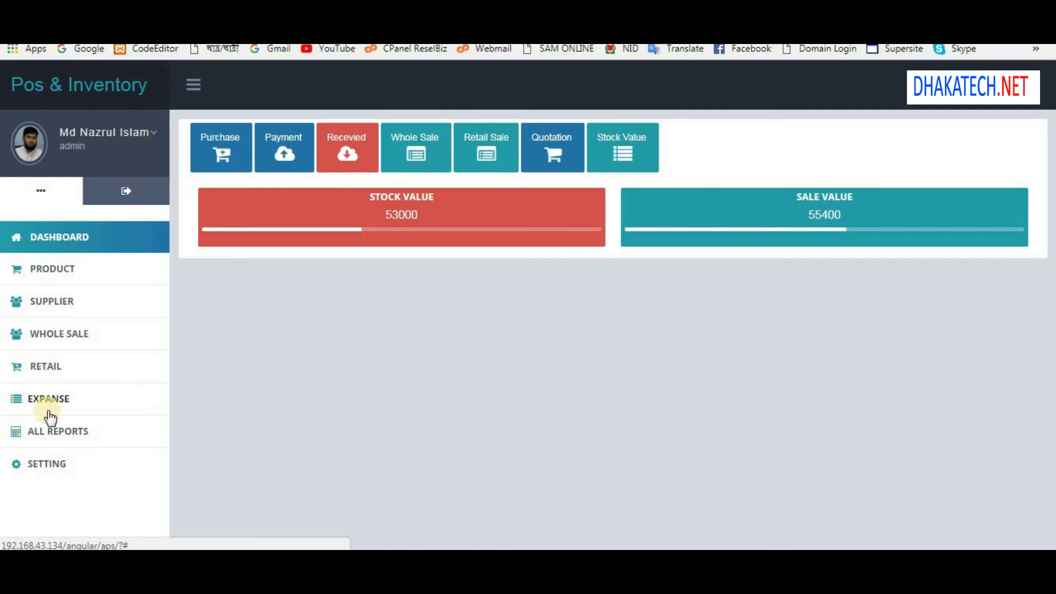
# Look over the expense entry's category choices and add a credit/debit category named Office.
pyautogui.click(30, 407)
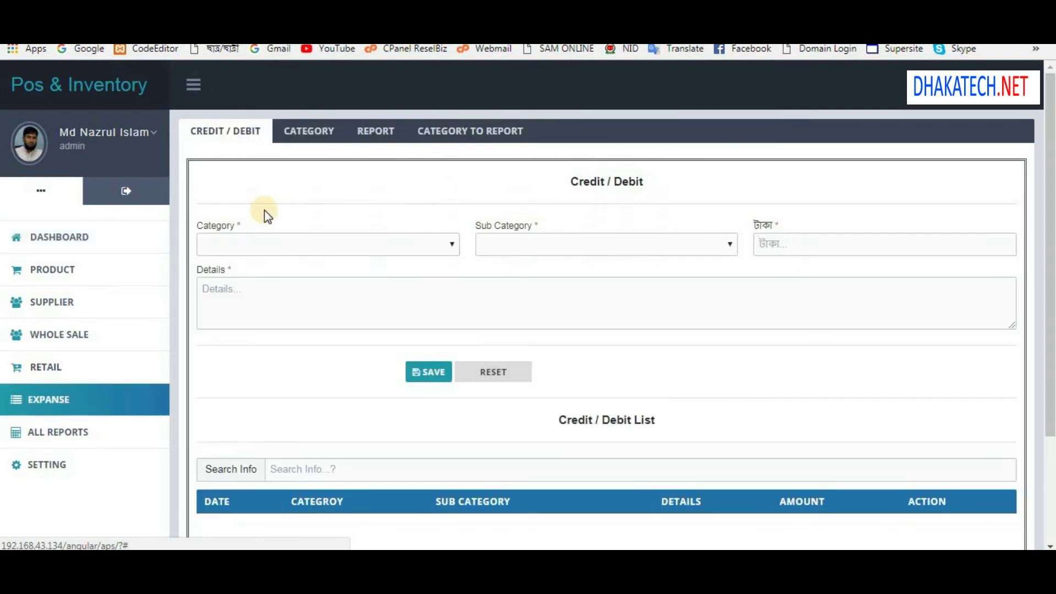
pyautogui.click(248, 244)
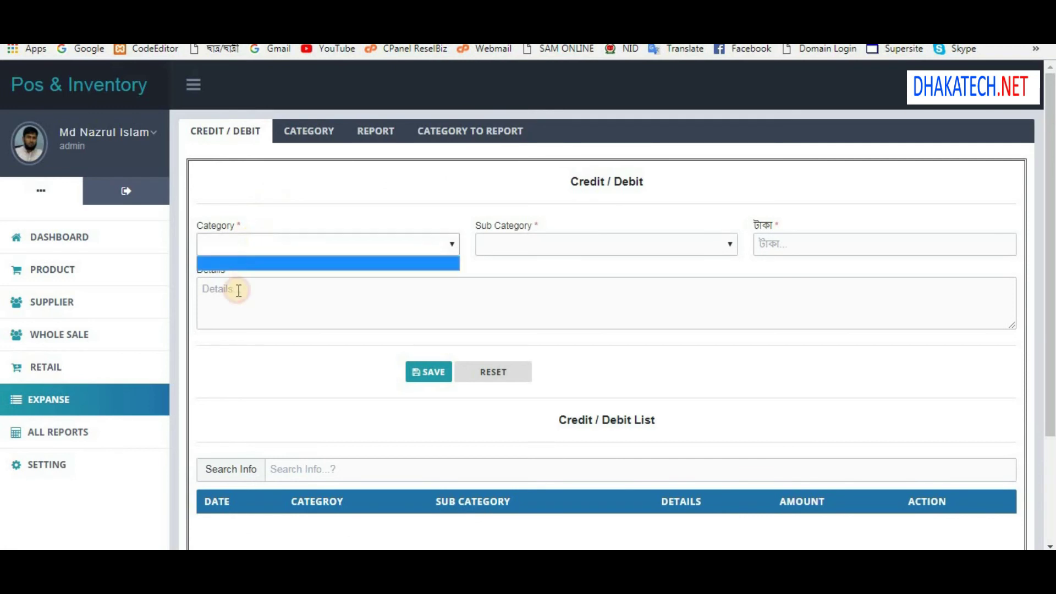
pyautogui.click(391, 265)
pyautogui.click(531, 246)
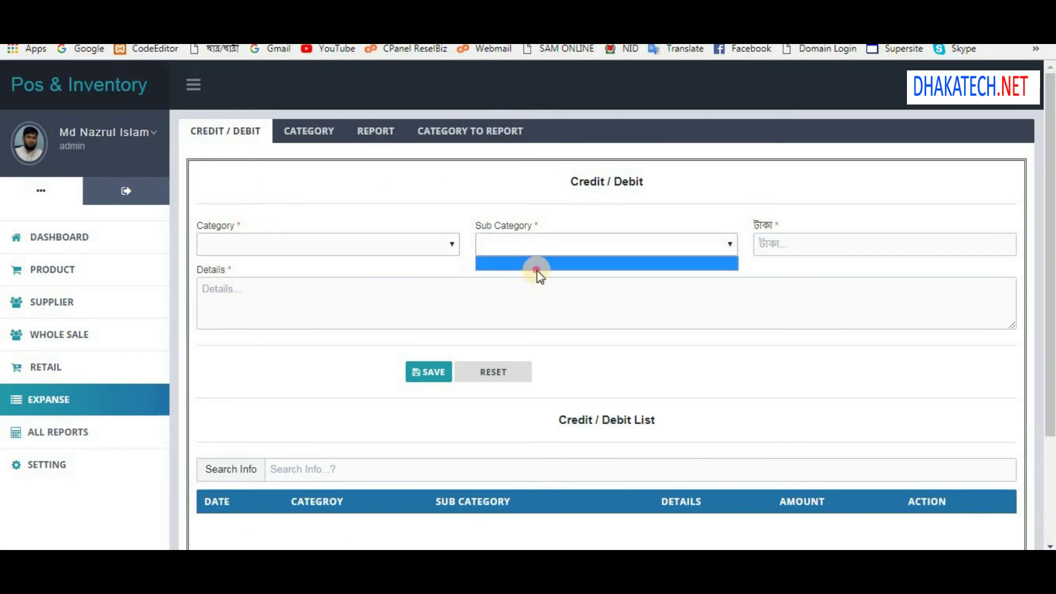
pyautogui.click(297, 132)
pyautogui.click(298, 132)
pyautogui.click(734, 246)
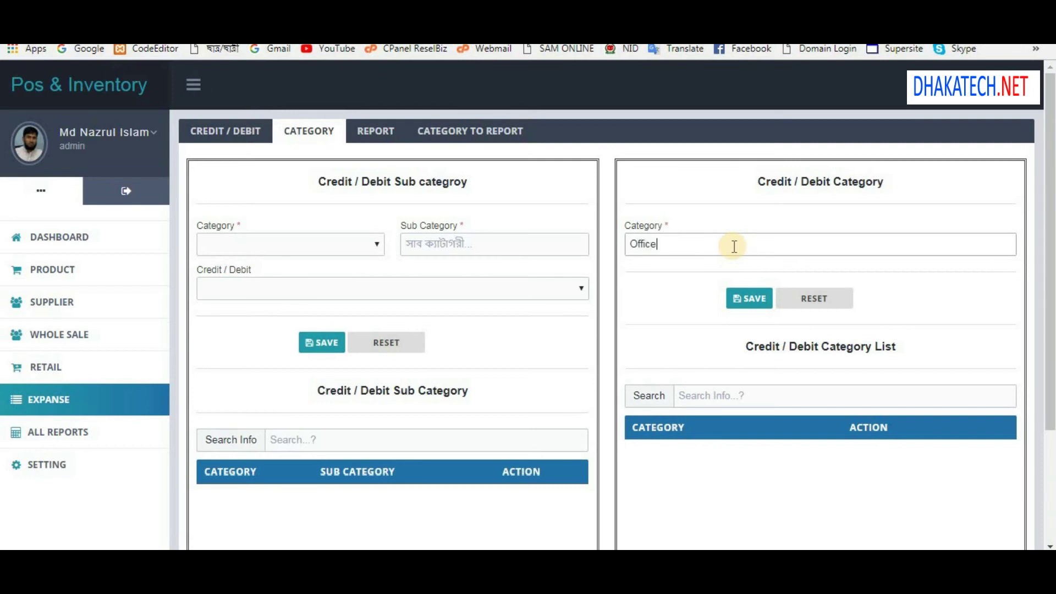
pyautogui.press('Return')
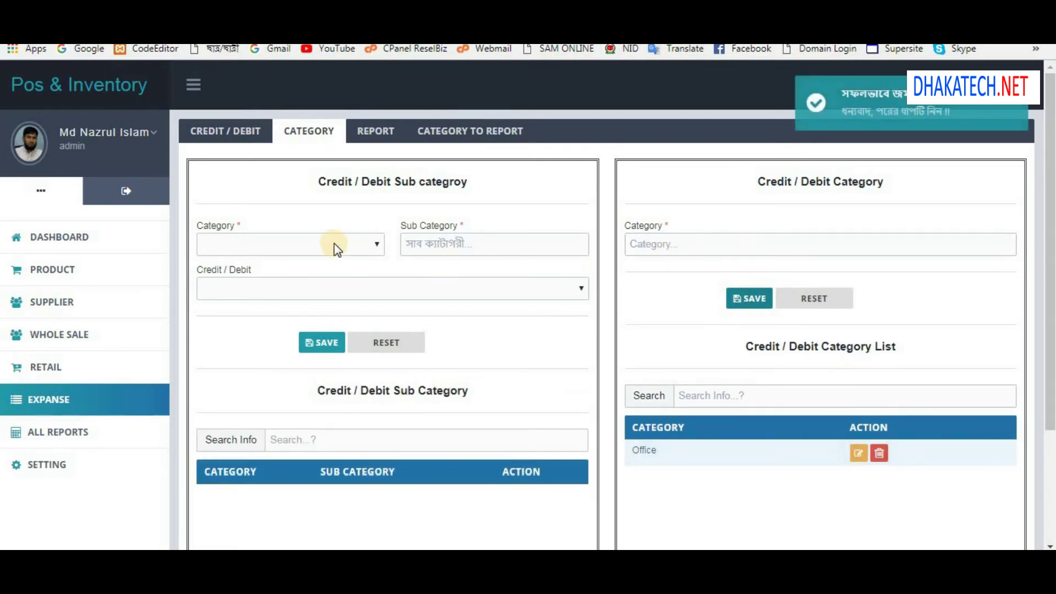
# Add a sub category named Tee under Office, set as Debit (-).
pyautogui.click(335, 247)
pyautogui.click(238, 275)
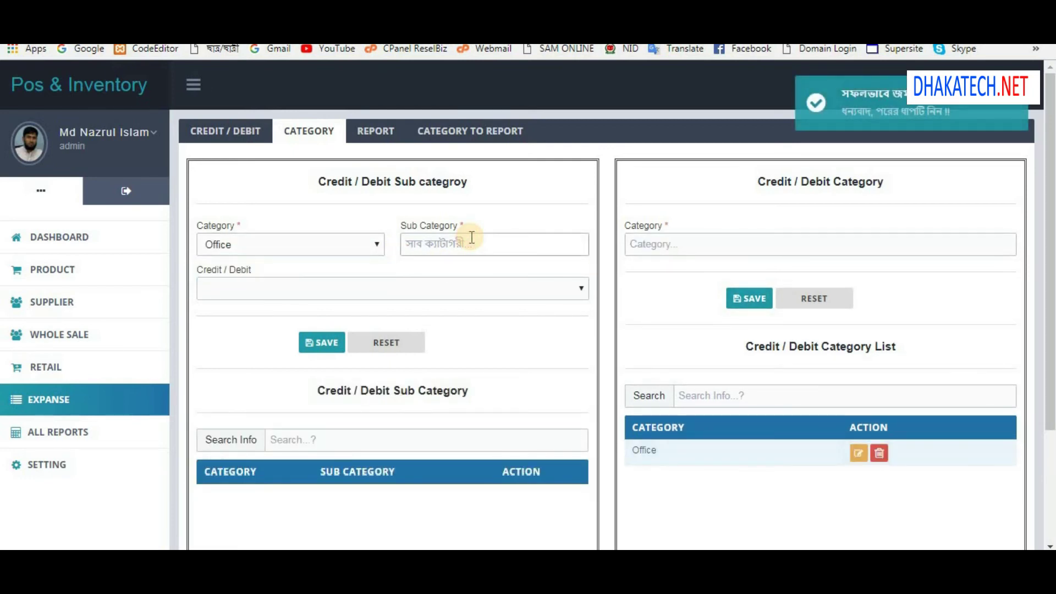
pyautogui.write('Tee')
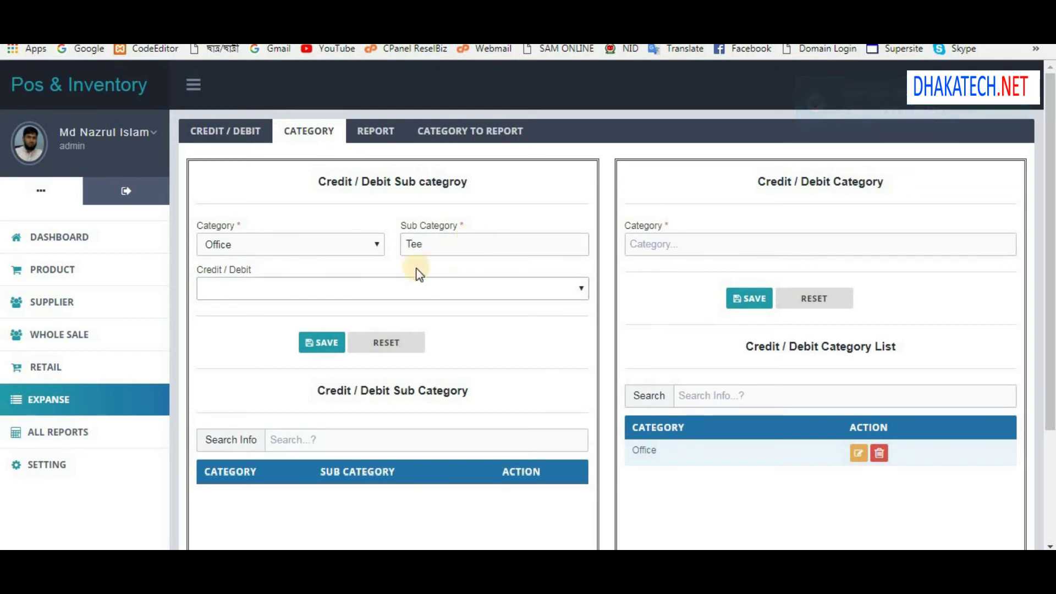
pyautogui.click(395, 287)
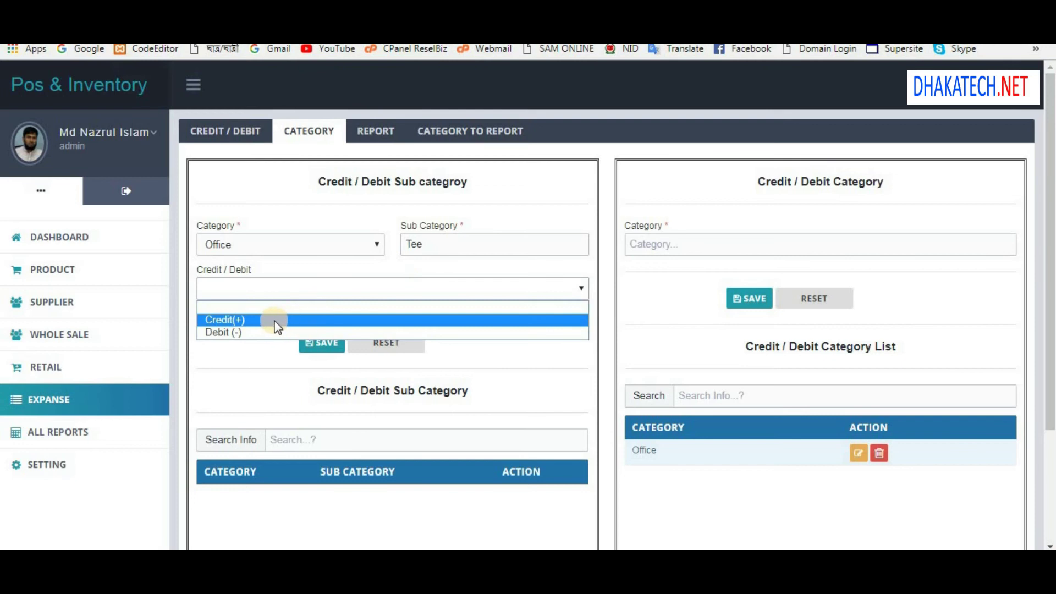
pyautogui.click(248, 332)
pyautogui.click(308, 343)
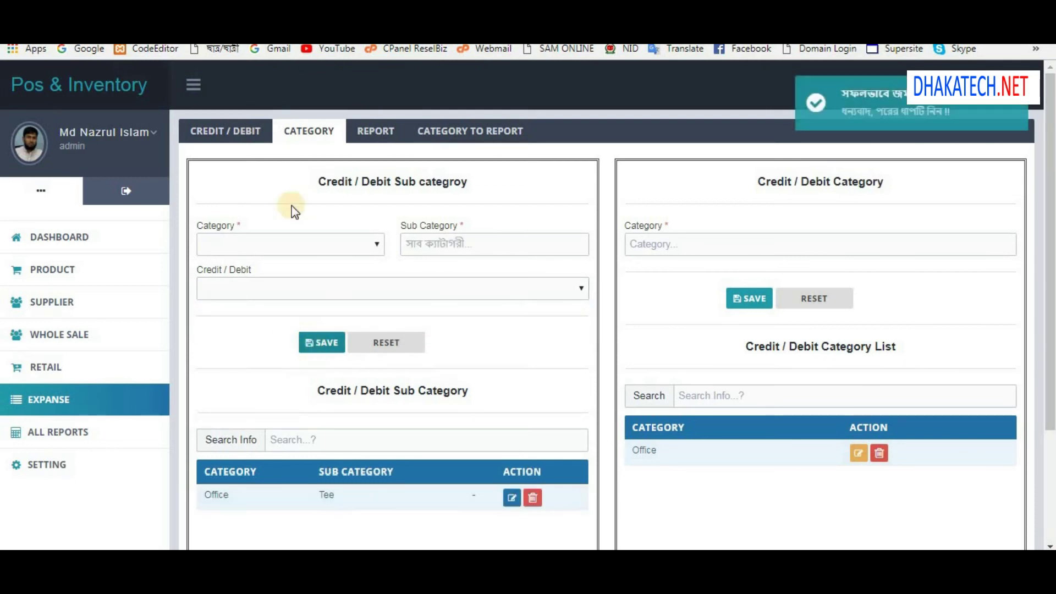
# Record an Office expense under Tee (-) with an amount of 50 and details klkljkl, and review the credit/debit list.
pyautogui.click(229, 130)
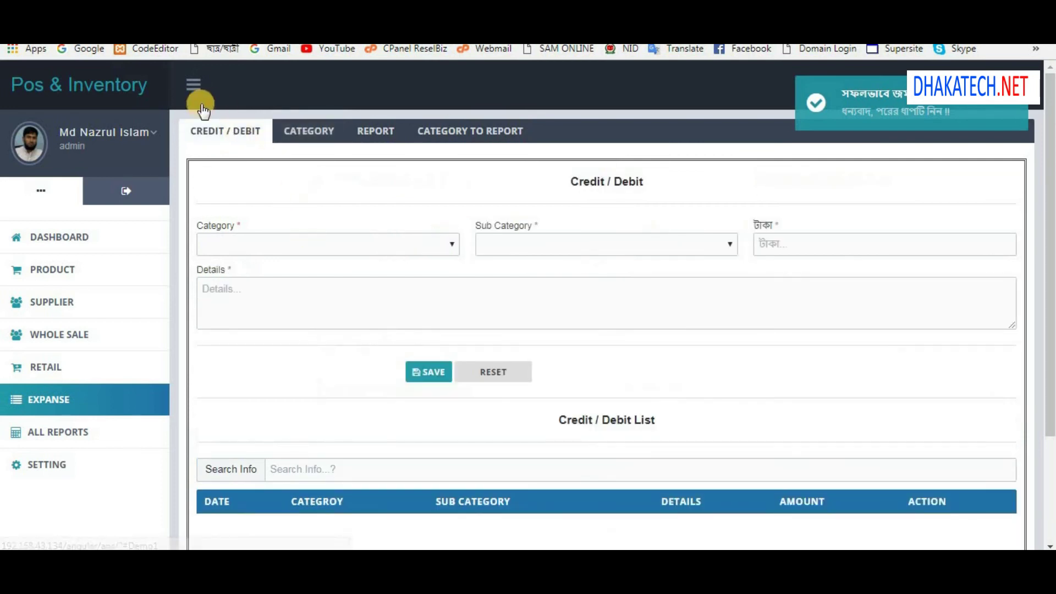
pyautogui.click(221, 133)
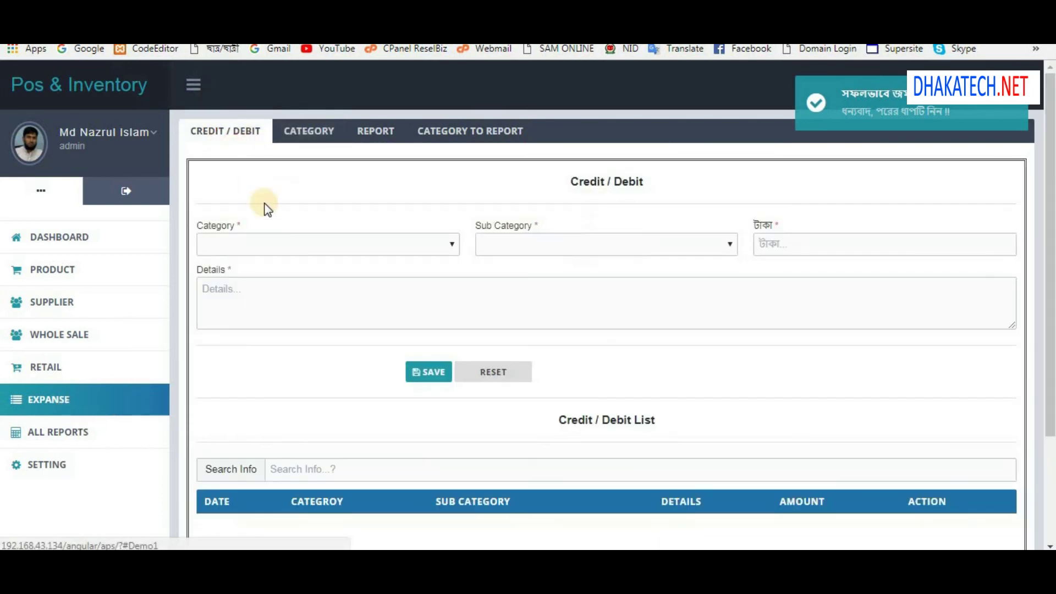
pyautogui.click(290, 252)
pyautogui.click(247, 276)
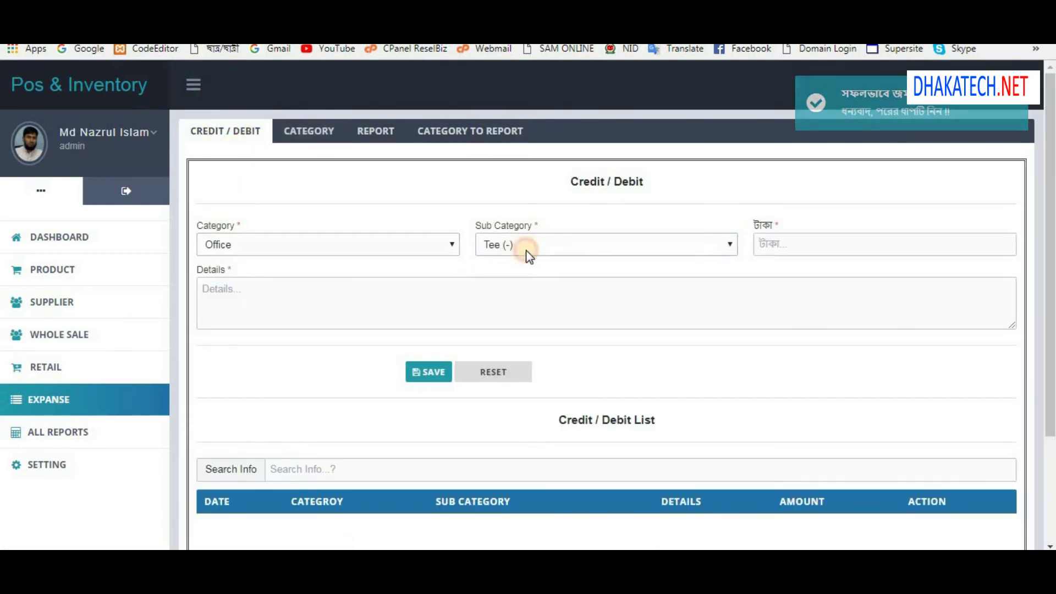
pyautogui.click(835, 254)
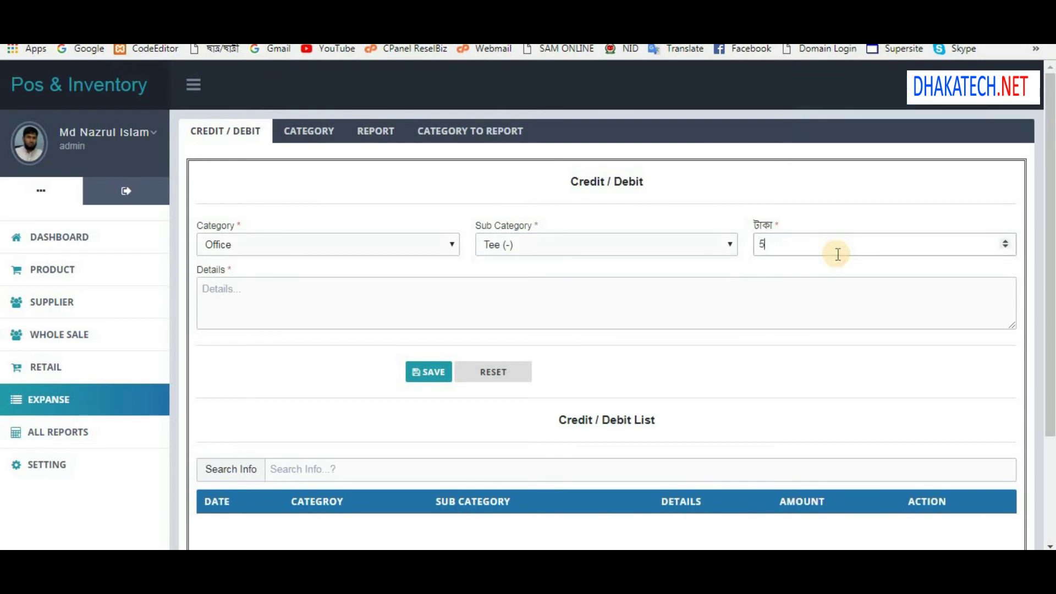
pyautogui.press('Tab')
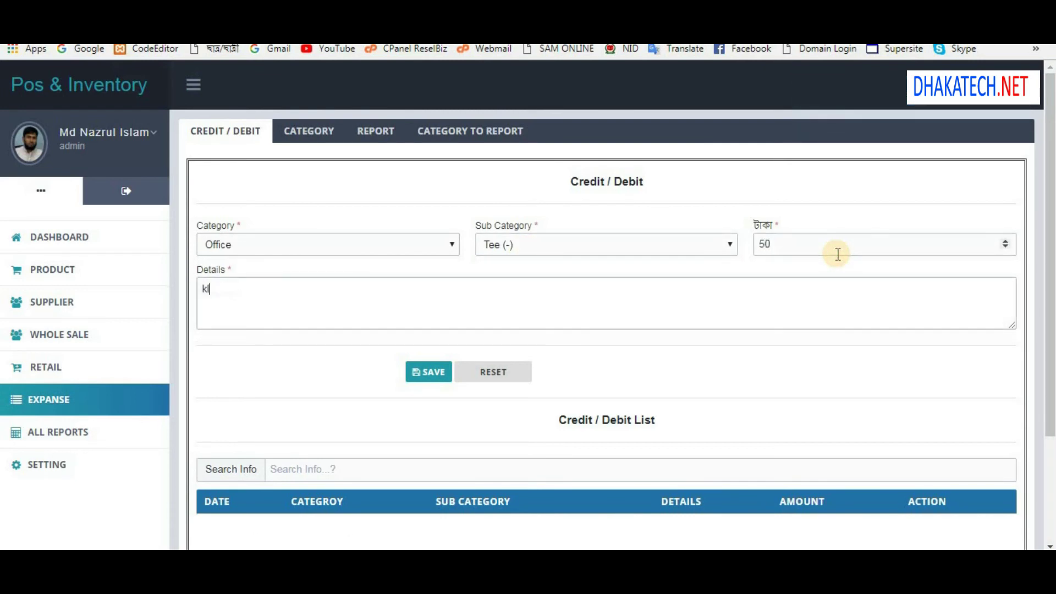
pyautogui.press('Tab')
pyautogui.press('Return')
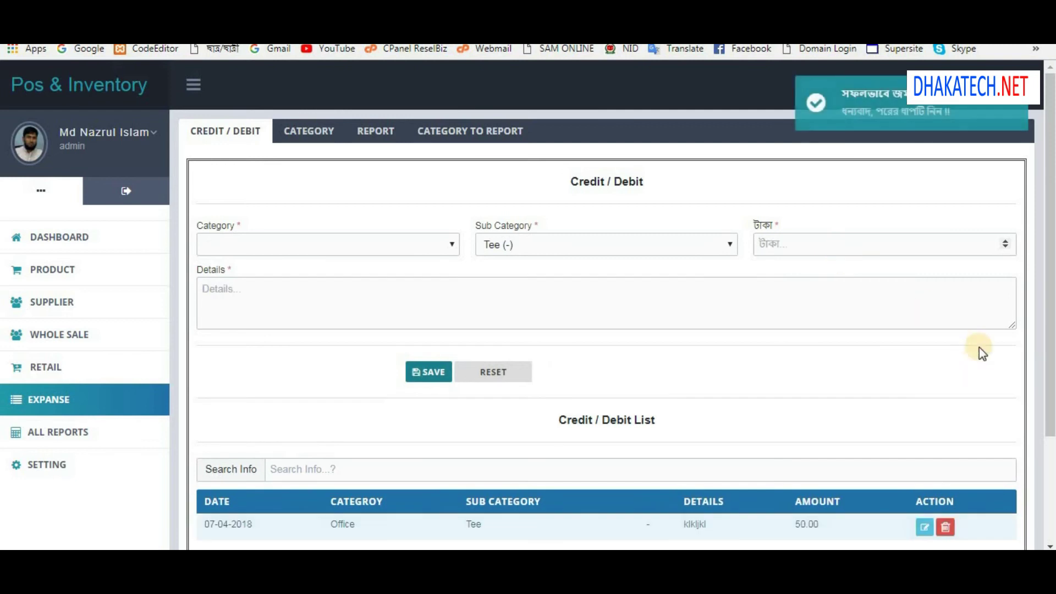
pyautogui.scroll(-2, 885, 423)
pyautogui.scroll(2, 880, 419)
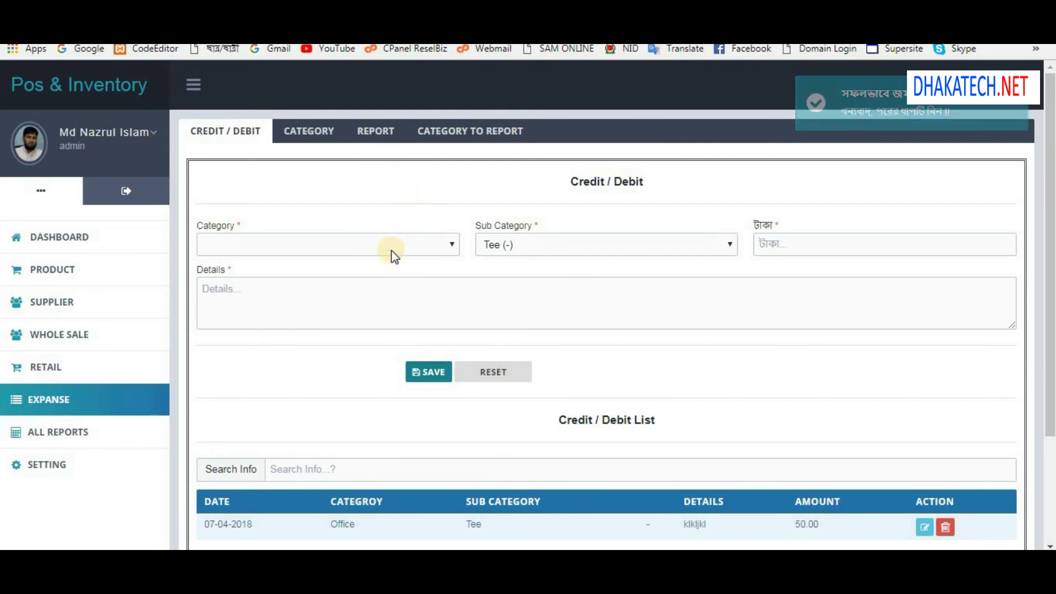
# Generate the expense report from 2018-04-01 to 2018-04-27.
pyautogui.click(360, 135)
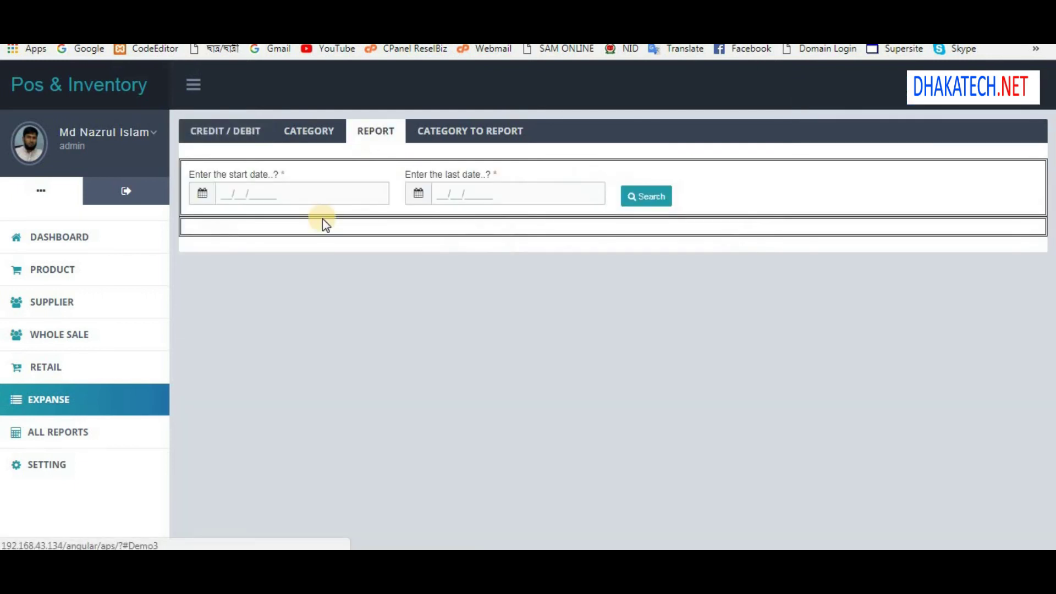
pyautogui.click(302, 198)
pyautogui.click(242, 278)
pyautogui.click(495, 198)
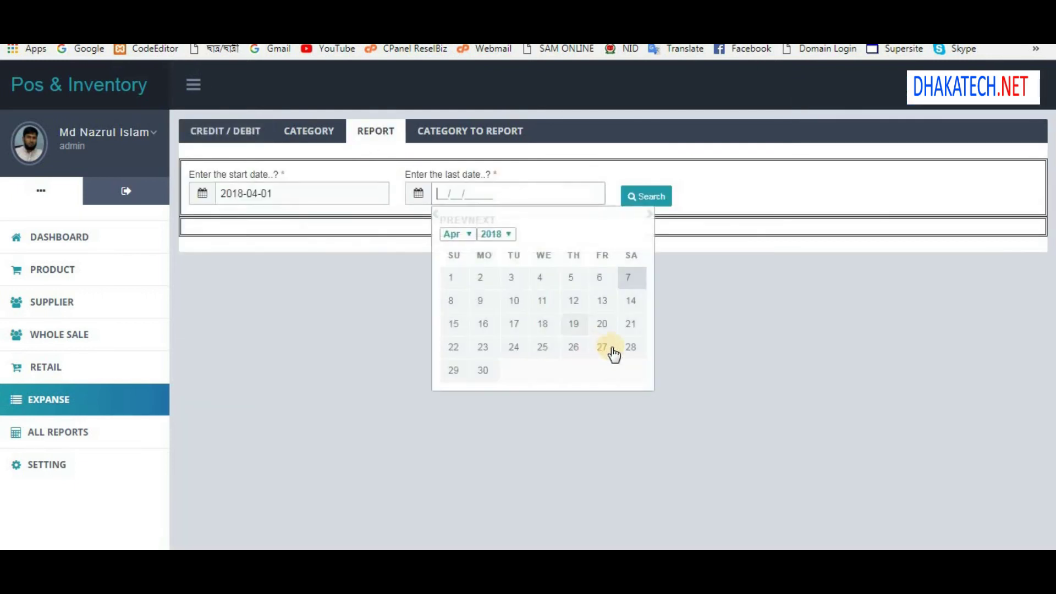
pyautogui.click(602, 346)
pyautogui.click(658, 199)
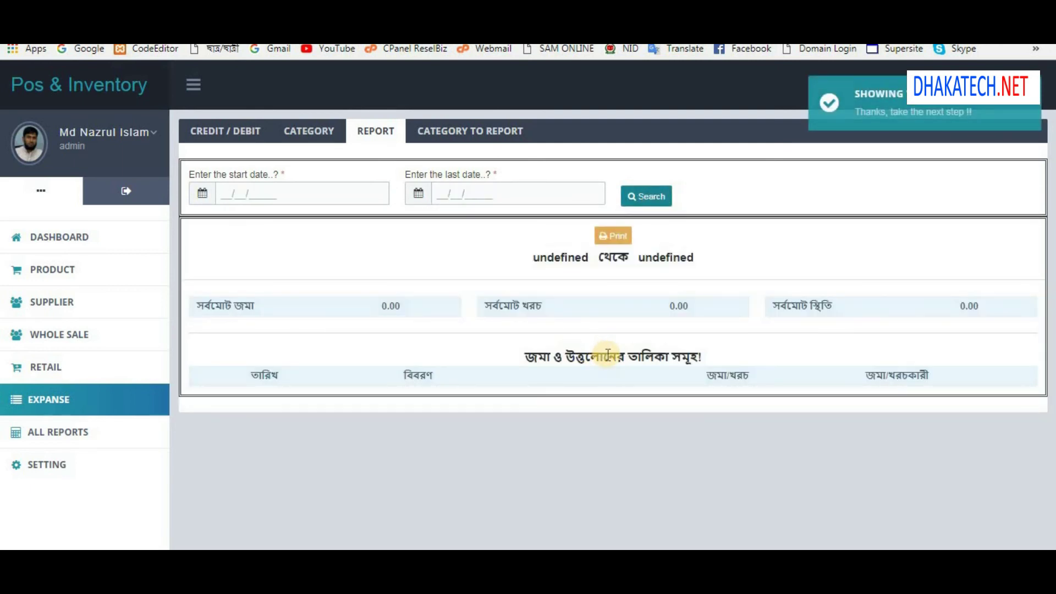
# Generate the expense report again with 2018-04-04 as the start date and a last date in April 2018.
pyautogui.click(291, 189)
pyautogui.click(323, 276)
pyautogui.click(443, 193)
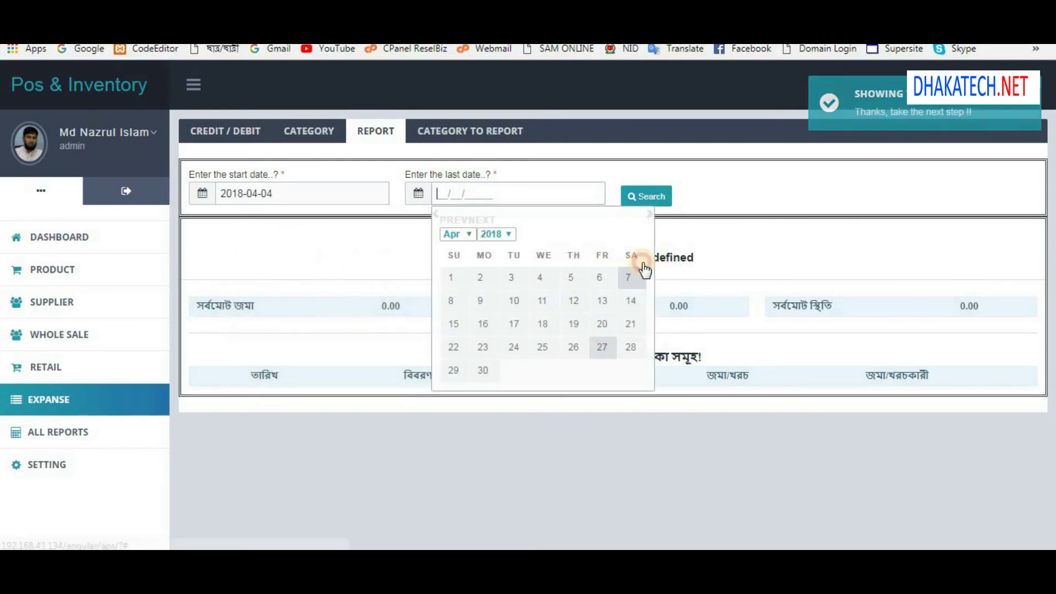
pyautogui.click(602, 346)
pyautogui.click(647, 196)
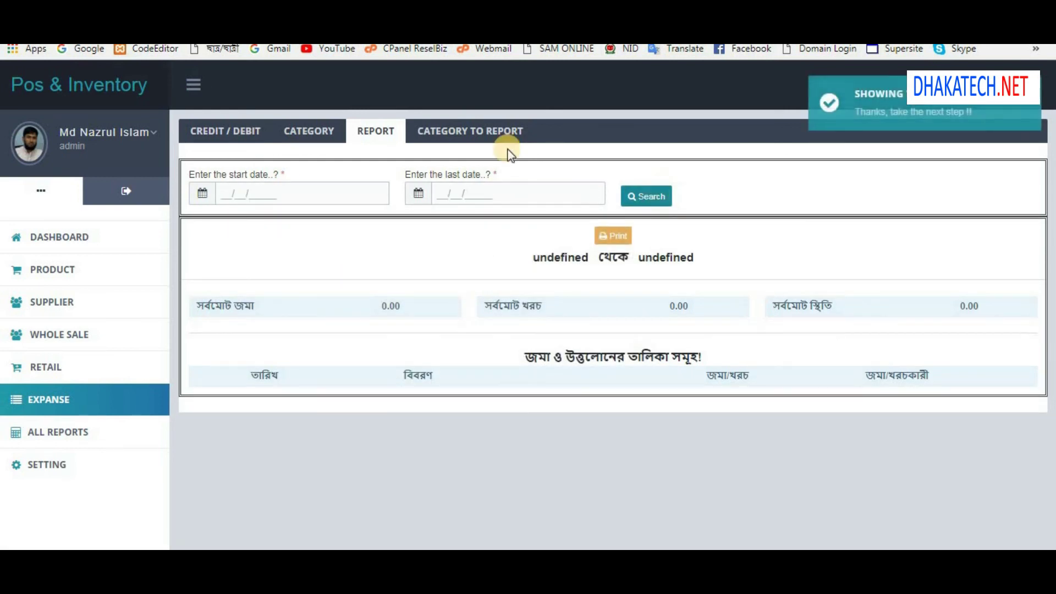
# Try to run the category report for Office with the Credit type, leaving both dates empty.
pyautogui.click(495, 130)
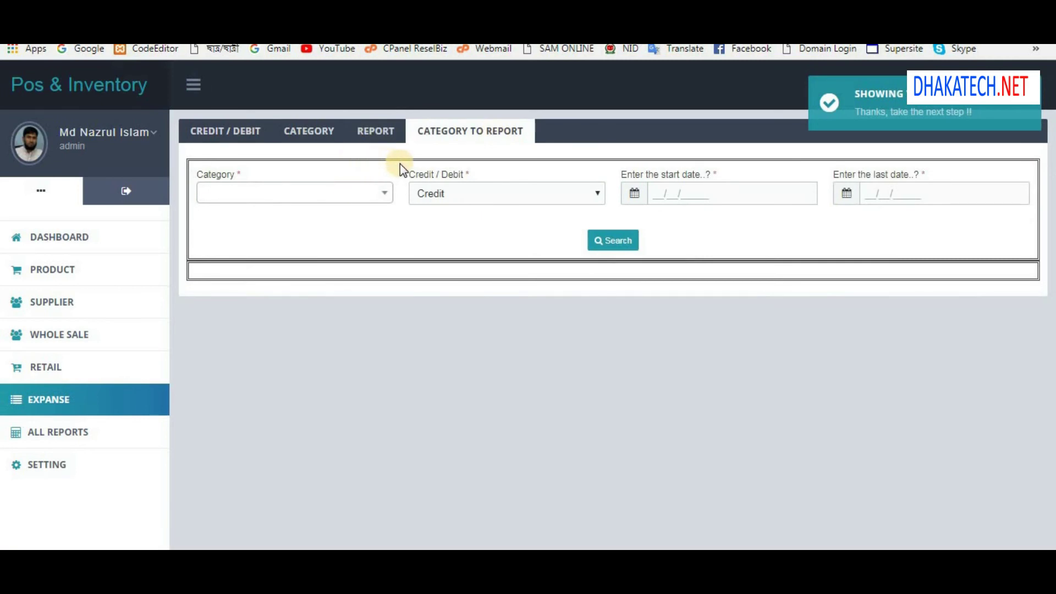
pyautogui.click(345, 194)
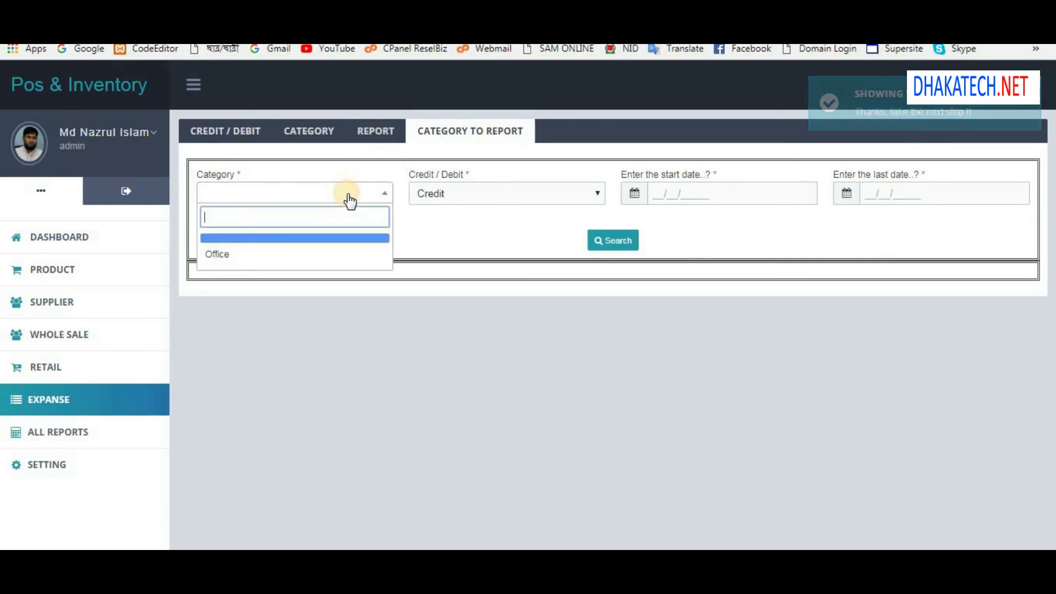
pyautogui.click(306, 256)
pyautogui.click(489, 198)
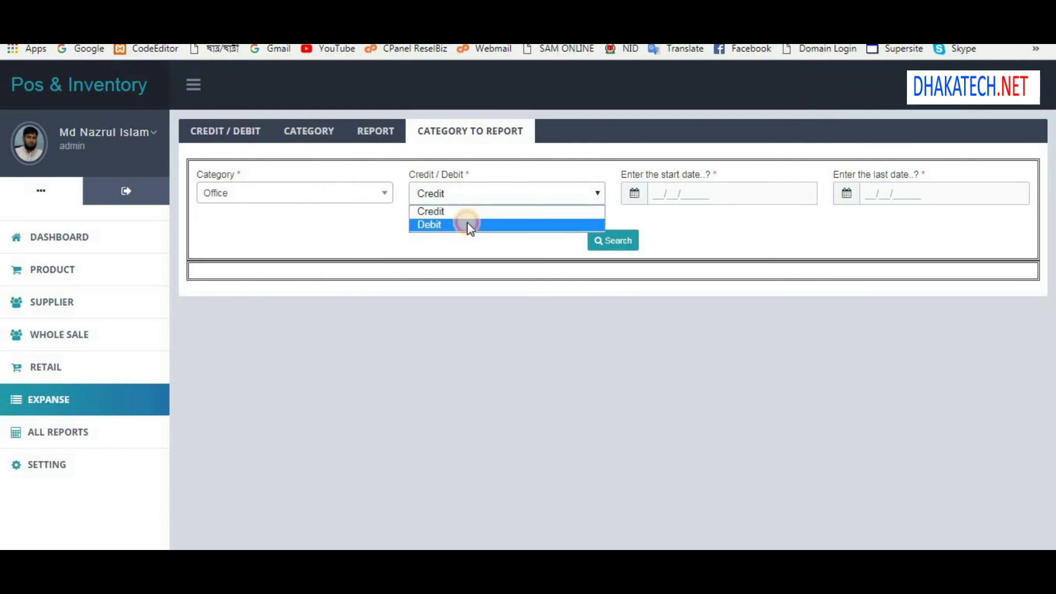
pyautogui.click(467, 223)
pyautogui.click(467, 196)
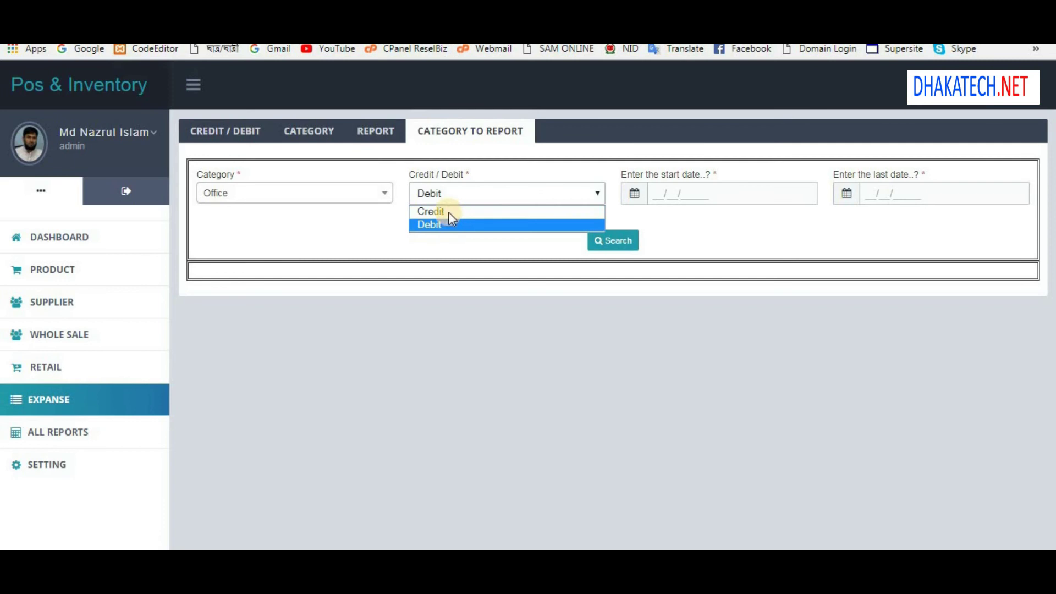
pyautogui.click(477, 211)
pyautogui.click(690, 192)
pyautogui.click(925, 196)
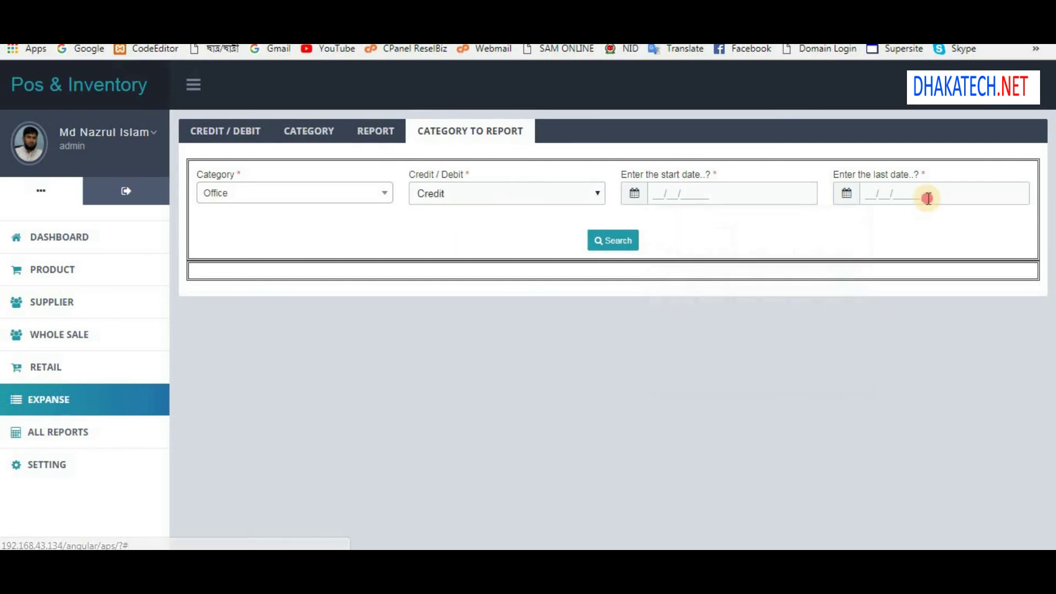
pyautogui.click(588, 223)
pyautogui.click(600, 239)
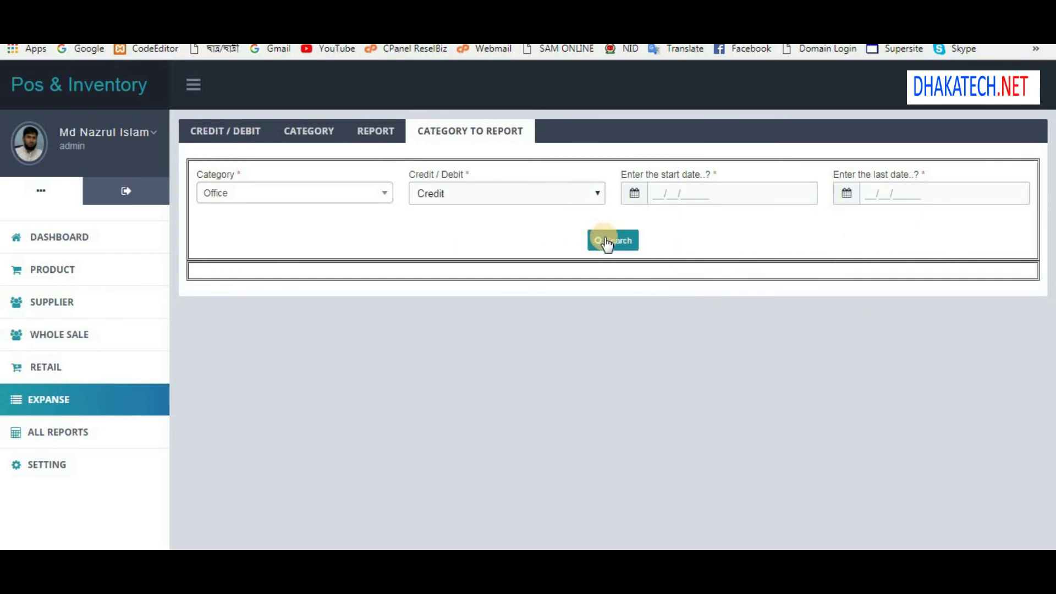
# Run the category report for Office with the Debit type from 2018-04-03 to 2018-04-26, and postpone the application update reminder.
pyautogui.click(480, 201)
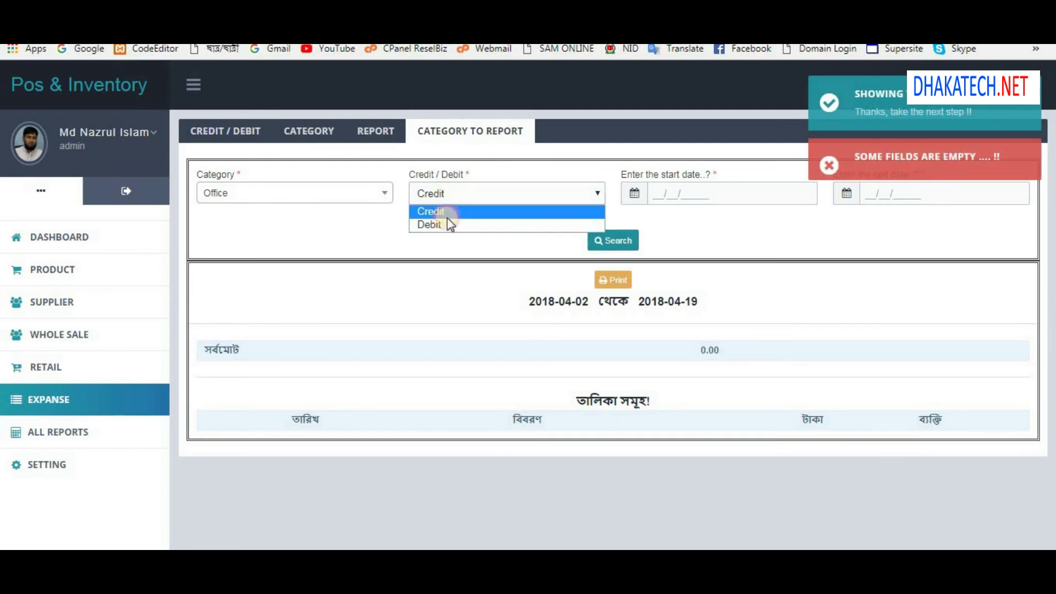
pyautogui.click(449, 225)
pyautogui.click(660, 195)
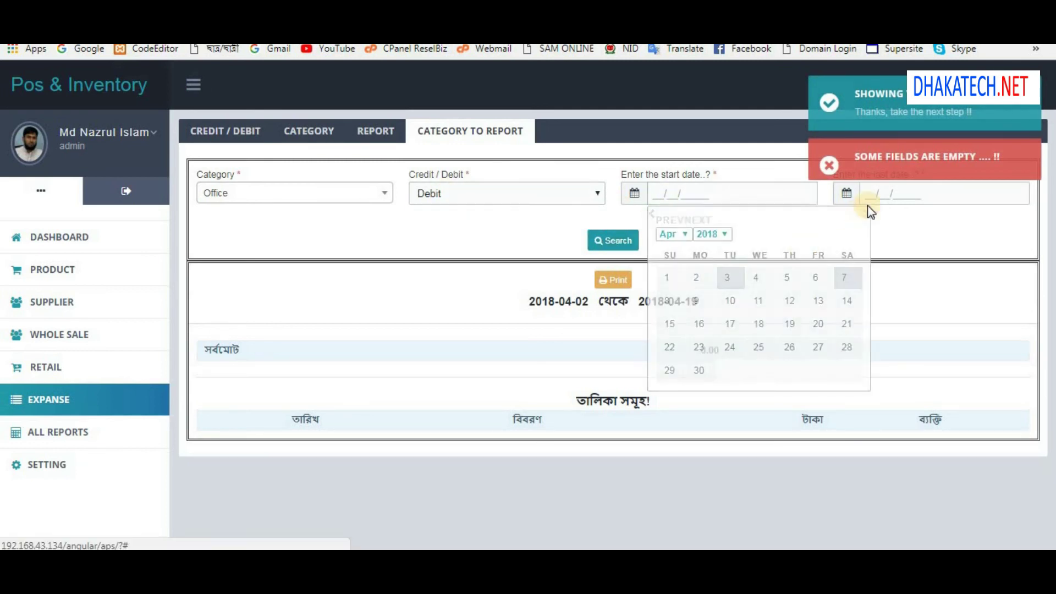
pyautogui.click(868, 203)
pyautogui.click(715, 258)
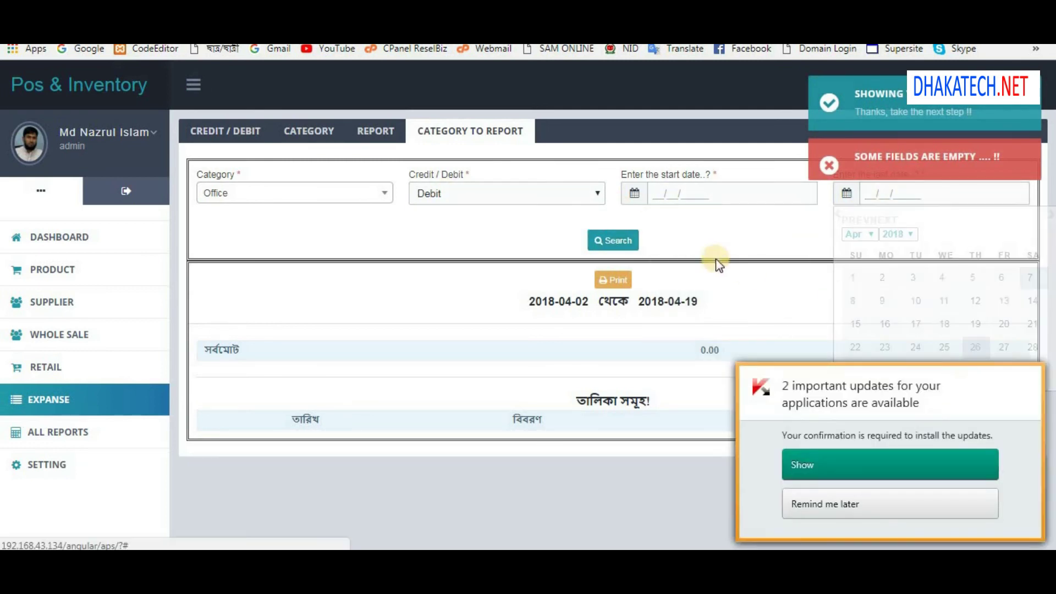
pyautogui.click(623, 238)
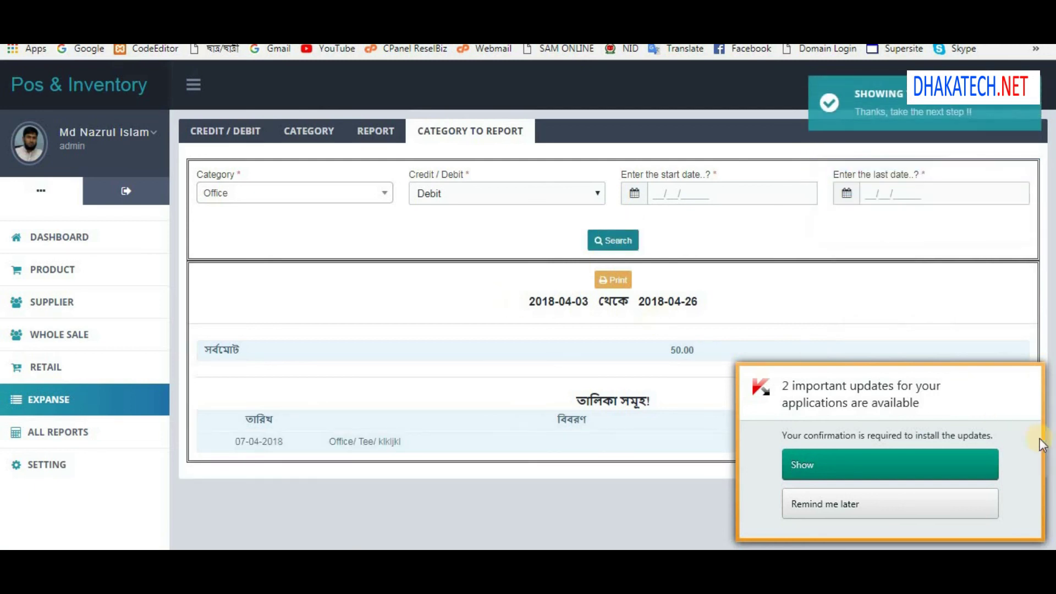
pyautogui.click(830, 503)
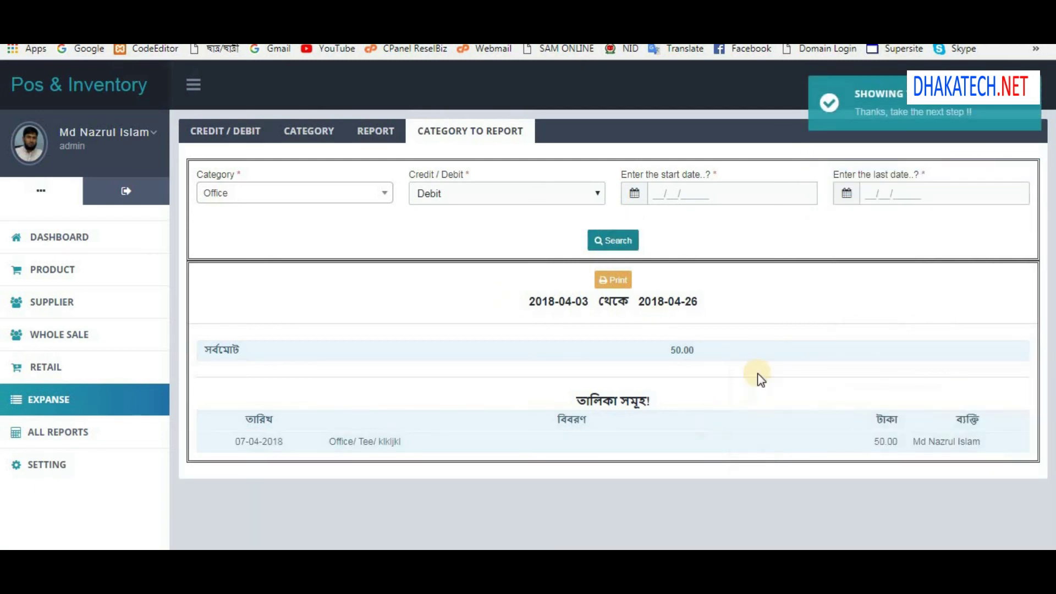
# Run the Office category report with the Credit type from 2018-04-01 to 2018-04-26.
pyautogui.click(394, 144)
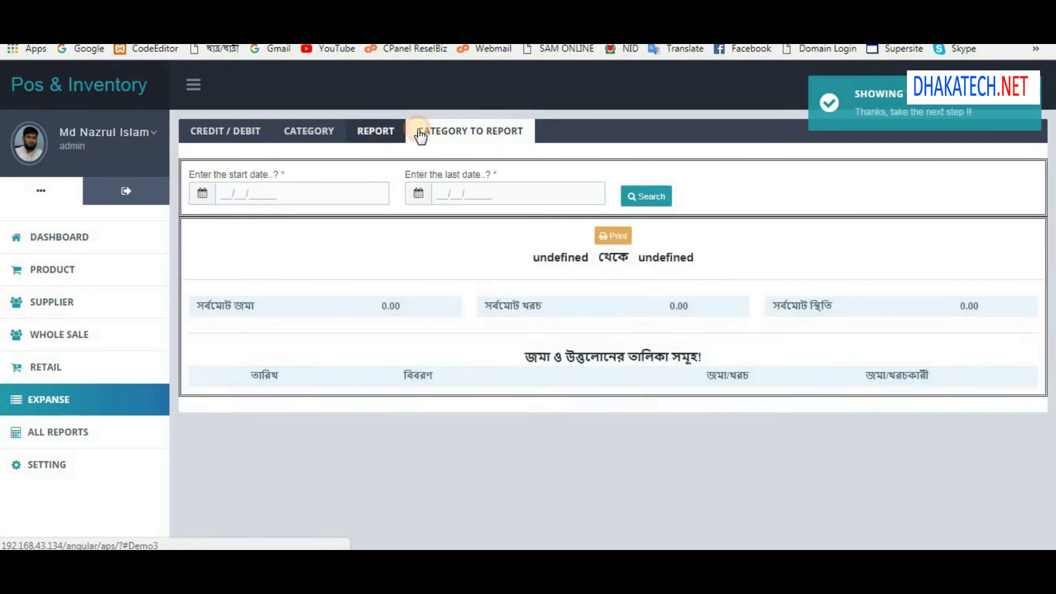
pyautogui.click(421, 130)
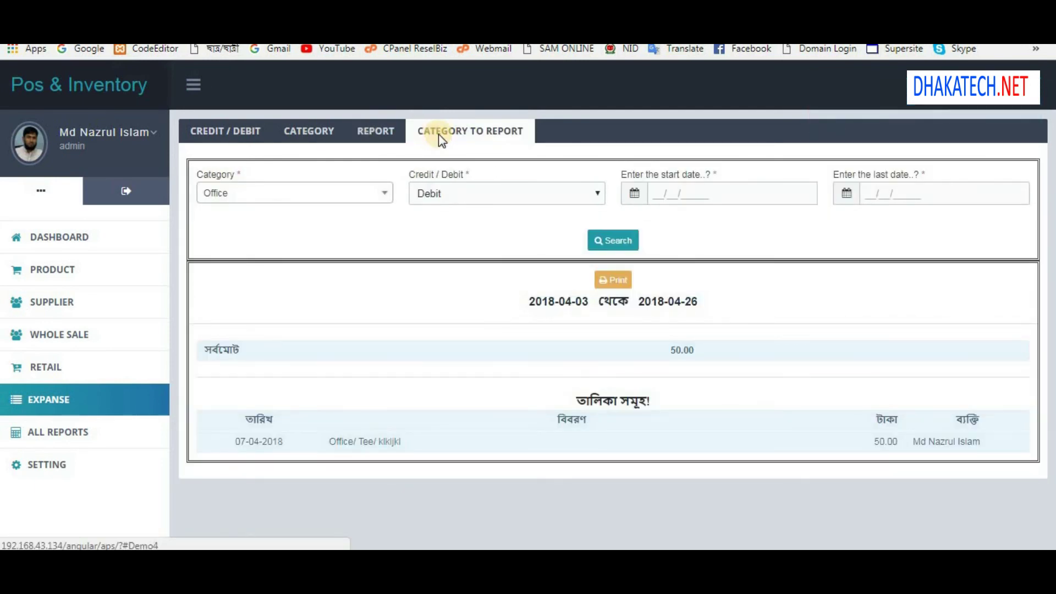
pyautogui.click(303, 193)
pyautogui.click(230, 256)
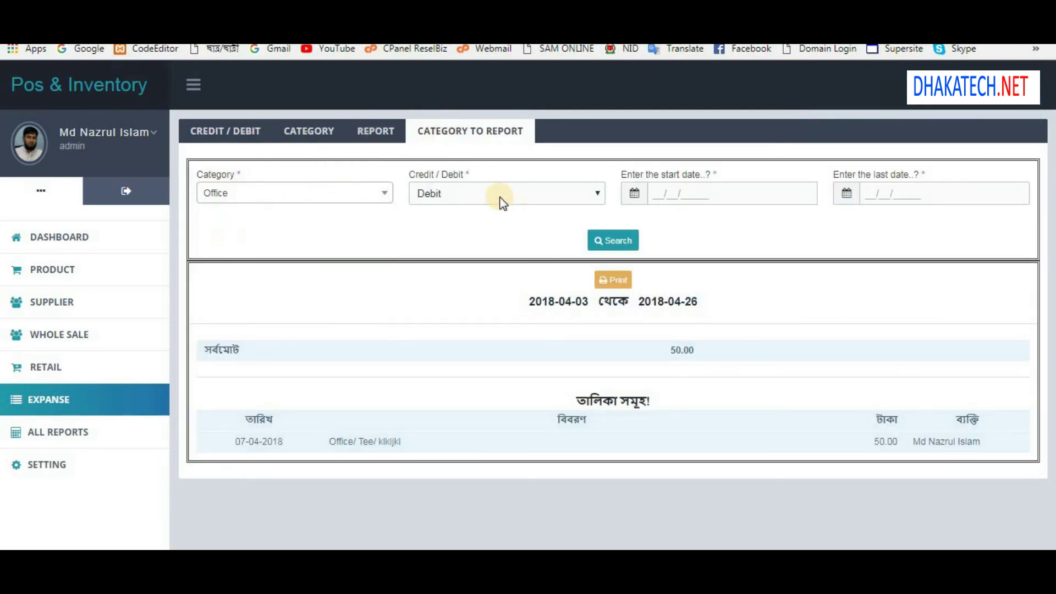
pyautogui.click(498, 197)
pyautogui.click(440, 216)
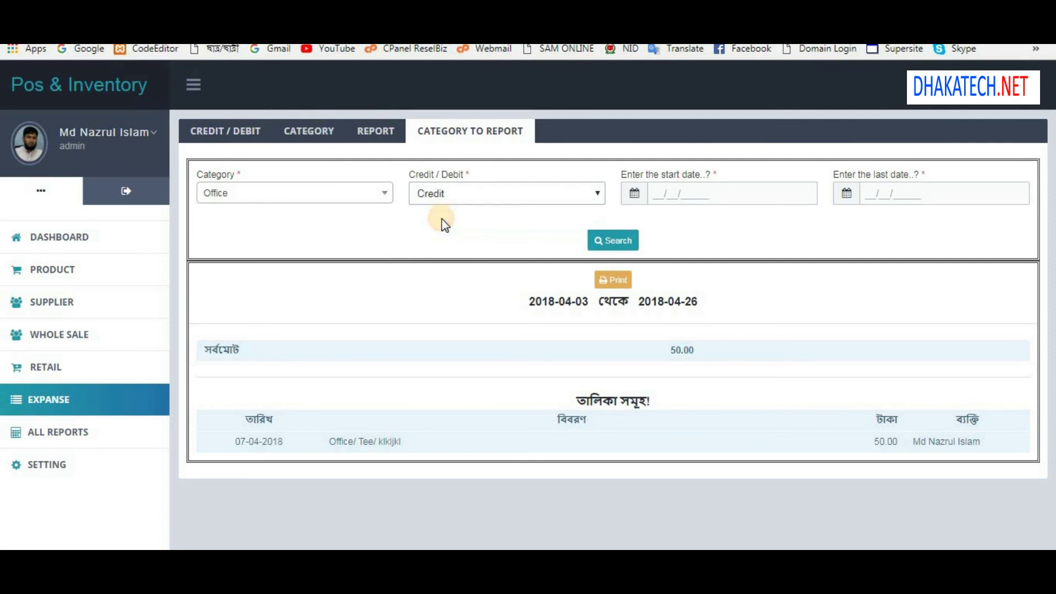
pyautogui.click(677, 193)
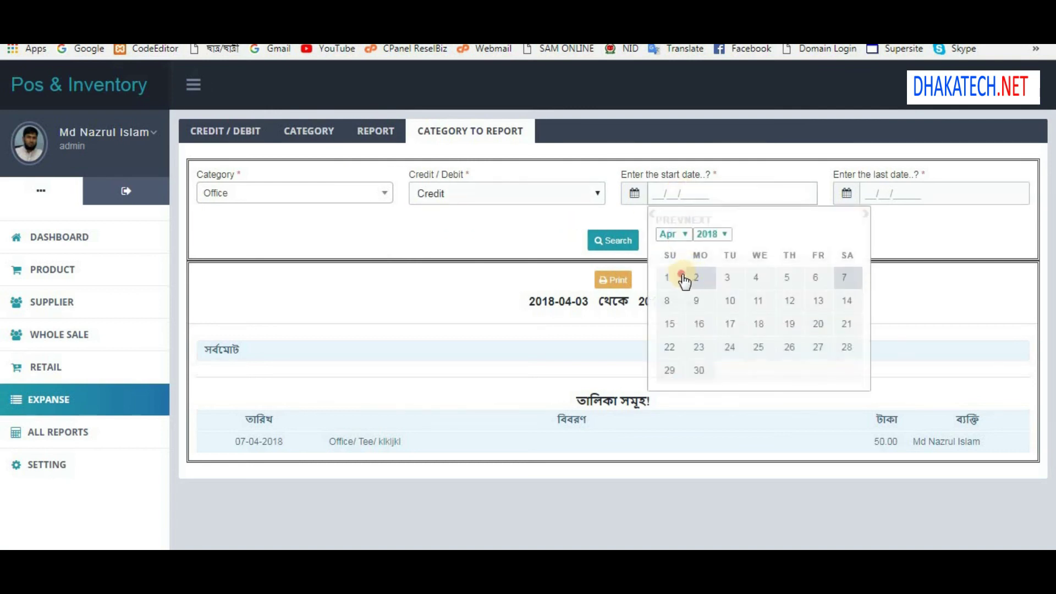
pyautogui.click(693, 278)
pyautogui.click(938, 196)
pyautogui.click(975, 347)
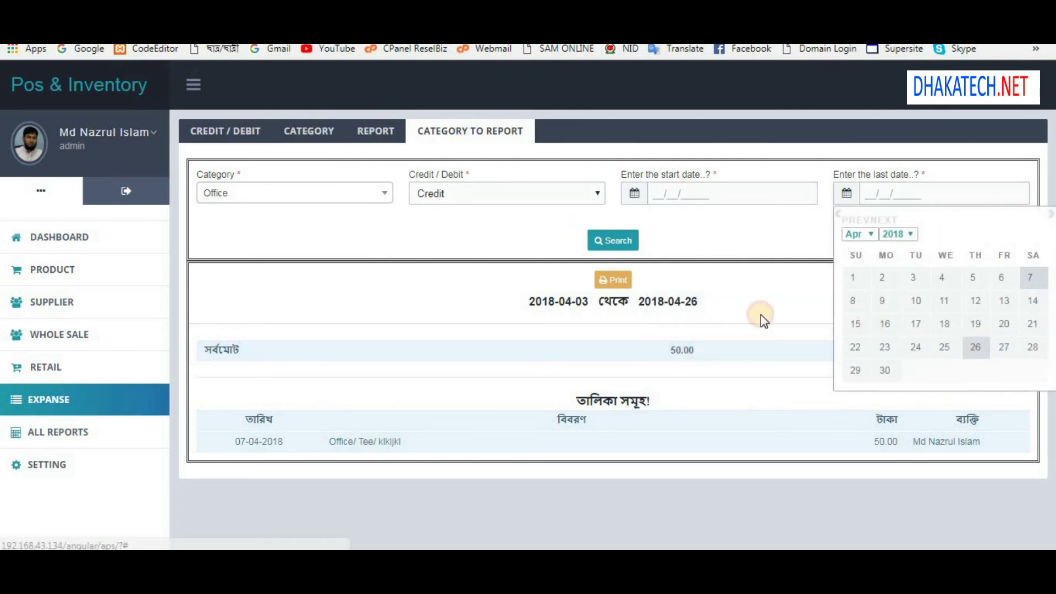
pyautogui.click(626, 242)
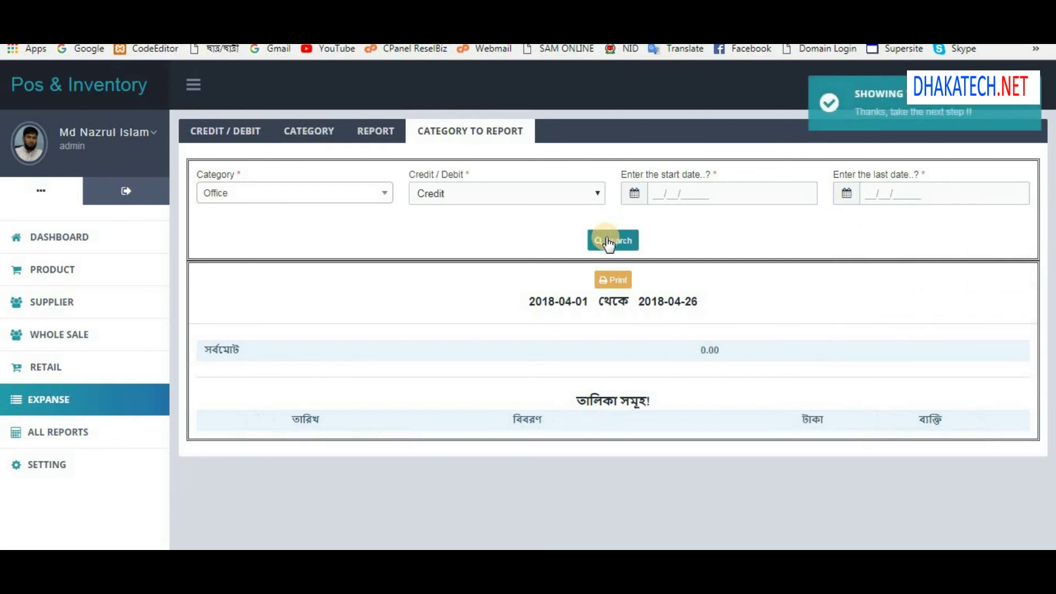
# Run the Office category report with the Debit type from 2018-04-01 to 2018-04-25.
pyautogui.click(497, 194)
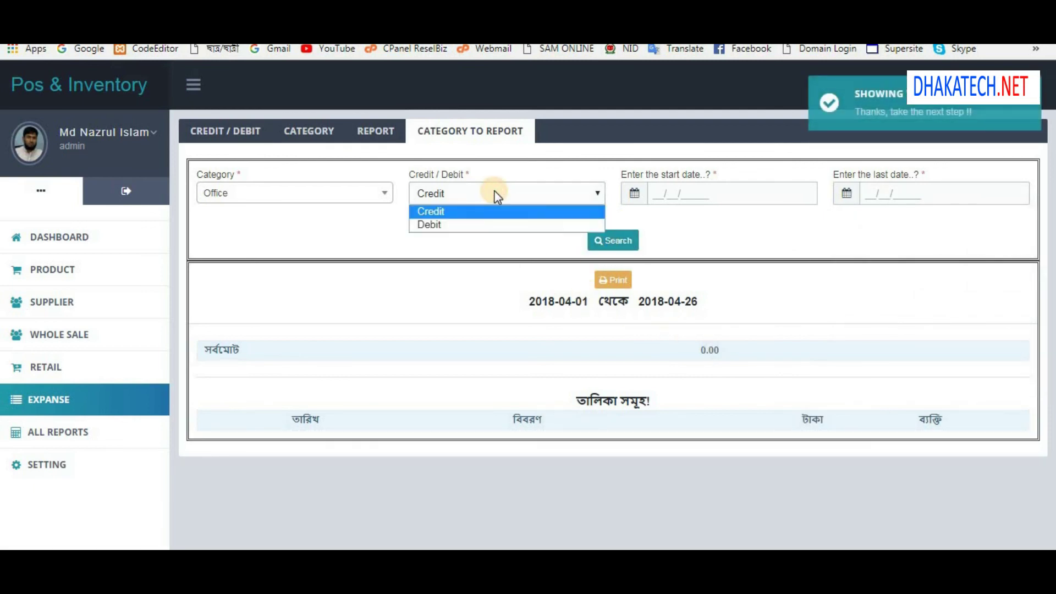
pyautogui.click(460, 224)
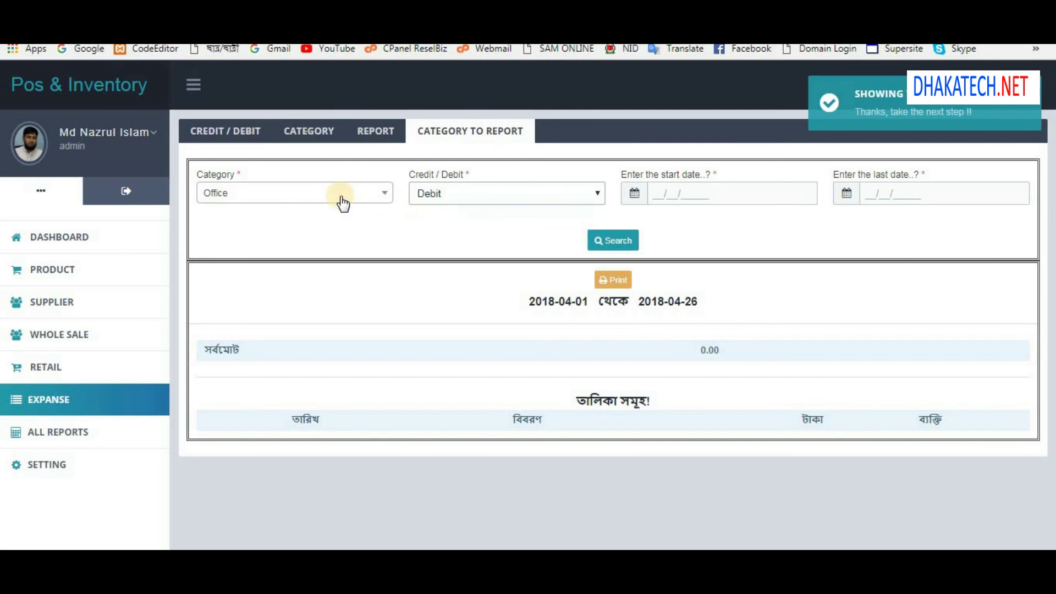
pyautogui.click(655, 194)
pyautogui.click(667, 278)
pyautogui.click(896, 195)
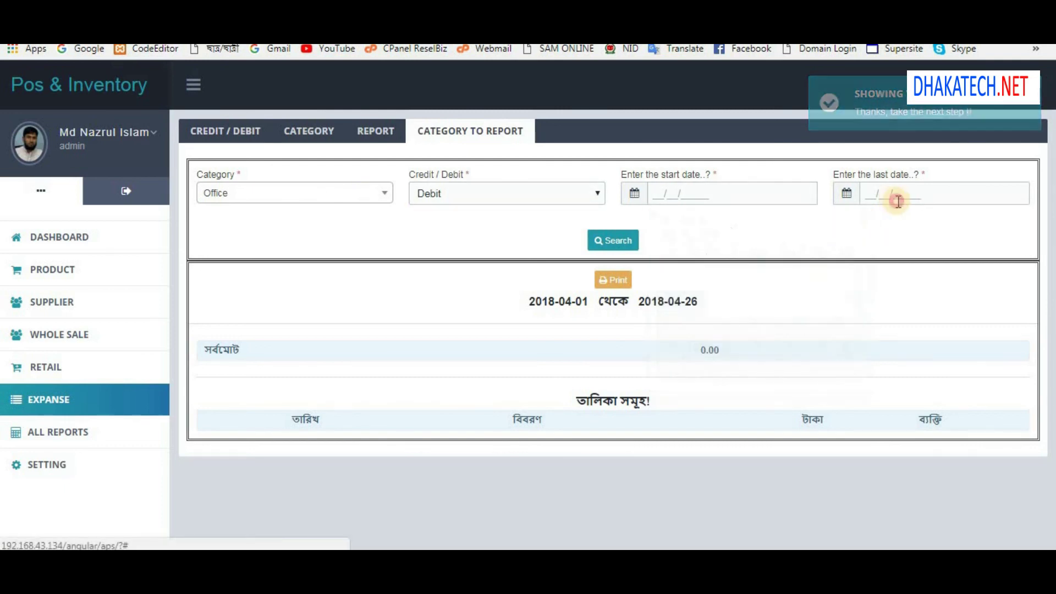
pyautogui.click(941, 346)
pyautogui.click(612, 240)
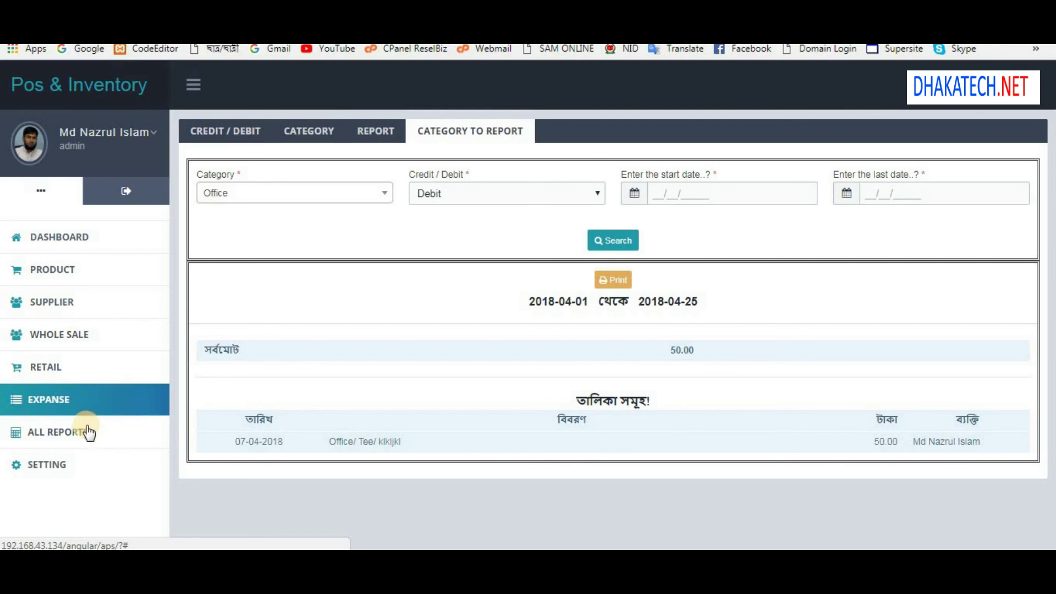
# Generate the supplier report covering all purchases from 2018-04-01 to 2018-04-27.
pyautogui.click(45, 432)
pyautogui.click(238, 144)
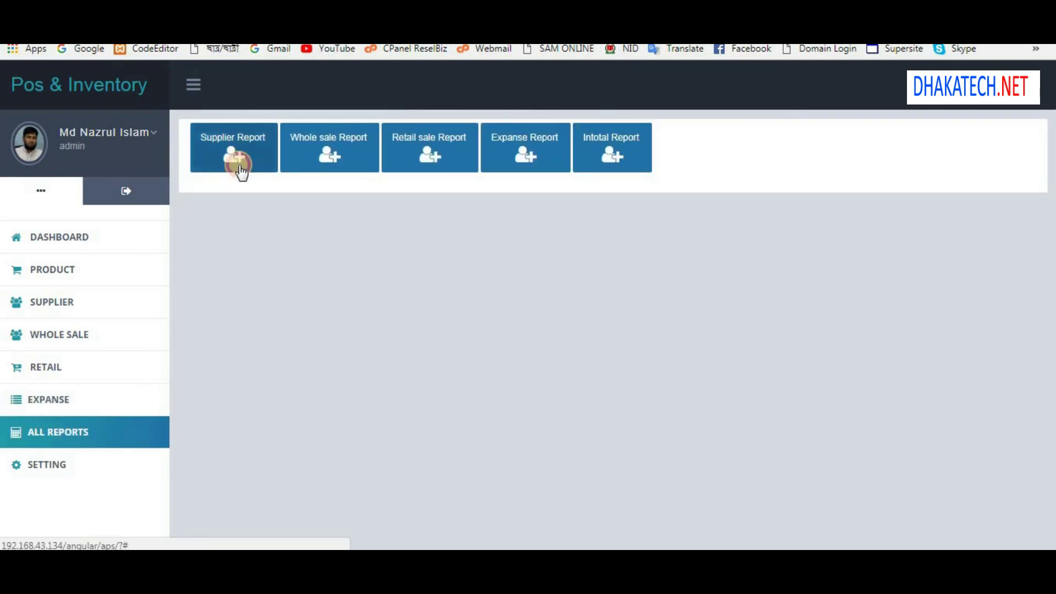
pyautogui.click(342, 230)
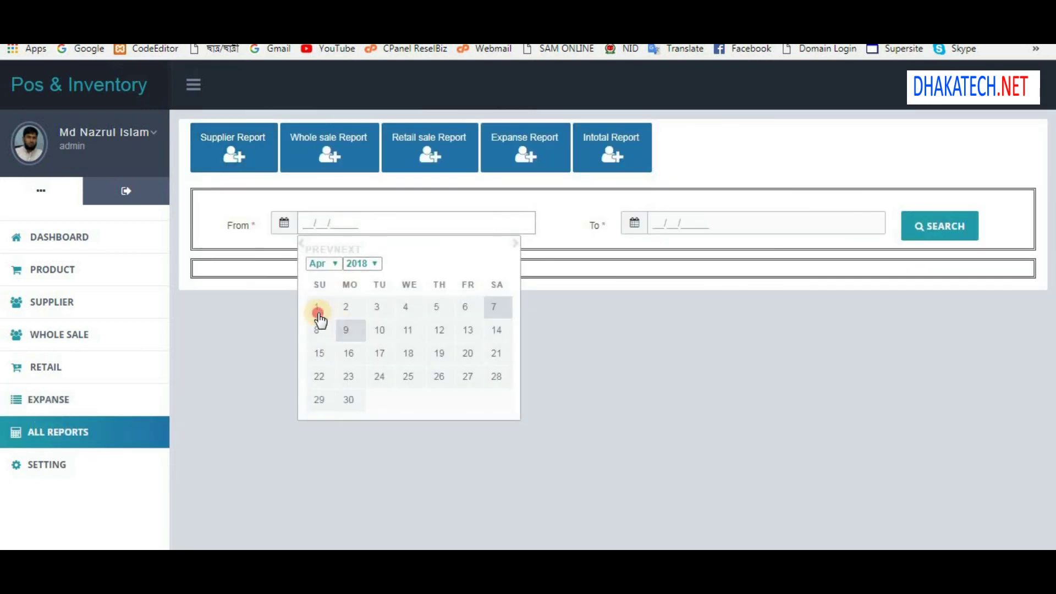
pyautogui.click(317, 306)
pyautogui.click(712, 228)
pyautogui.click(820, 376)
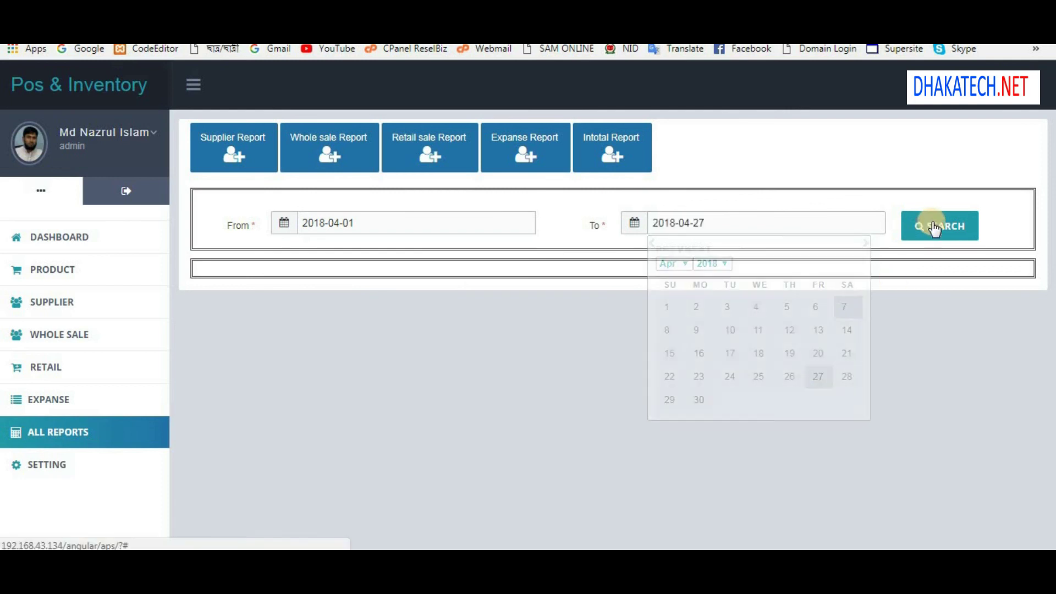
pyautogui.click(931, 226)
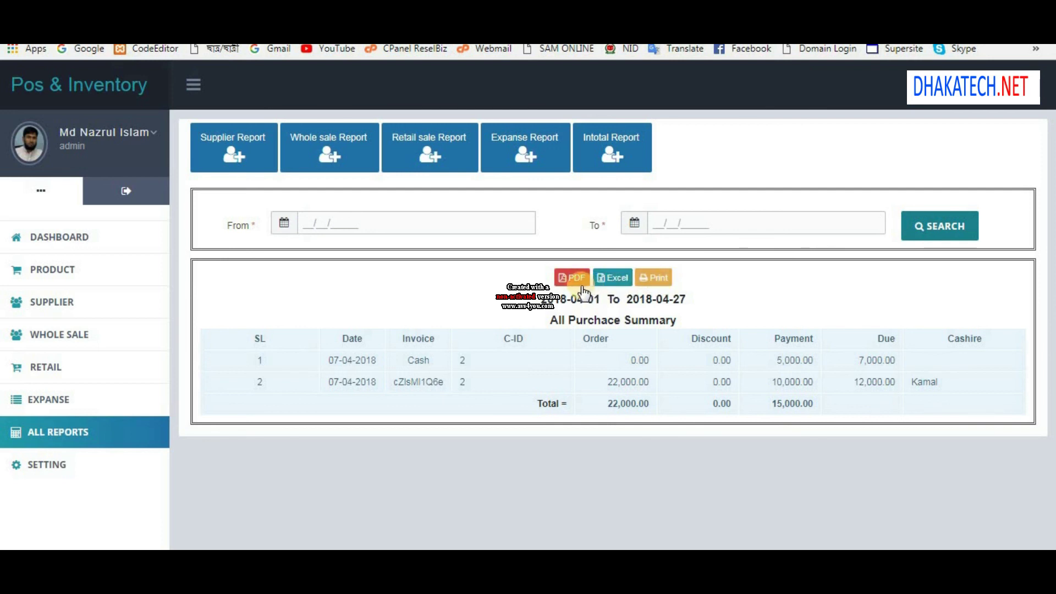
# Generate the whole sale report from 2018-04-01 to 2018-04-30 and review the payment and due amounts of its second entry.
pyautogui.click(345, 156)
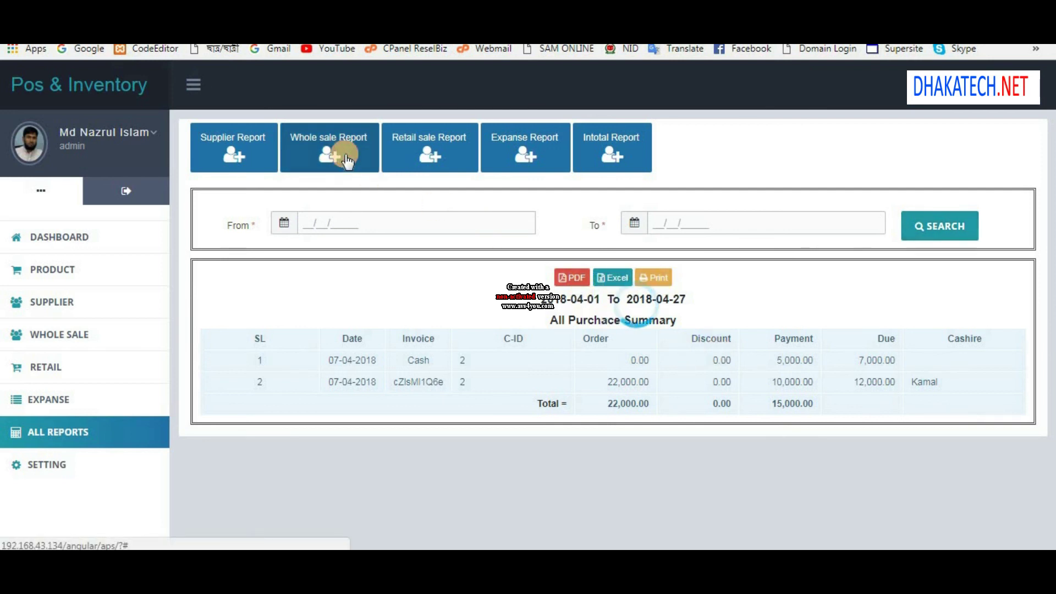
pyautogui.click(349, 224)
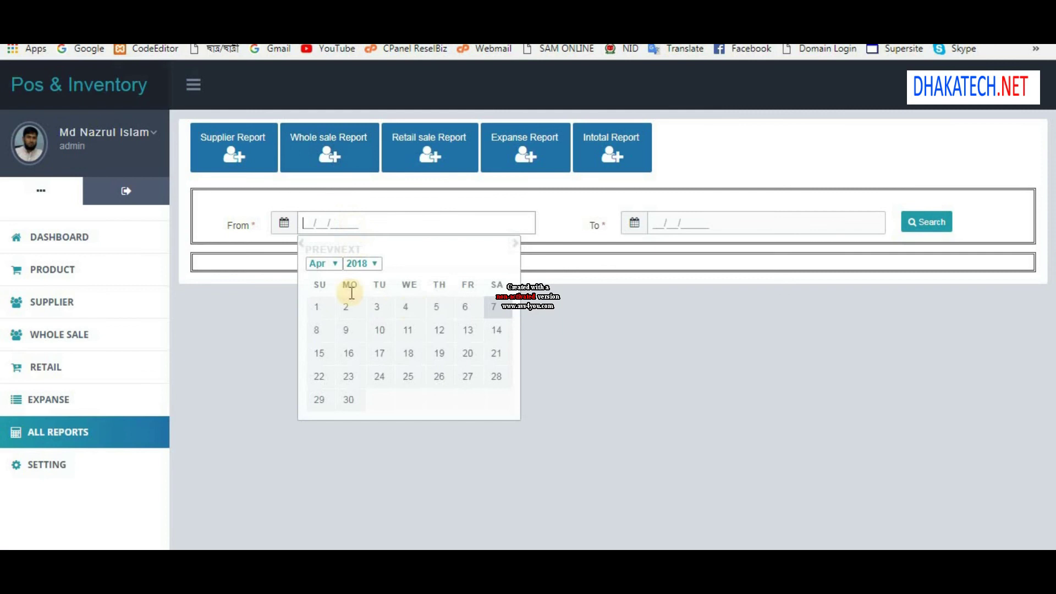
pyautogui.click(318, 312)
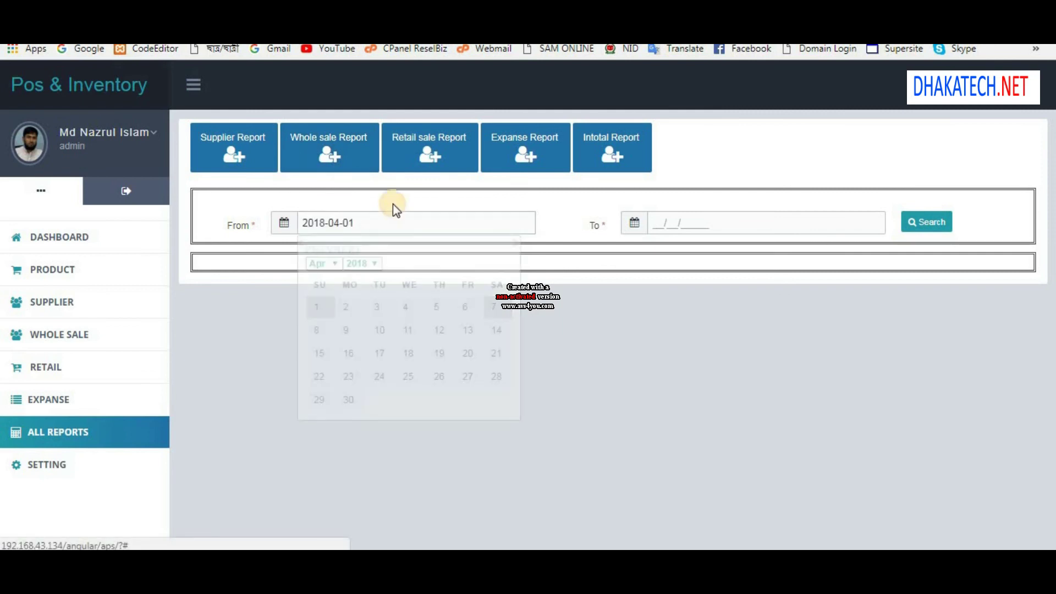
pyautogui.click(695, 226)
pyautogui.click(699, 400)
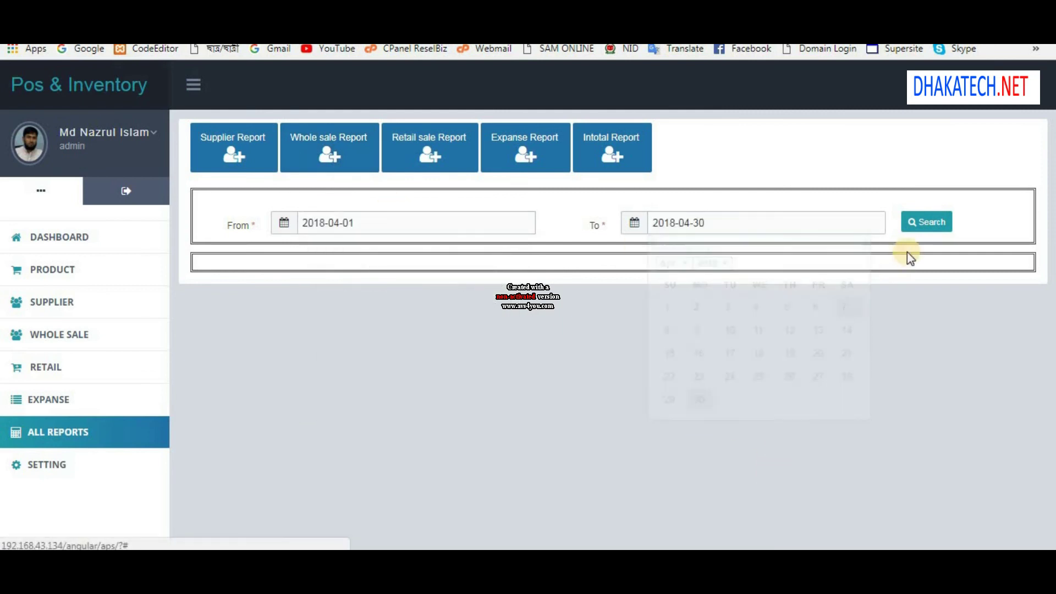
pyautogui.click(934, 225)
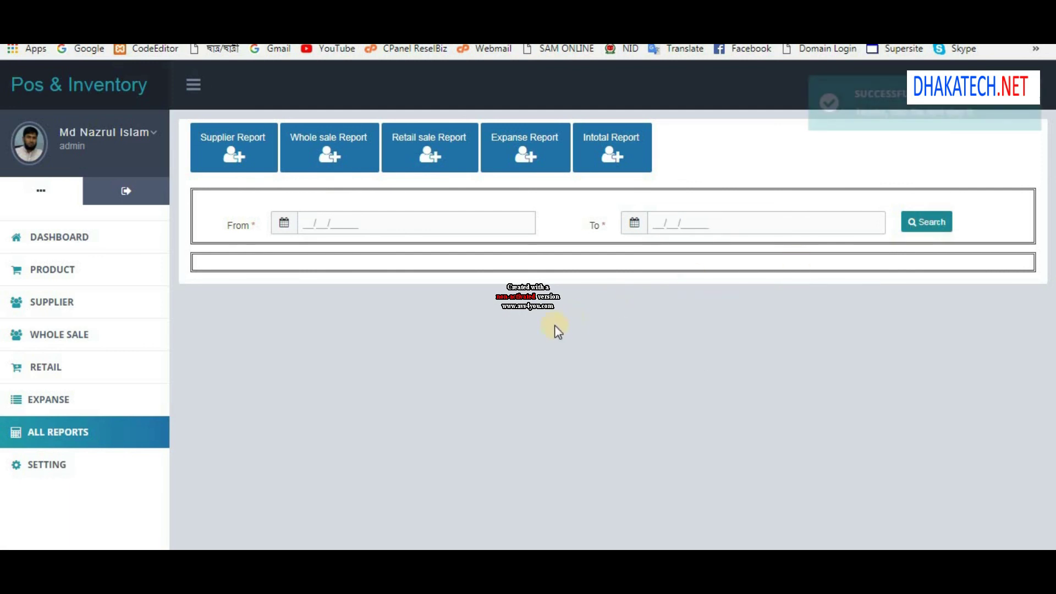
pyautogui.moveTo(896, 376); pyautogui.dragTo(773, 378)
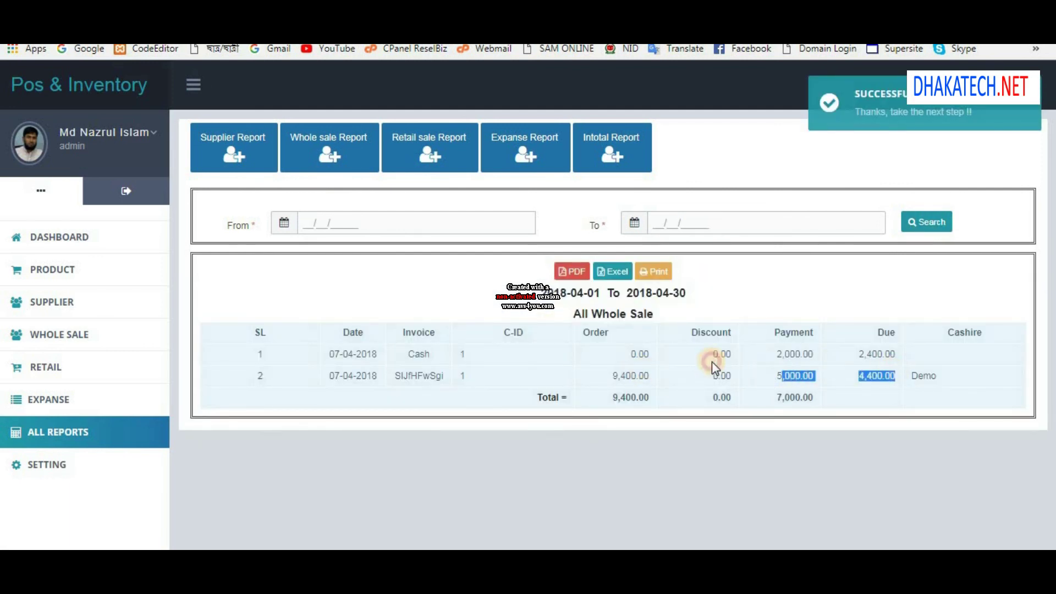
pyautogui.click(712, 360)
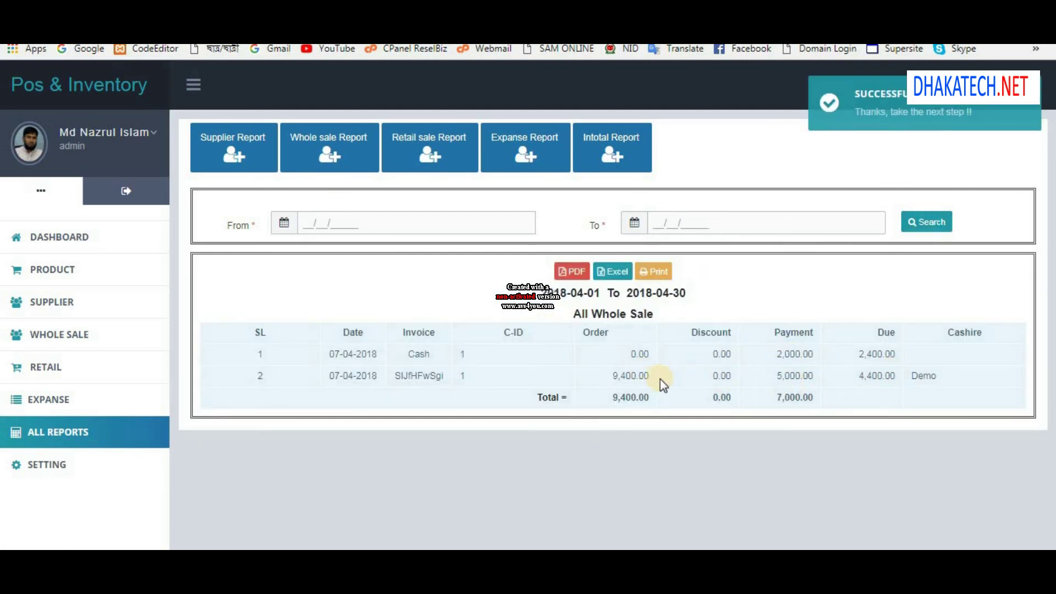
# Look over the retail sale, expense and Intotal report forms in turn.
pyautogui.click(467, 140)
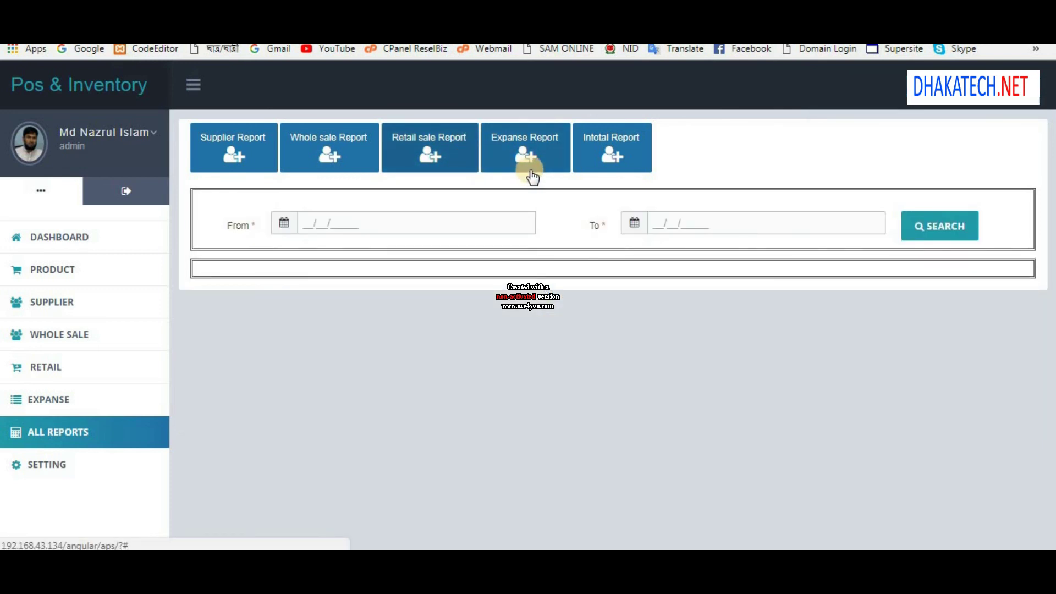
pyautogui.click(531, 174)
pyautogui.click(607, 175)
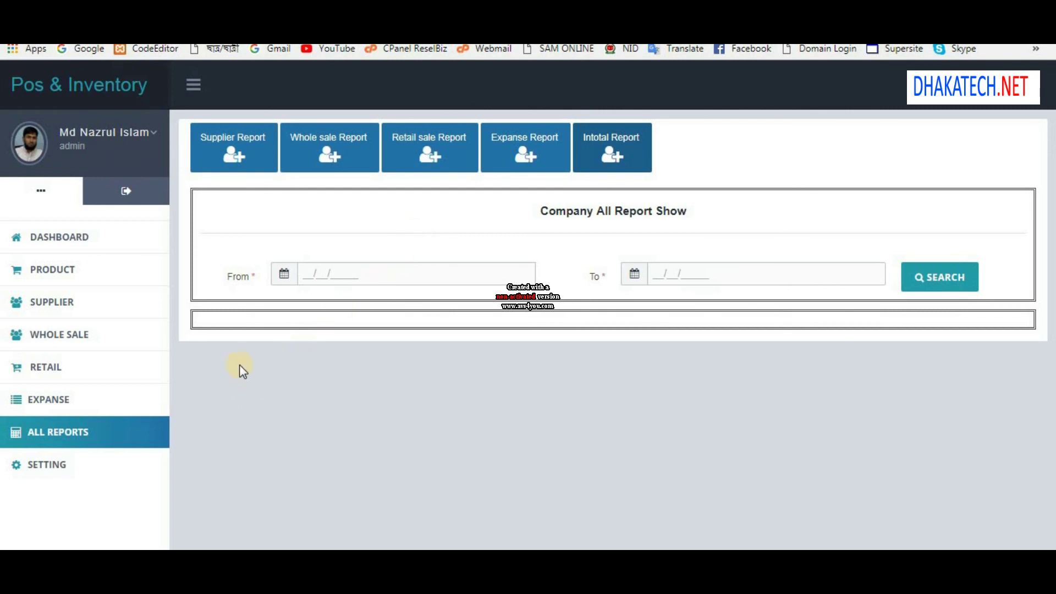
# Generate the company's Intotal credit/debit report from 2018-04-01 to 2018-04-30 and review its credit and debit totals.
pyautogui.click(591, 166)
pyautogui.click(347, 283)
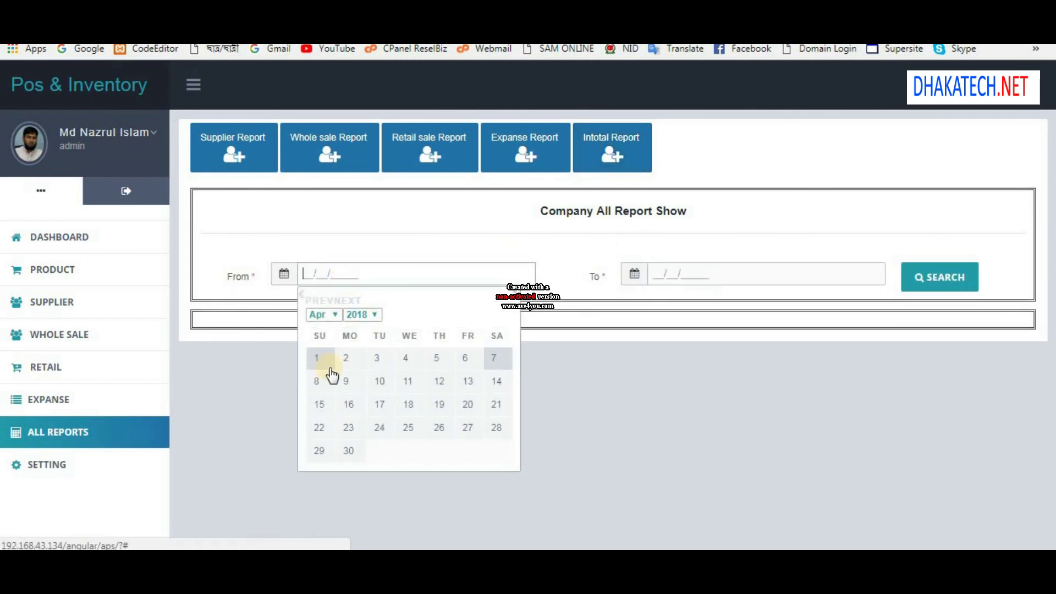
pyautogui.click(312, 360)
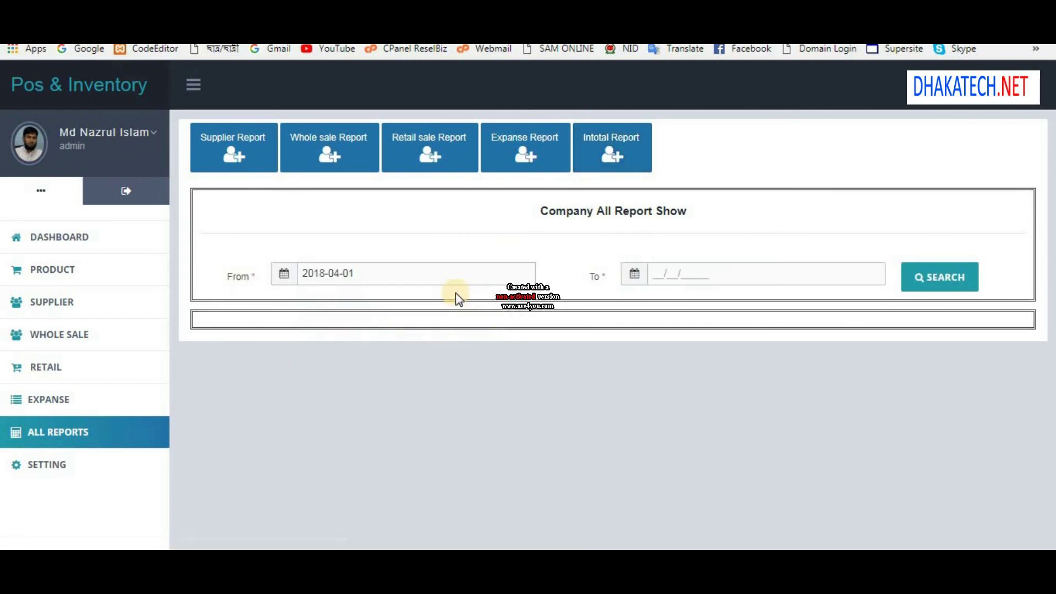
pyautogui.click(781, 274)
pyautogui.click(698, 452)
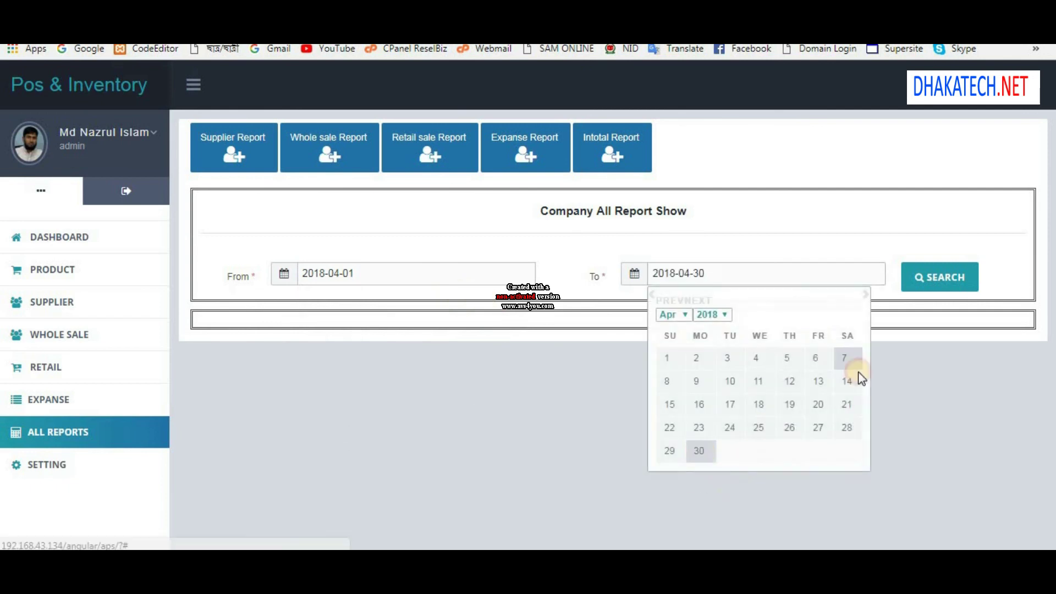
pyautogui.click(925, 277)
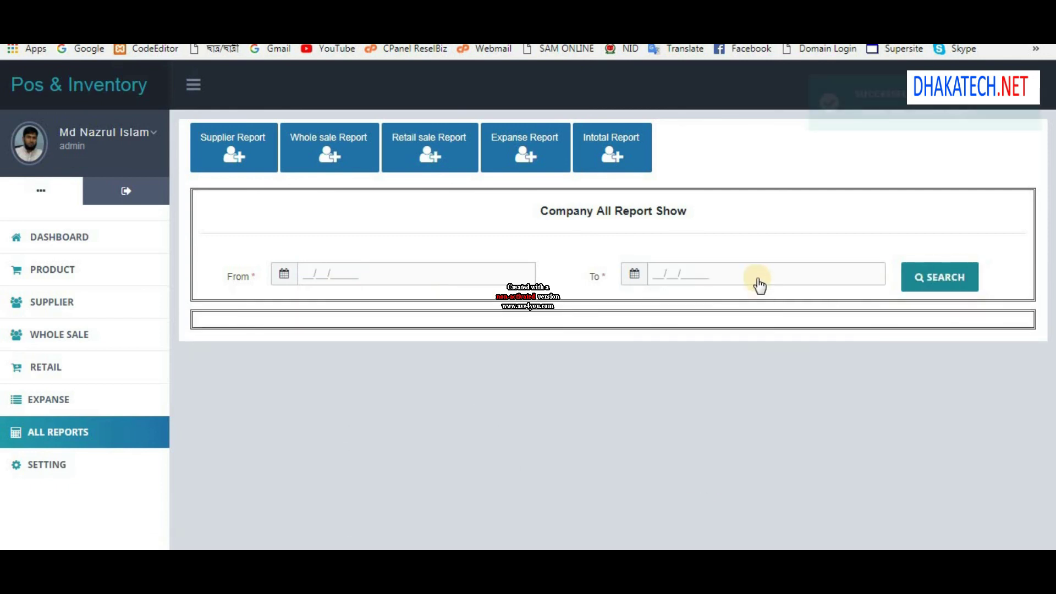
pyautogui.scroll(-2, 757, 278)
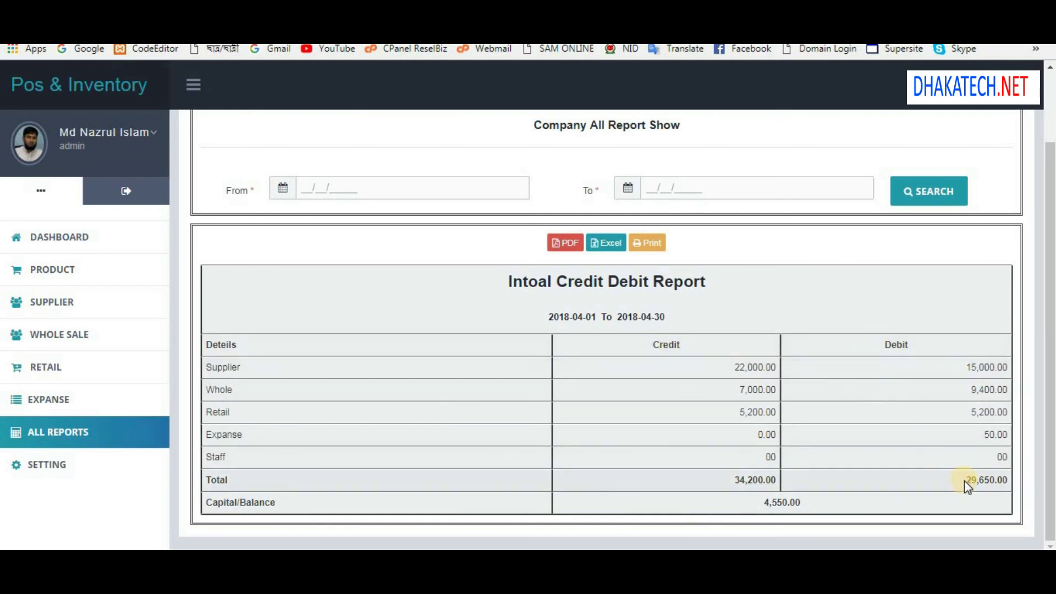
pyautogui.doubleClick(754, 480)
pyautogui.click(898, 480)
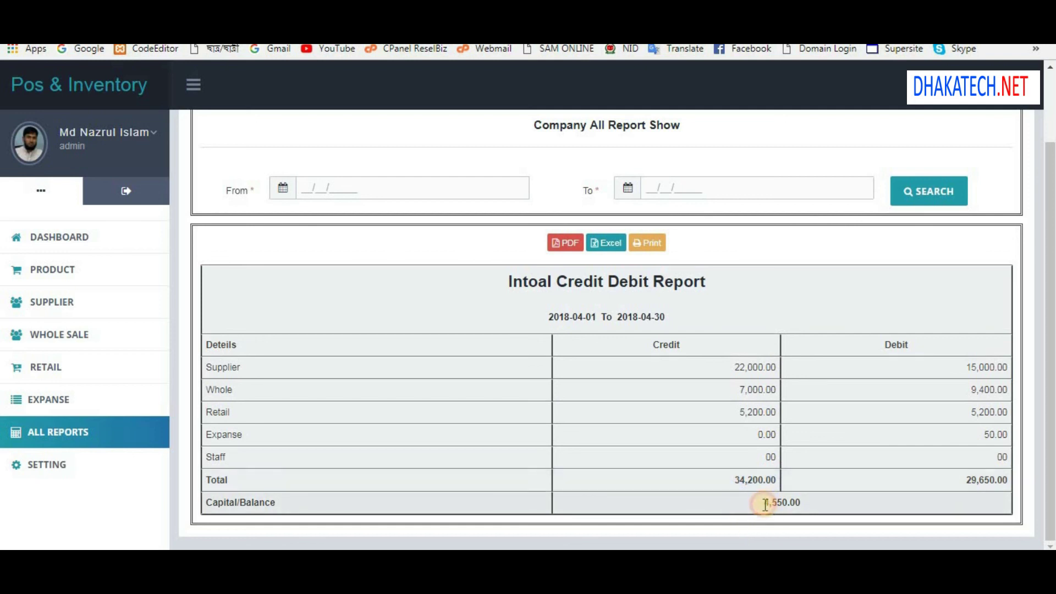
# Examine the Capital/Balance figure at the end of the Intotal credit/debit report.
pyautogui.moveTo(763, 502); pyautogui.dragTo(803, 502)
pyautogui.click(745, 492)
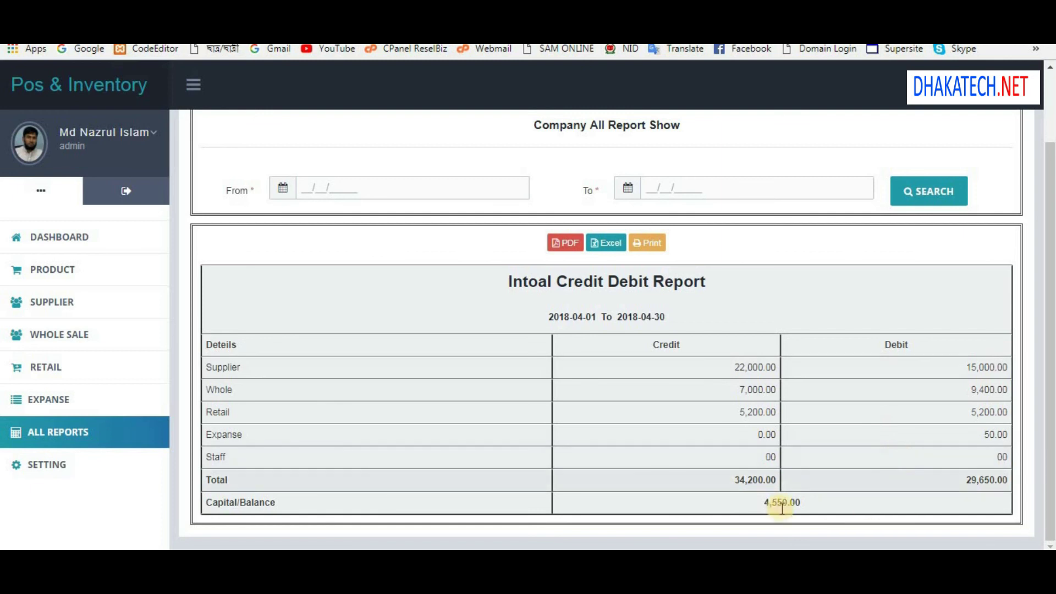
pyautogui.moveTo(765, 502); pyautogui.dragTo(798, 501)
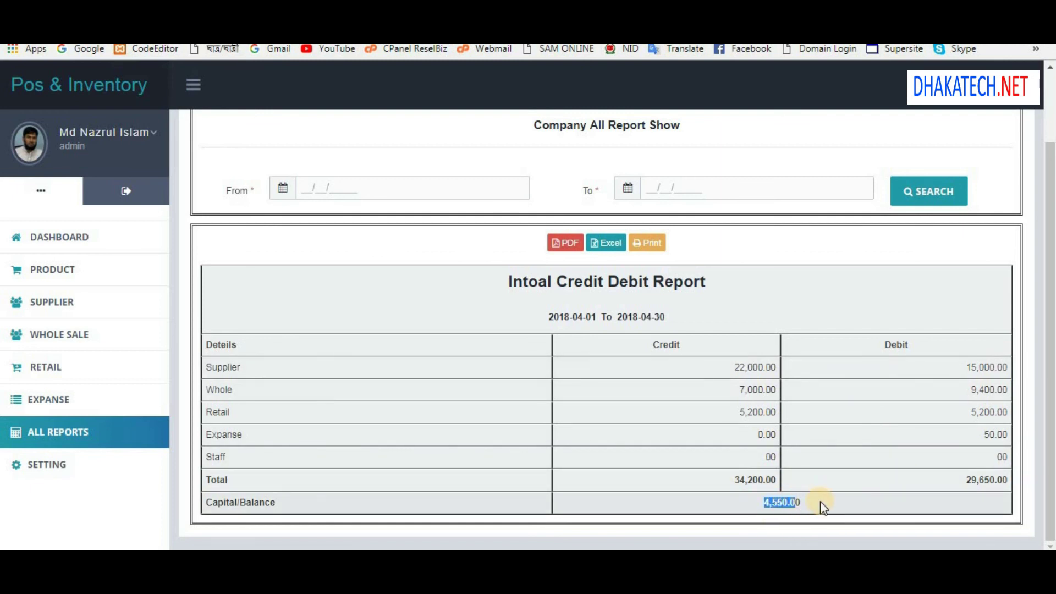
pyautogui.click(819, 507)
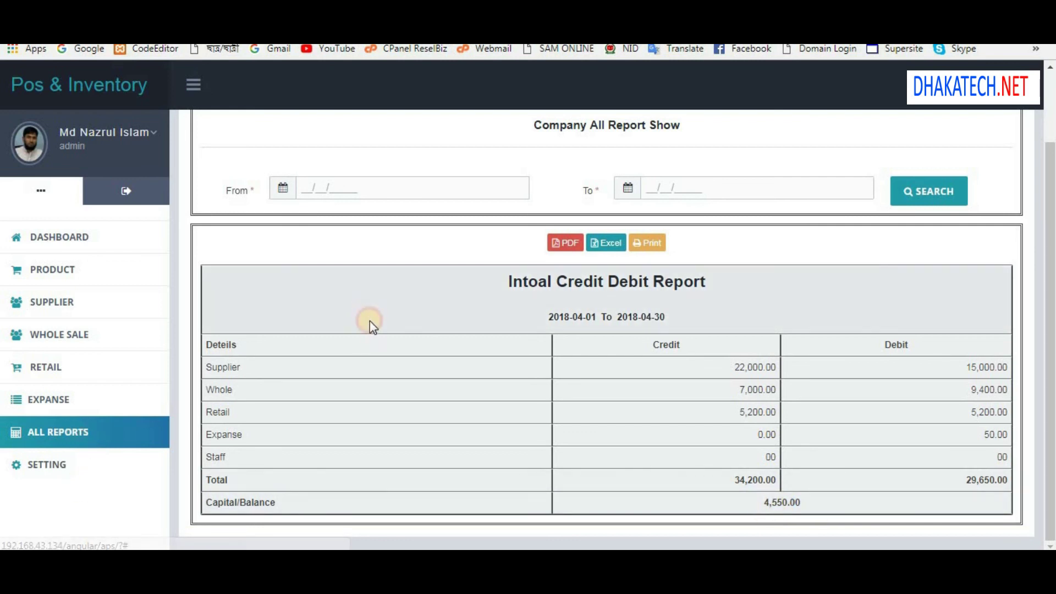
pyautogui.scroll(2, 370, 325)
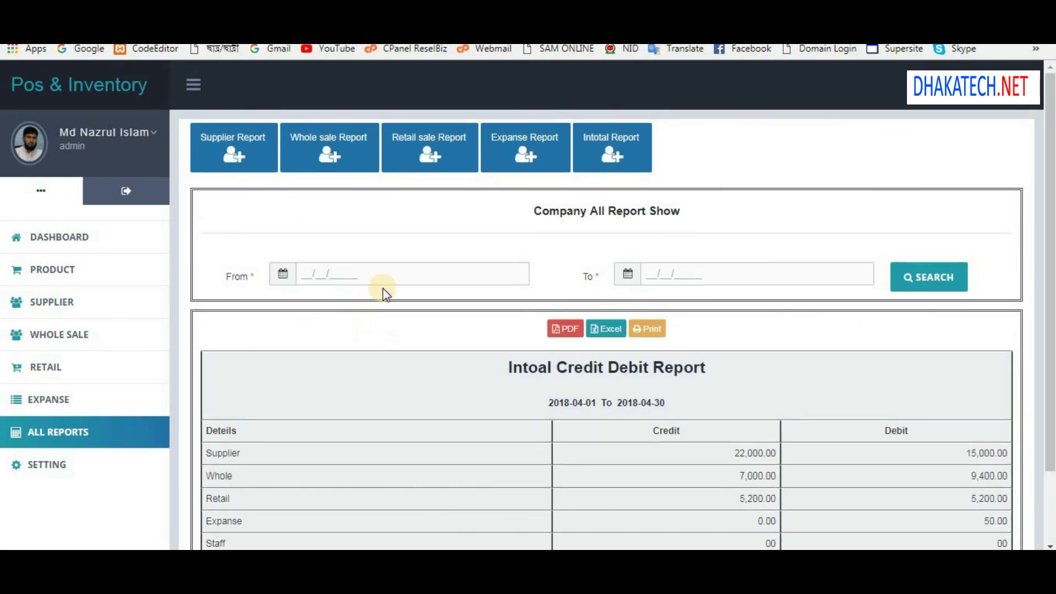
# Check the stock value and sale value from the dashboard, and return to the Intotal report form.
pyautogui.click(61, 237)
pyautogui.click(649, 160)
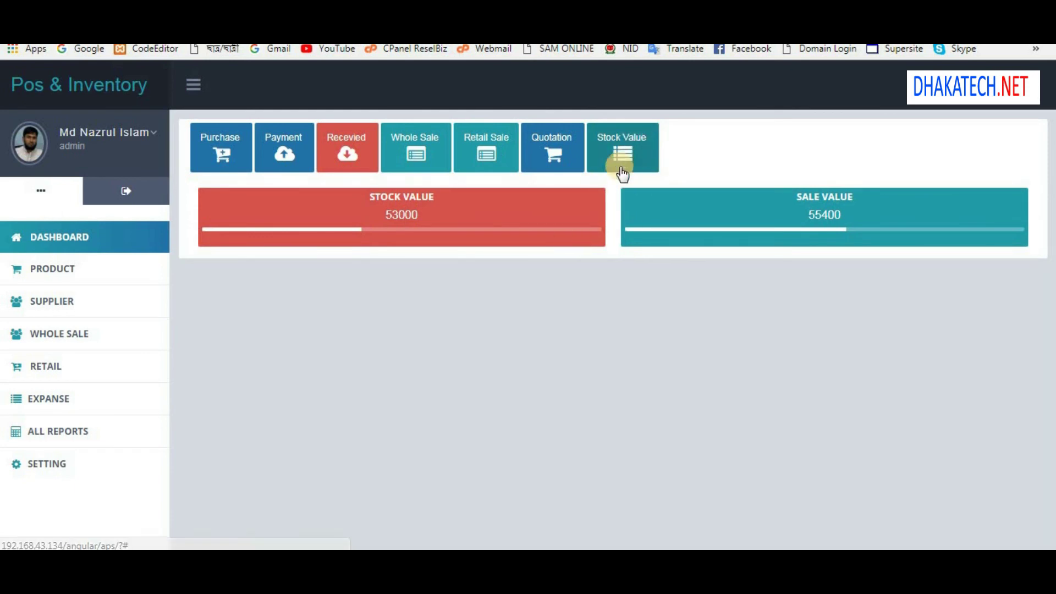
pyautogui.click(60, 434)
pyautogui.click(612, 149)
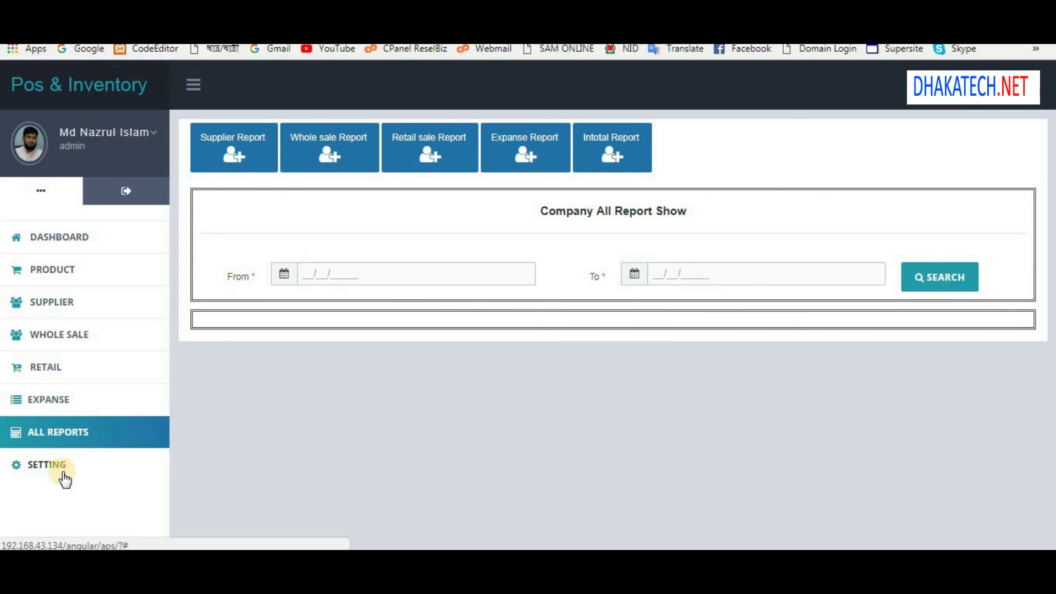
# Review the Add New User form in the settings, selecting the JAMI-I.T Software Devolopment branch and viewing the position options.
pyautogui.click(60, 468)
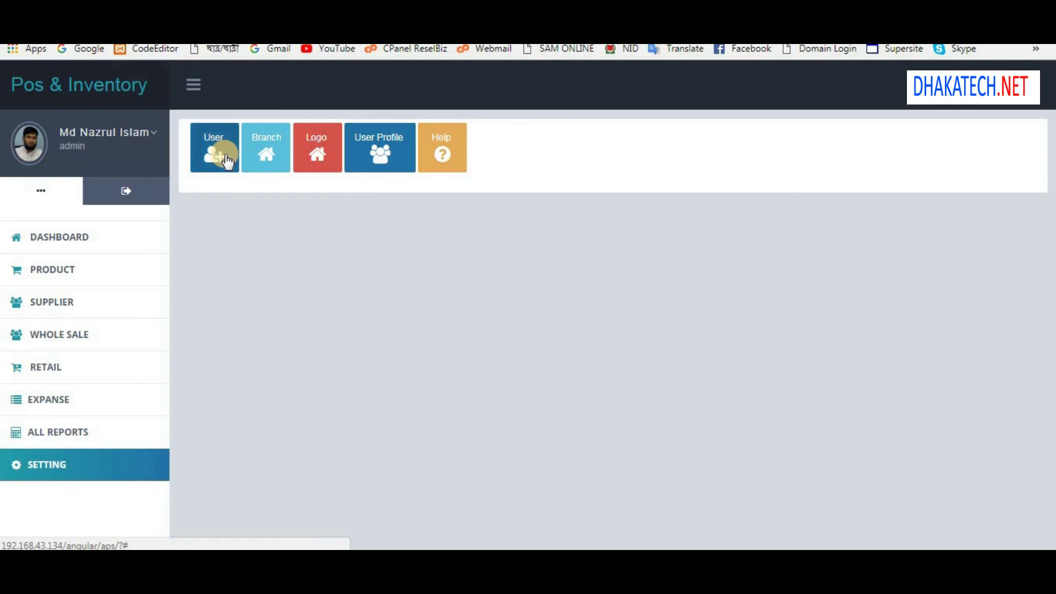
pyautogui.click(227, 161)
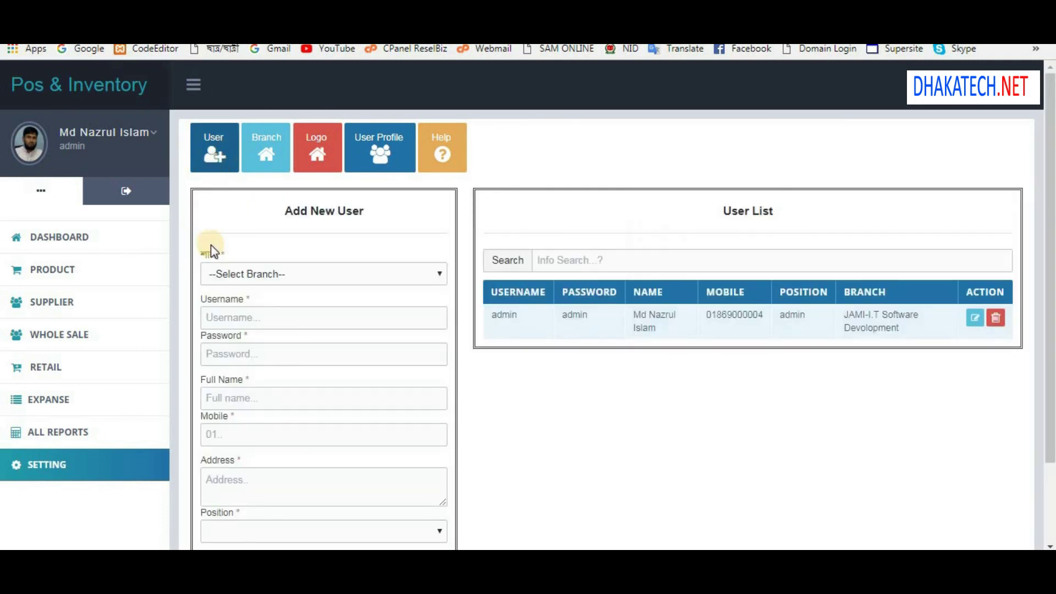
pyautogui.click(377, 276)
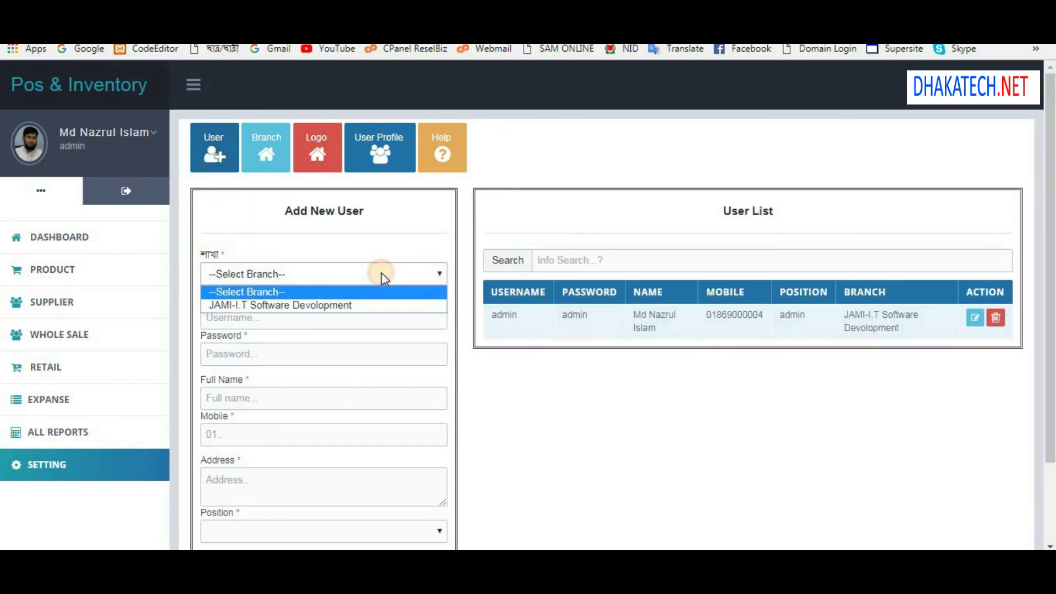
pyautogui.click(305, 303)
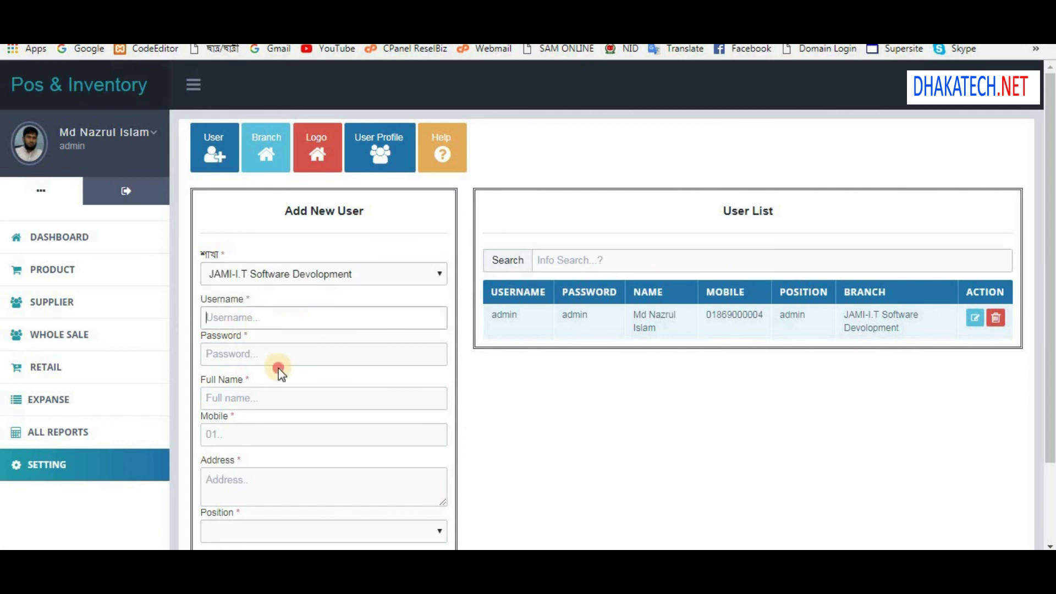
pyautogui.click(270, 401)
pyautogui.scroll(-3, 302, 443)
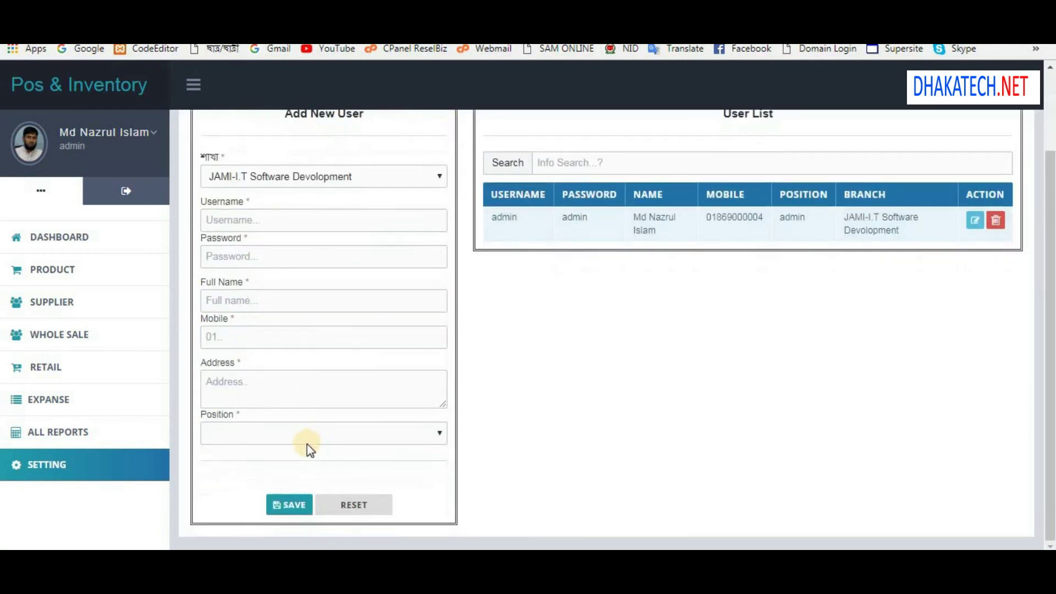
pyautogui.click(282, 432)
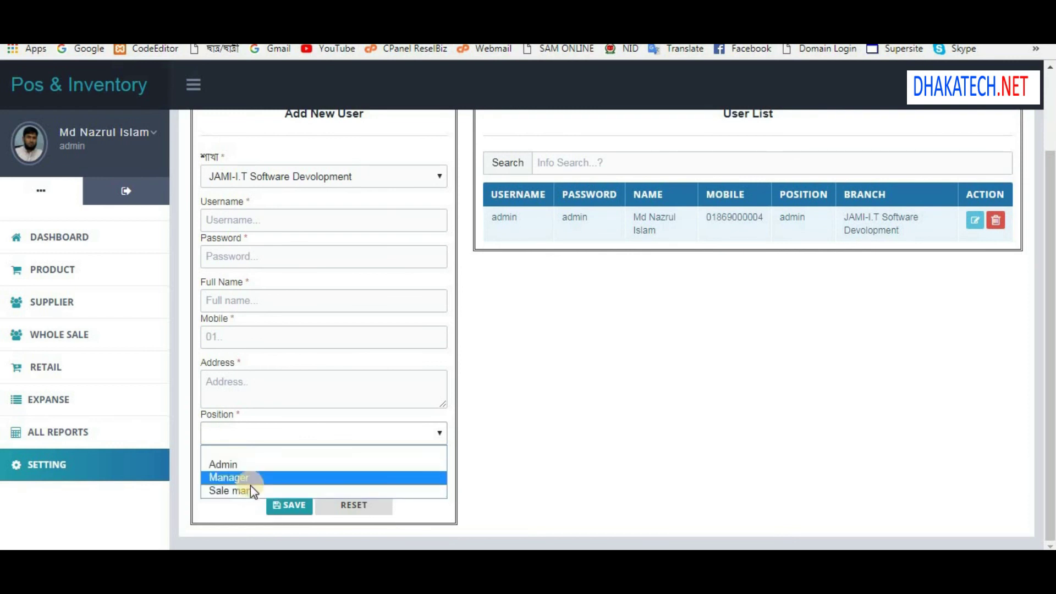
pyautogui.click(612, 410)
pyautogui.scroll(2, 549, 393)
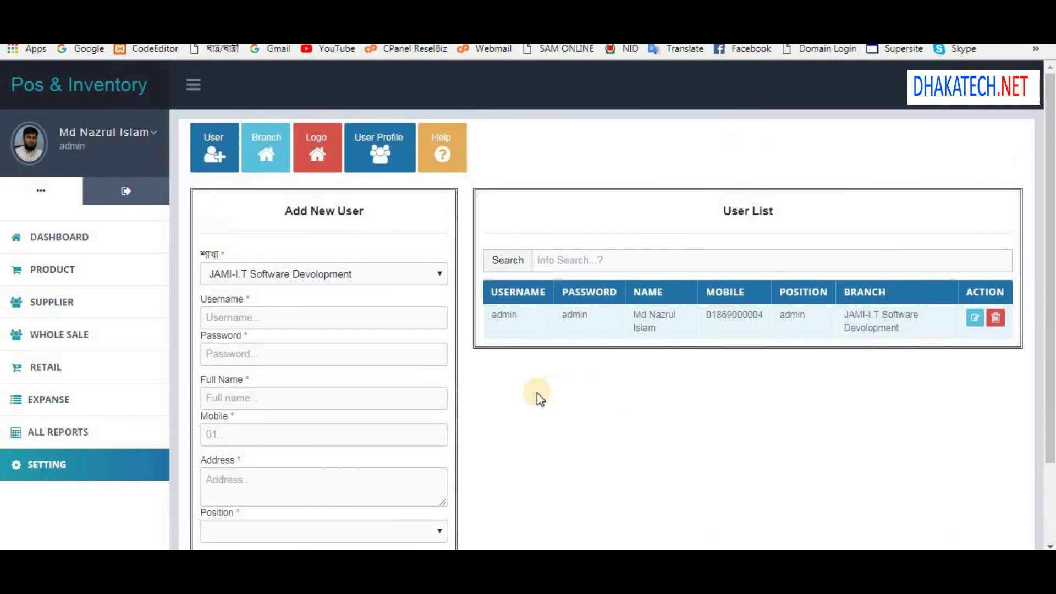
# Review the Add New Branch form's name, mobile, e-mail, web and address fields alongside the branch list.
pyautogui.click(266, 135)
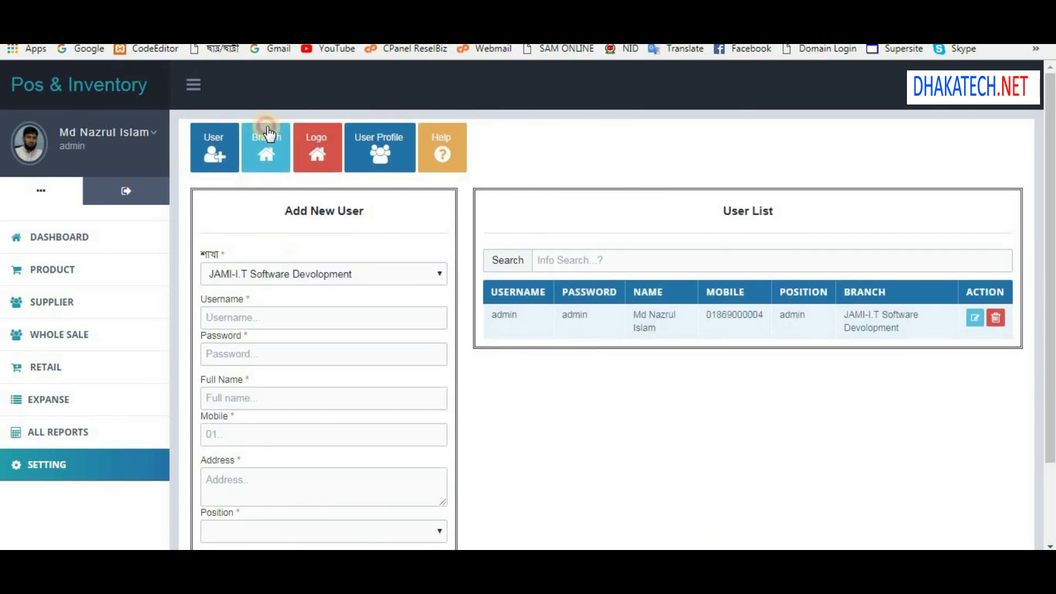
pyautogui.click(314, 268)
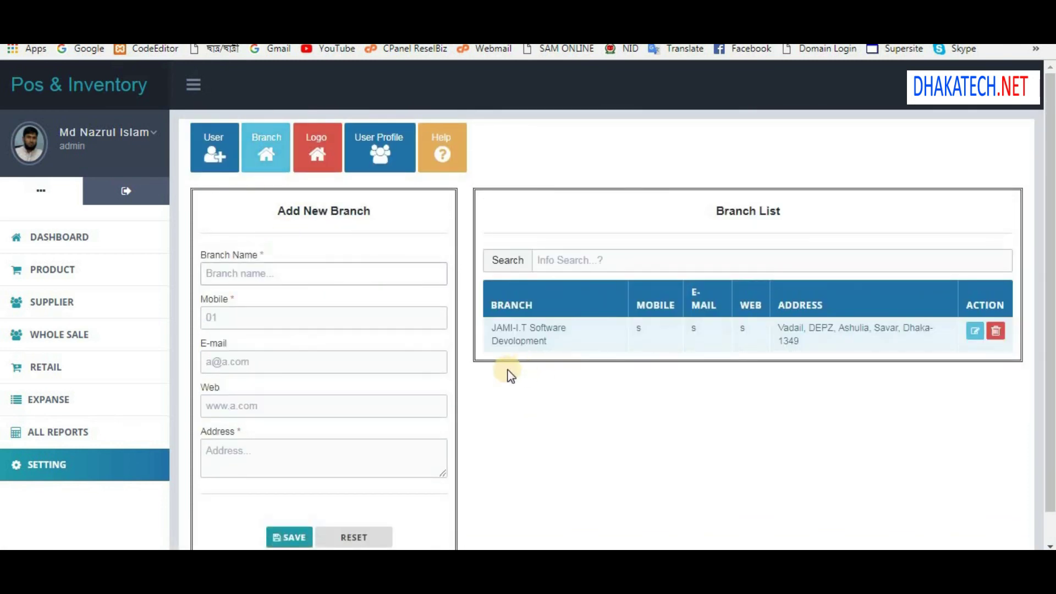
pyautogui.click(280, 318)
pyautogui.click(283, 363)
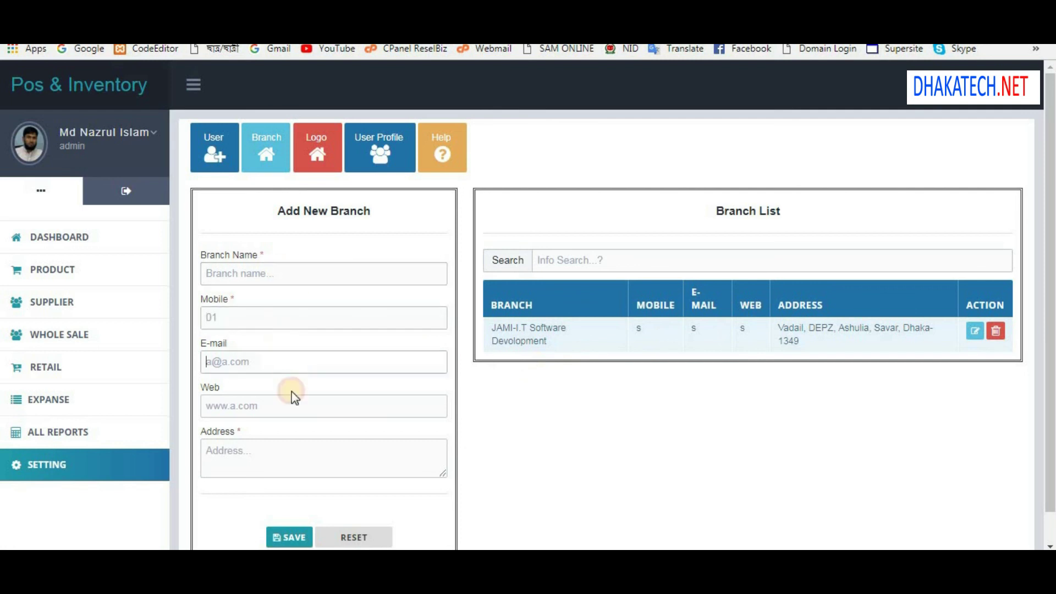
pyautogui.click(294, 405)
pyautogui.click(329, 447)
pyautogui.scroll(-1, 865, 346)
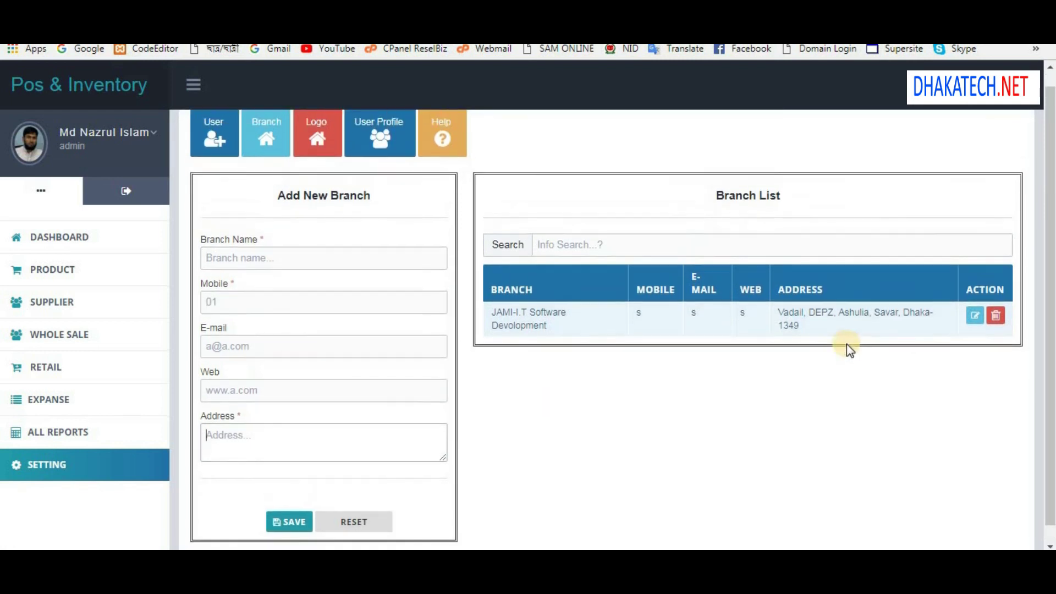
pyautogui.scroll(1, 822, 345)
pyautogui.click(356, 328)
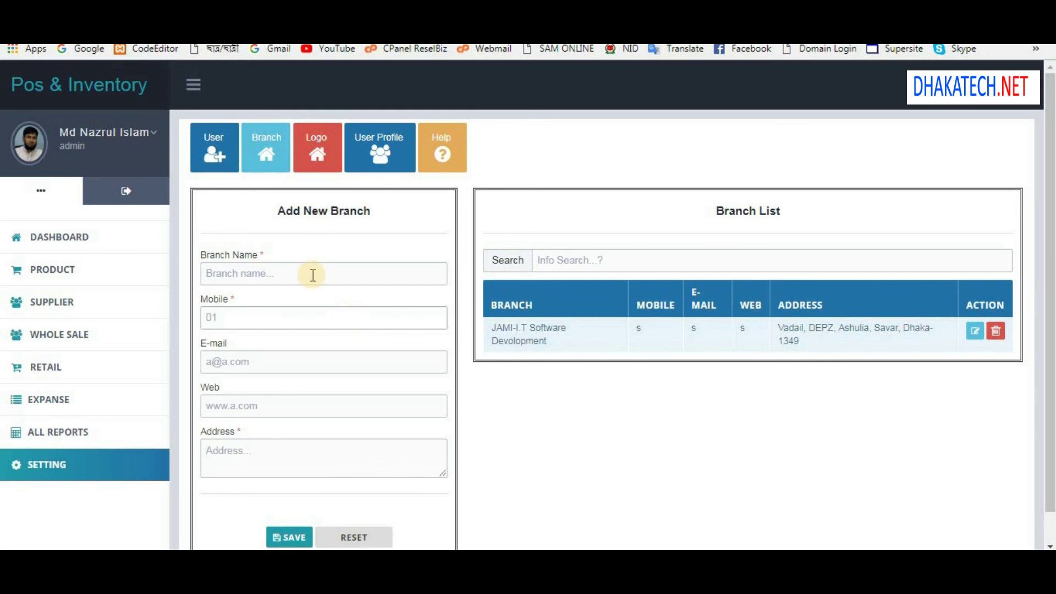
# Open the company logo settings and select the JAMI-I.T Software Devolopment branch for the logo change.
pyautogui.click(320, 175)
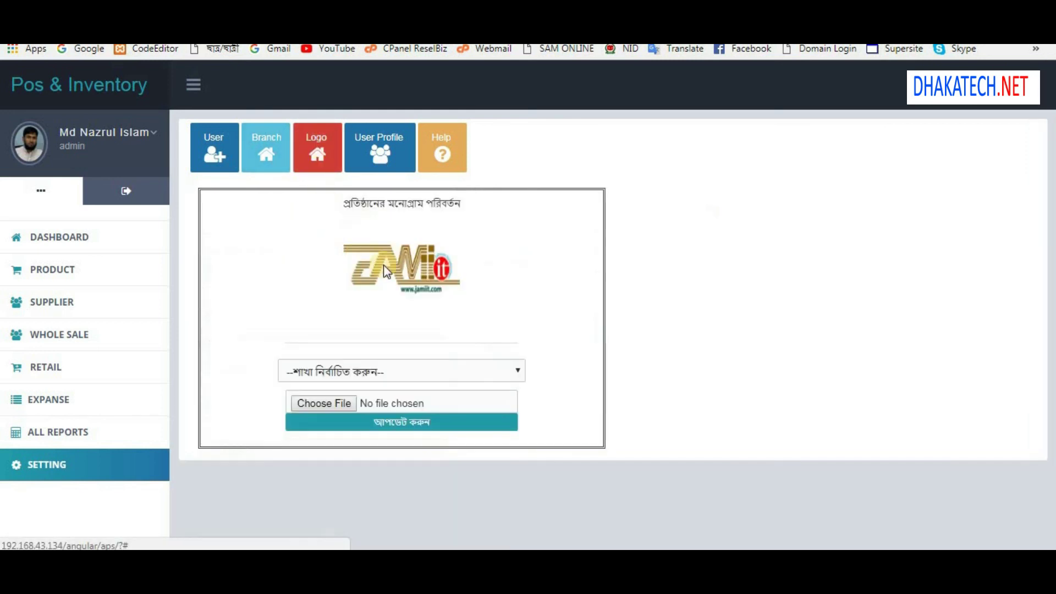
pyautogui.click(323, 374)
pyautogui.click(320, 403)
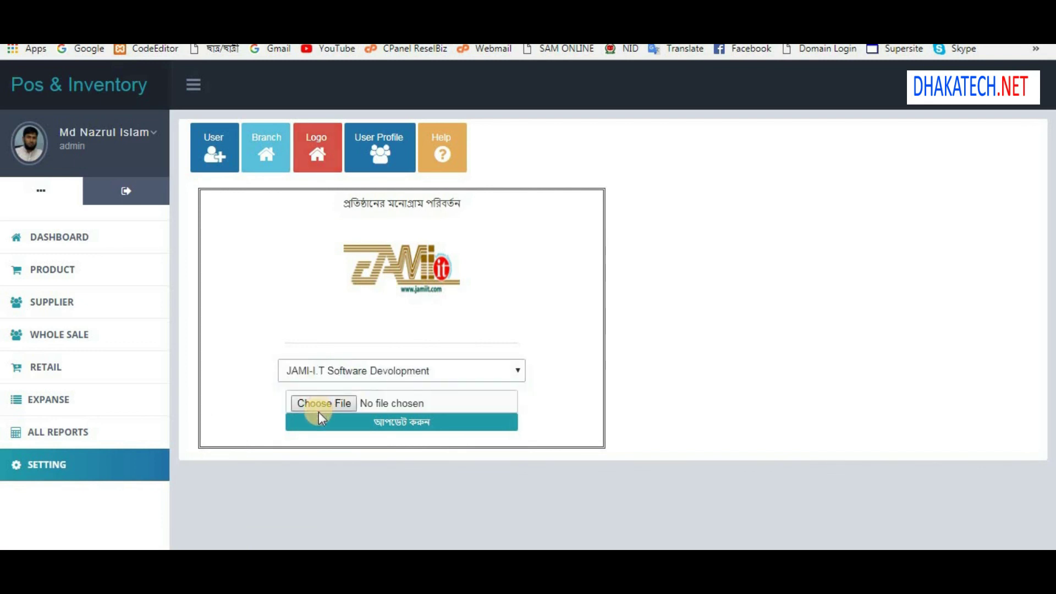